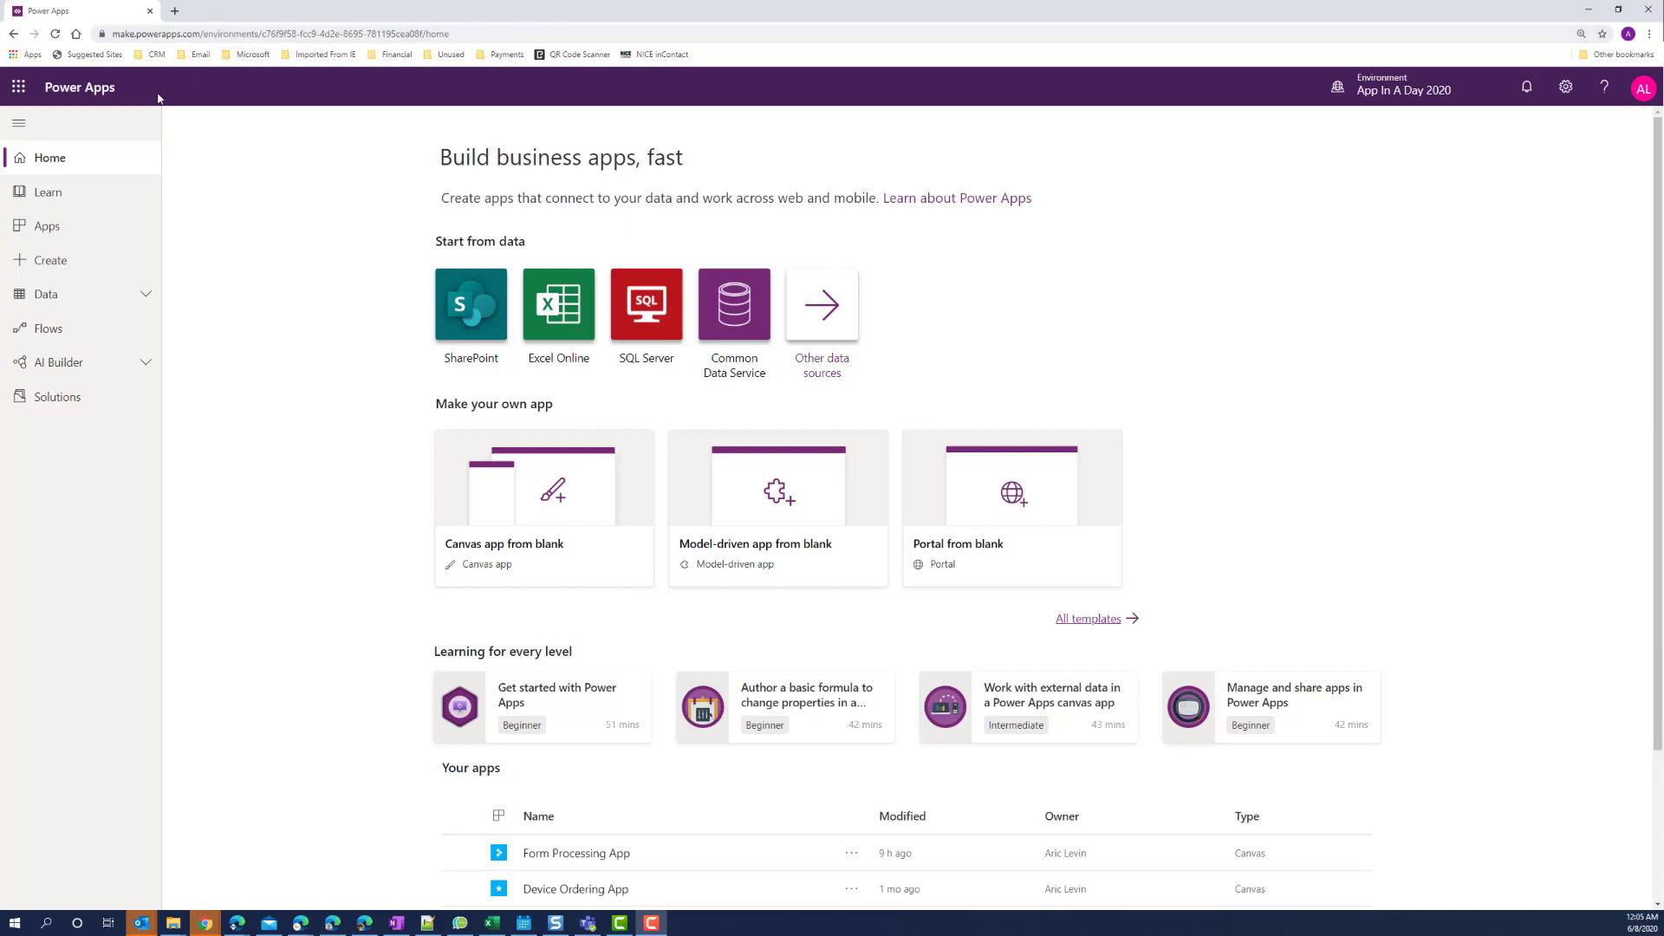
# Start a new Form Processing model from the AI Builder Build page.
pyautogui.click(99, 362)
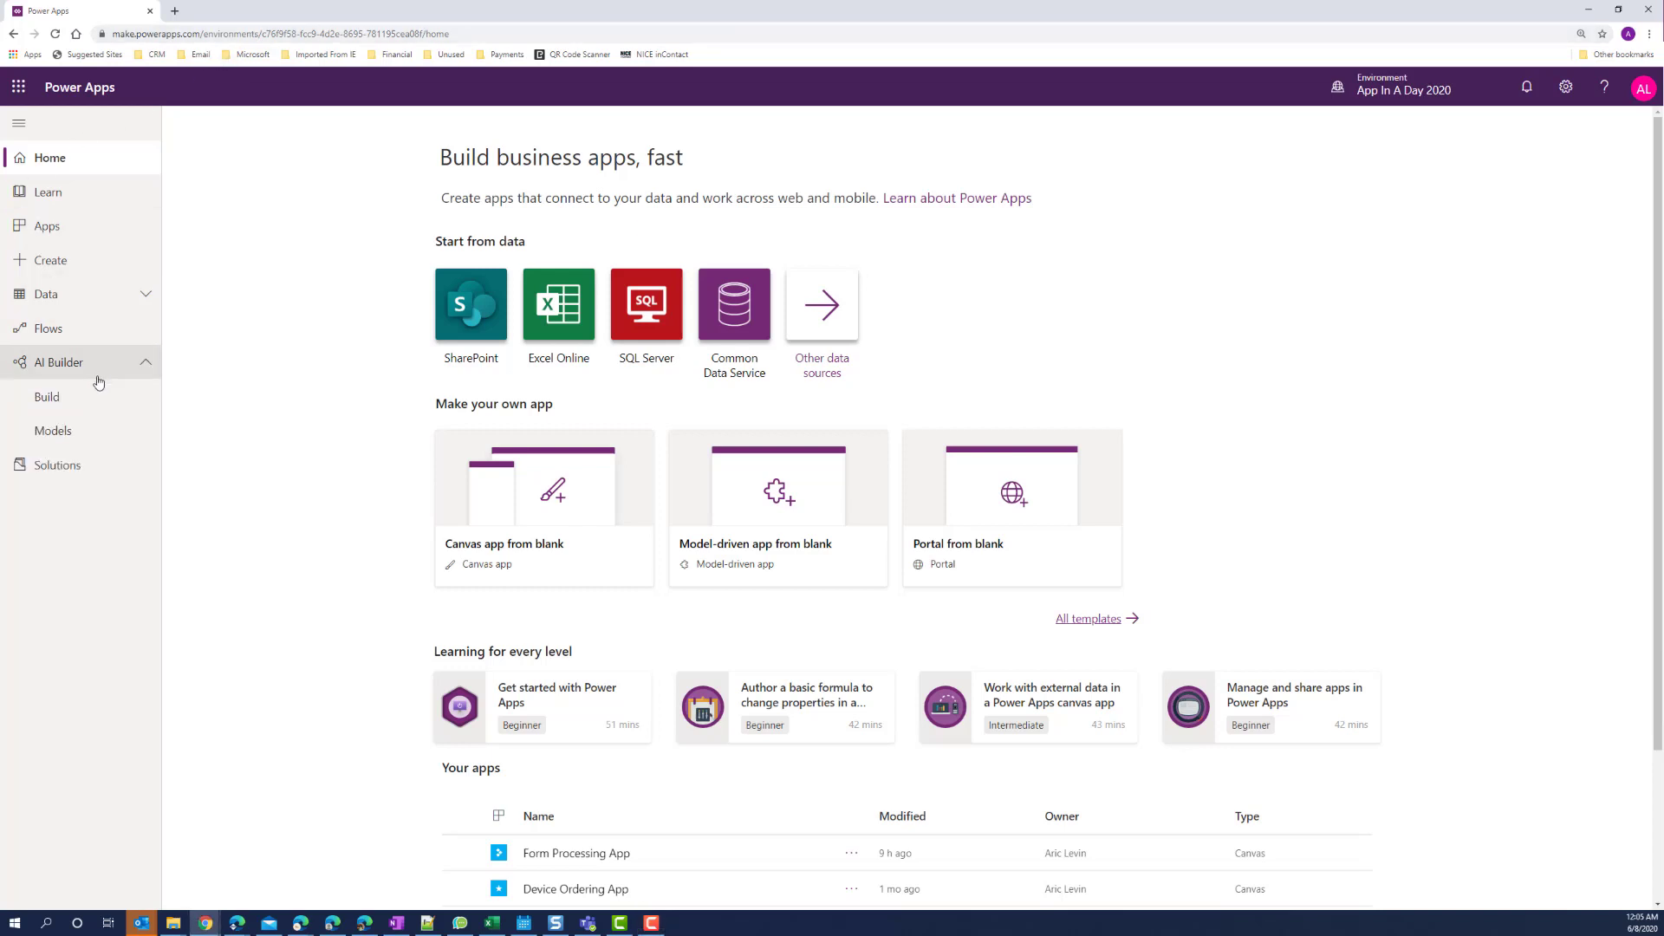
pyautogui.click(48, 397)
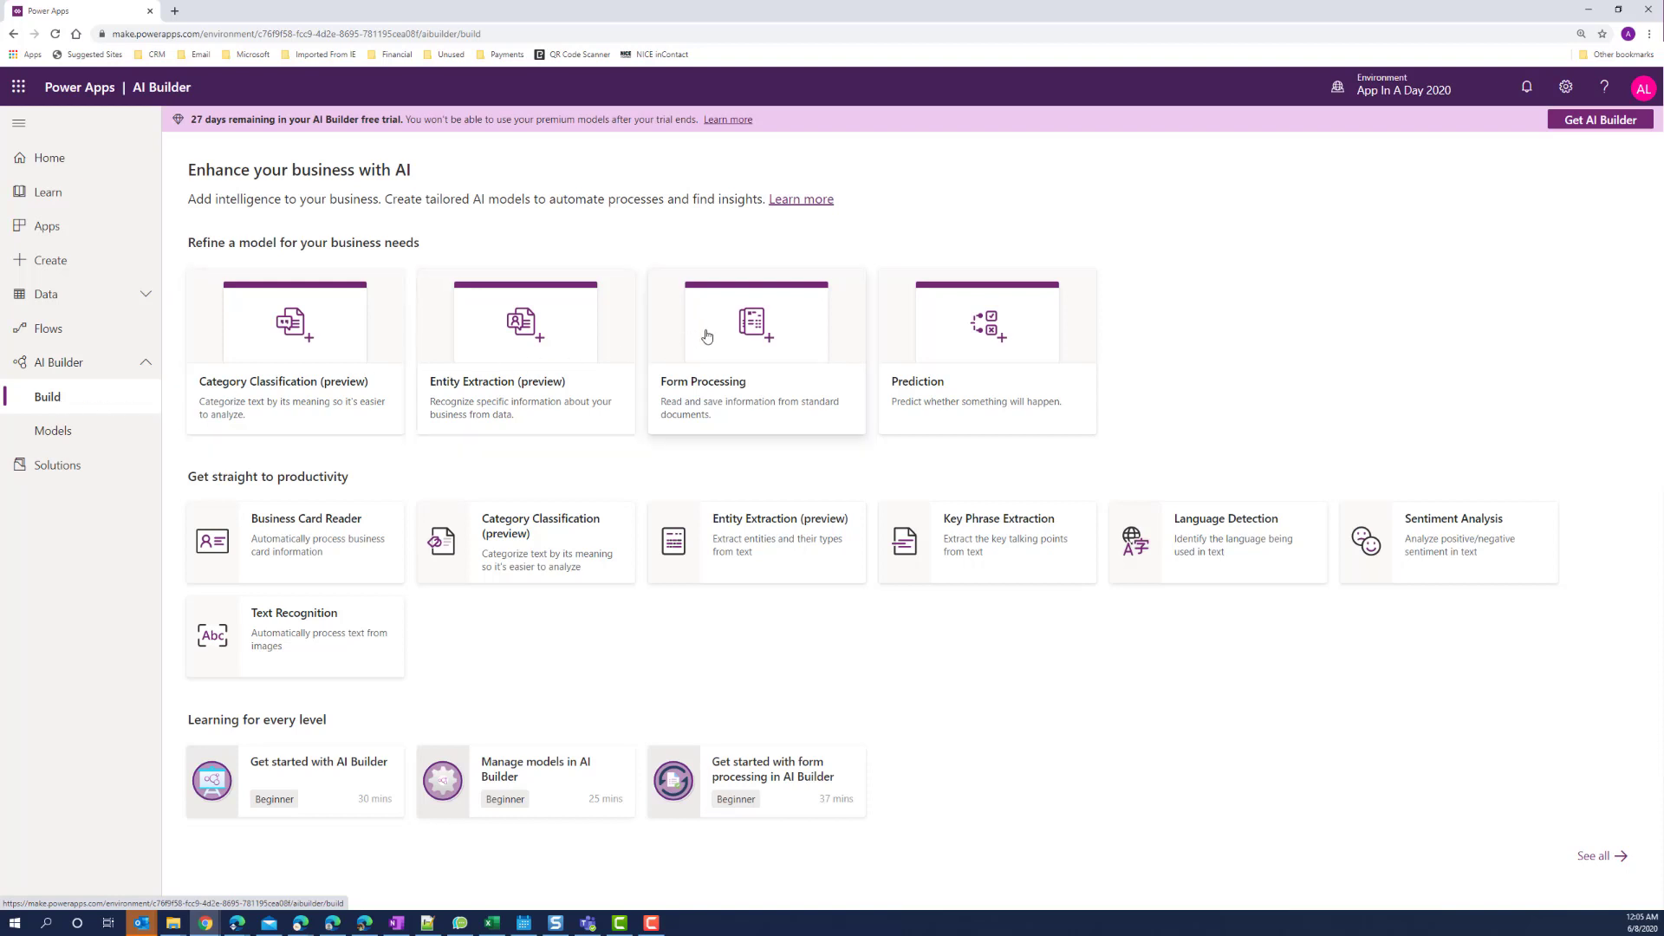
pyautogui.click(741, 331)
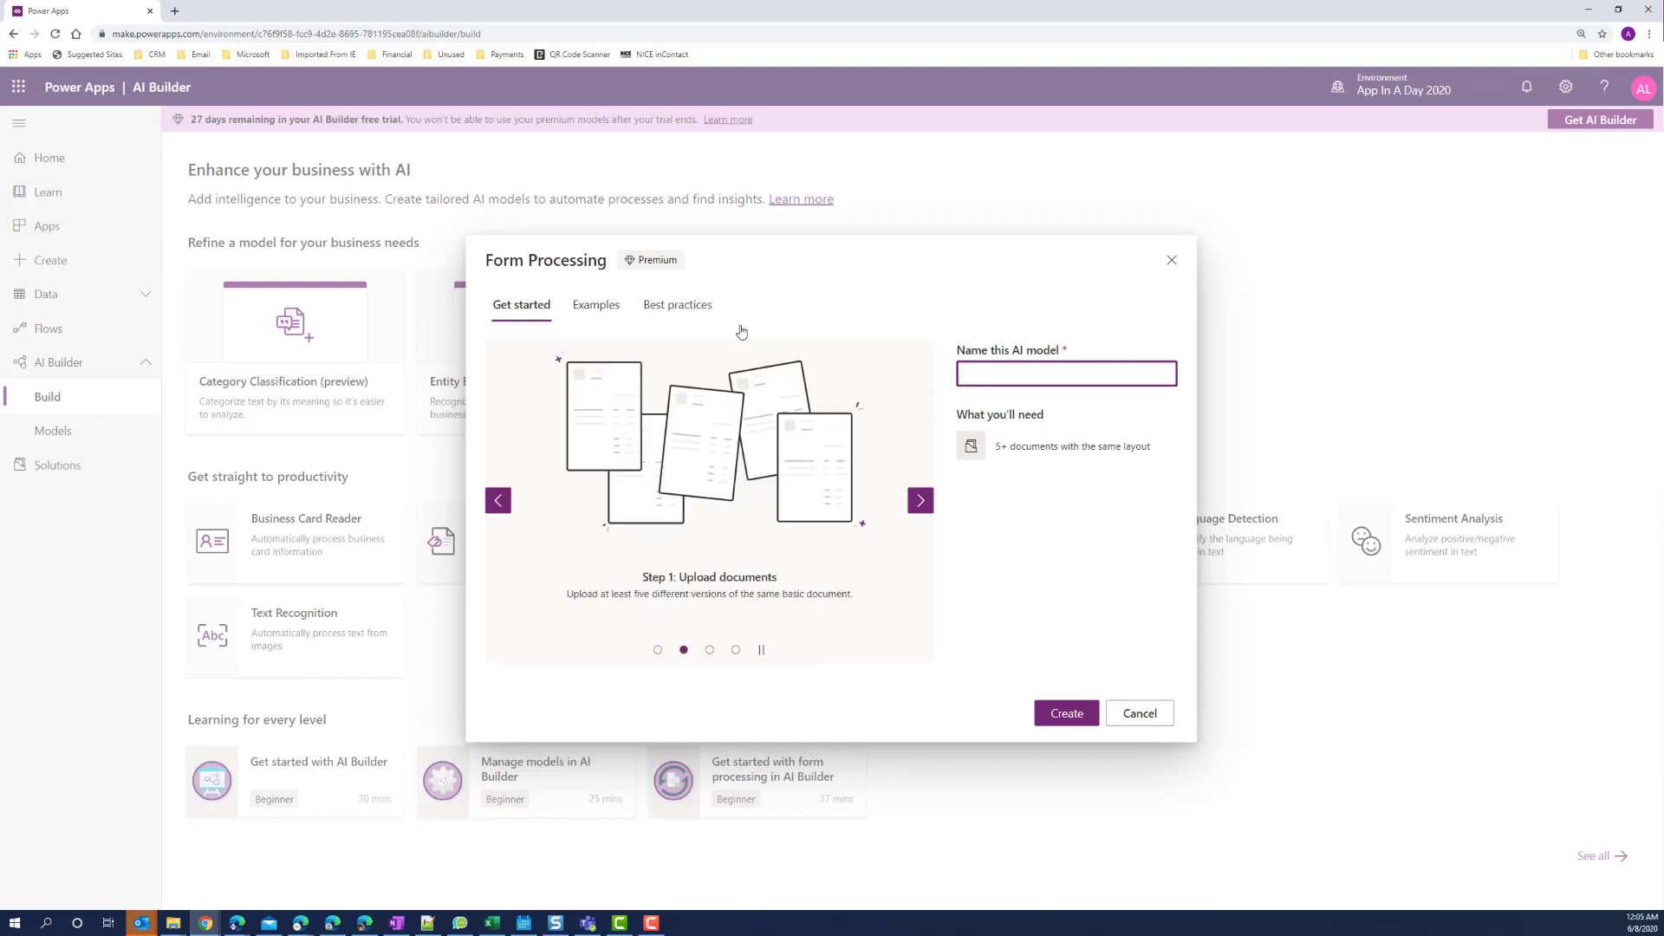
# Name the form processing model 'AI Invoice' and create it.
pyautogui.write('AI')
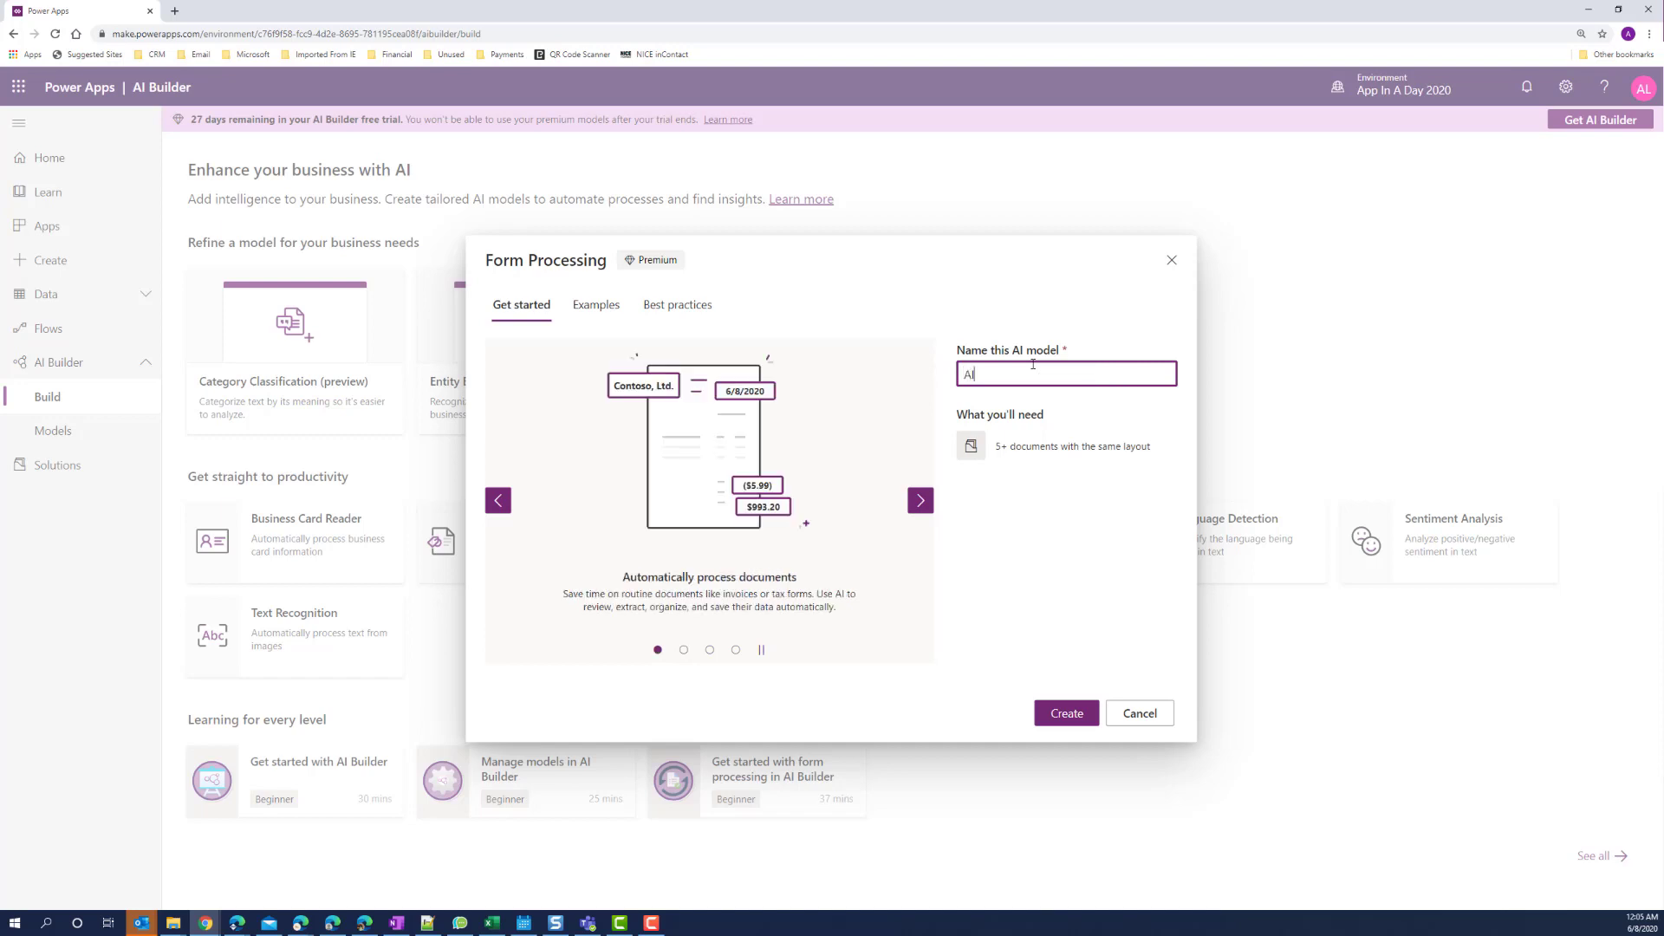
pyautogui.write(' Invoice')
pyautogui.click(1066, 716)
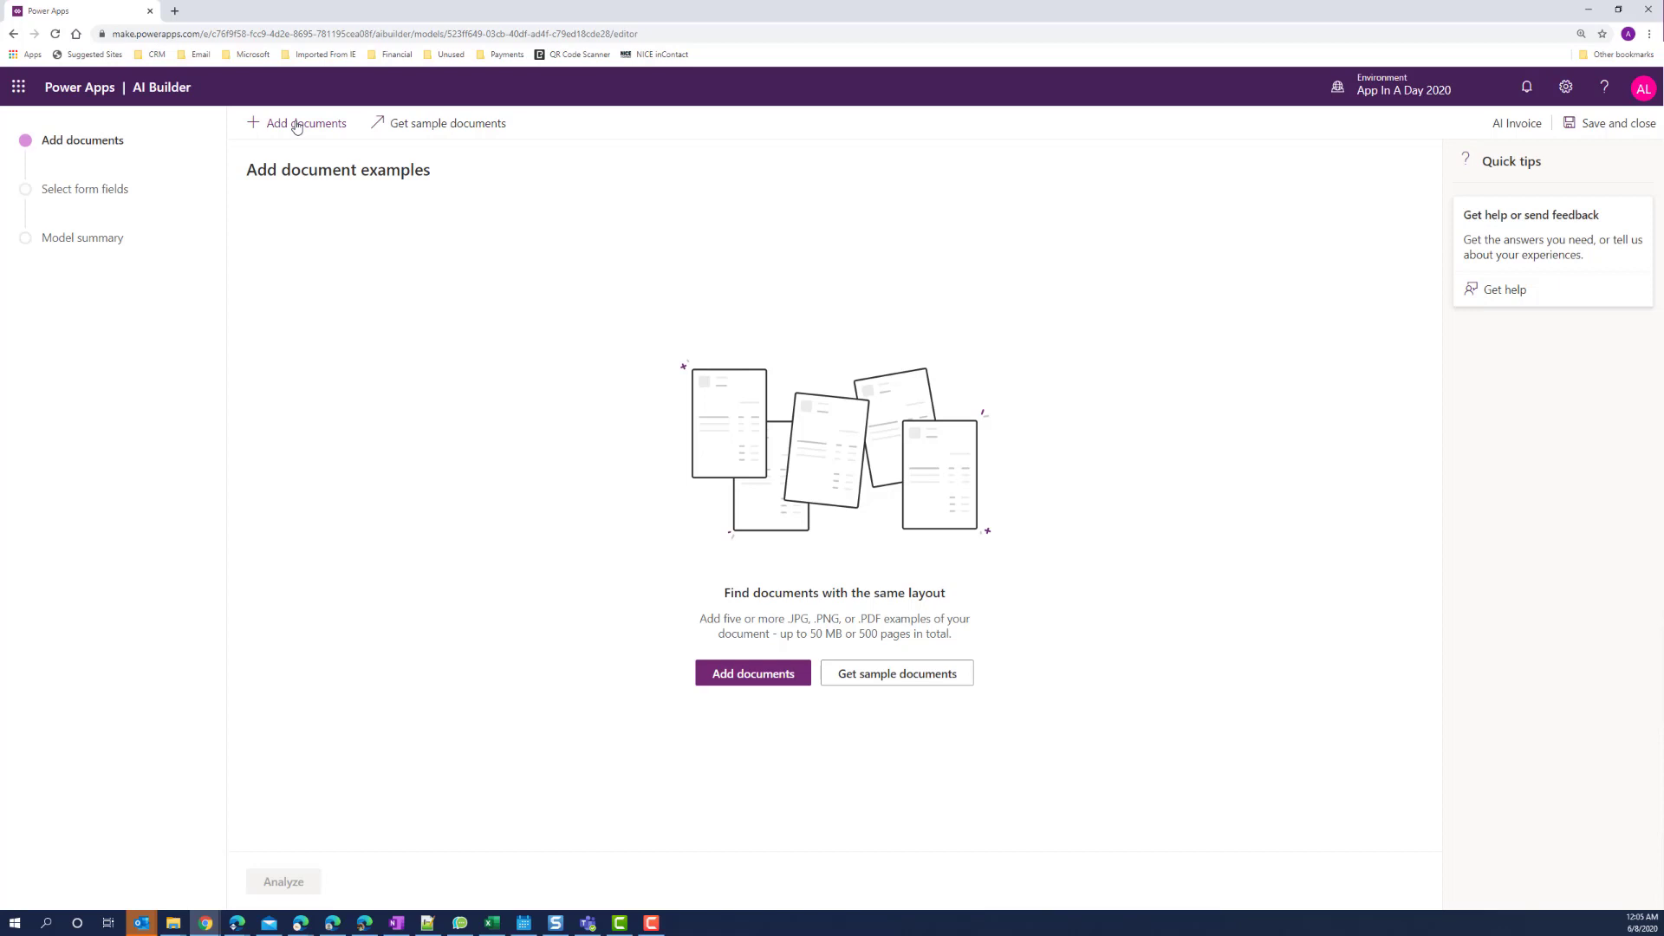
# Pick the six Invoice Training PDFs, NOD through WWI, from the Print folder for upload.
pyautogui.click(738, 683)
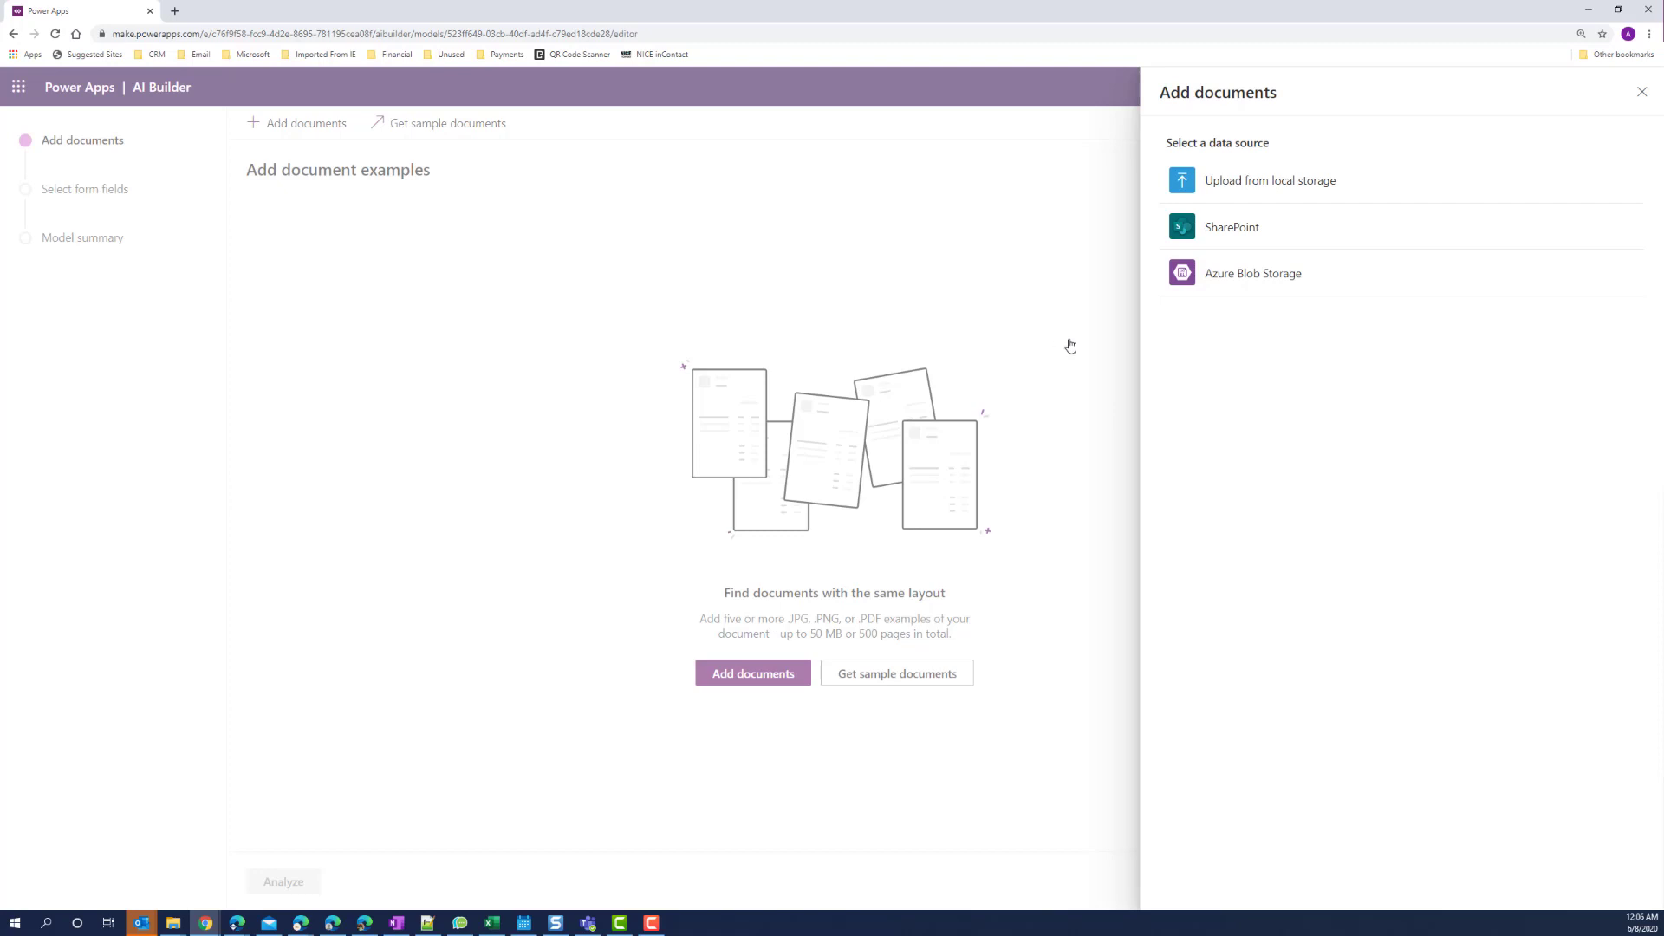
pyautogui.click(1271, 183)
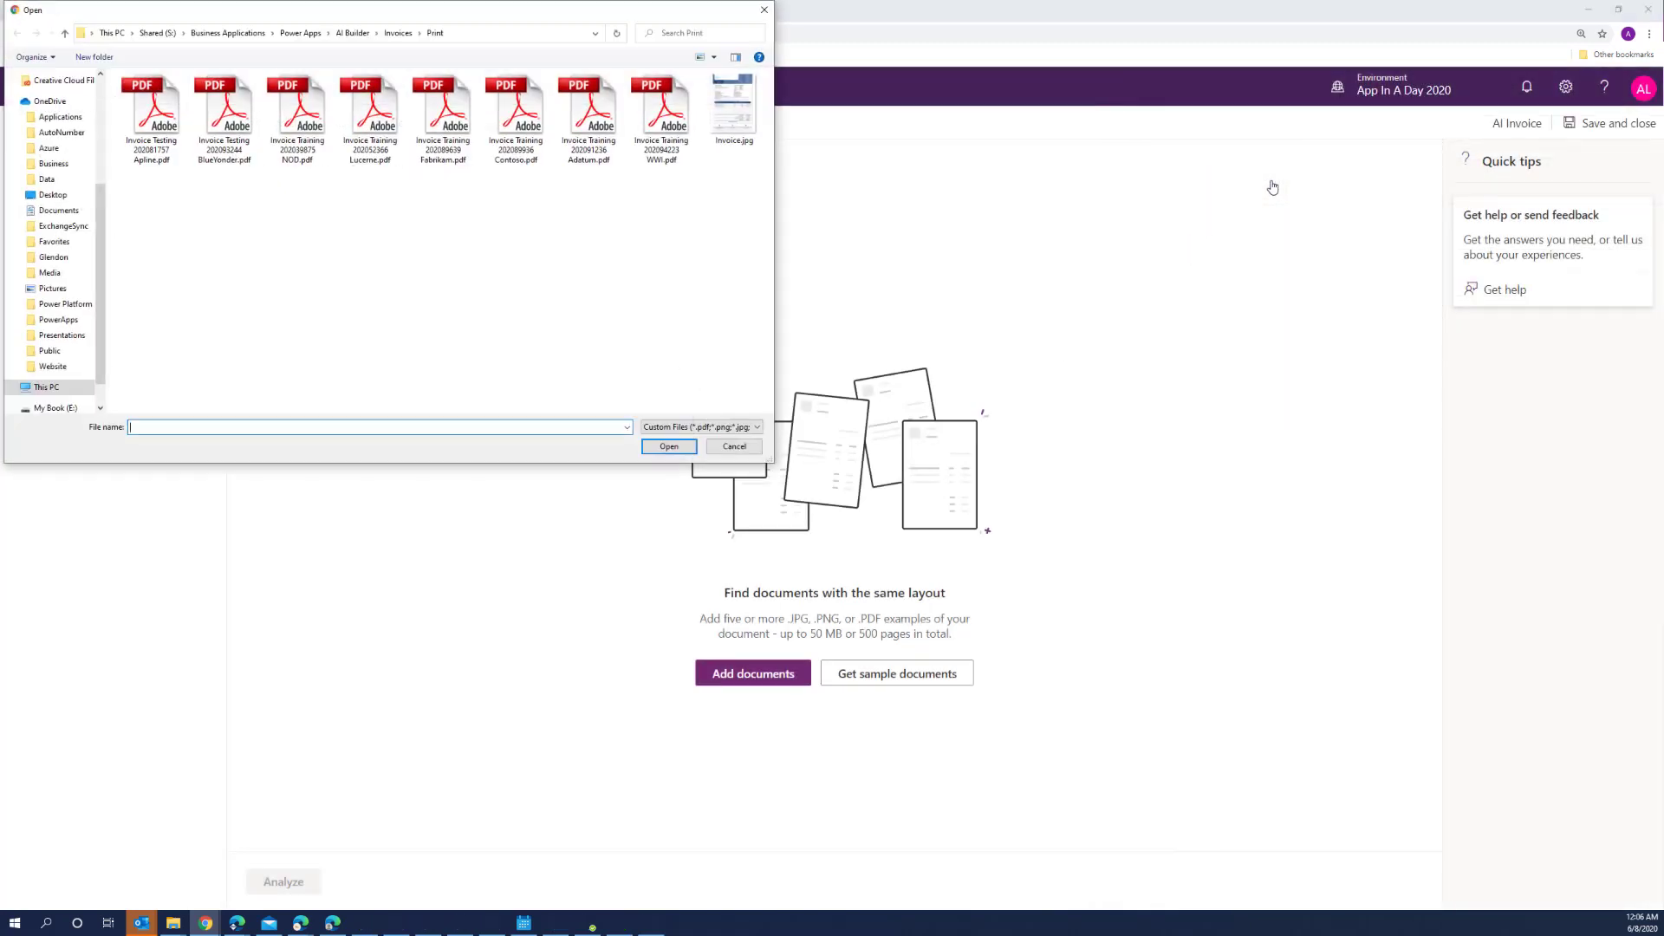
pyautogui.moveTo(413, 14); pyautogui.dragTo(468, 78)
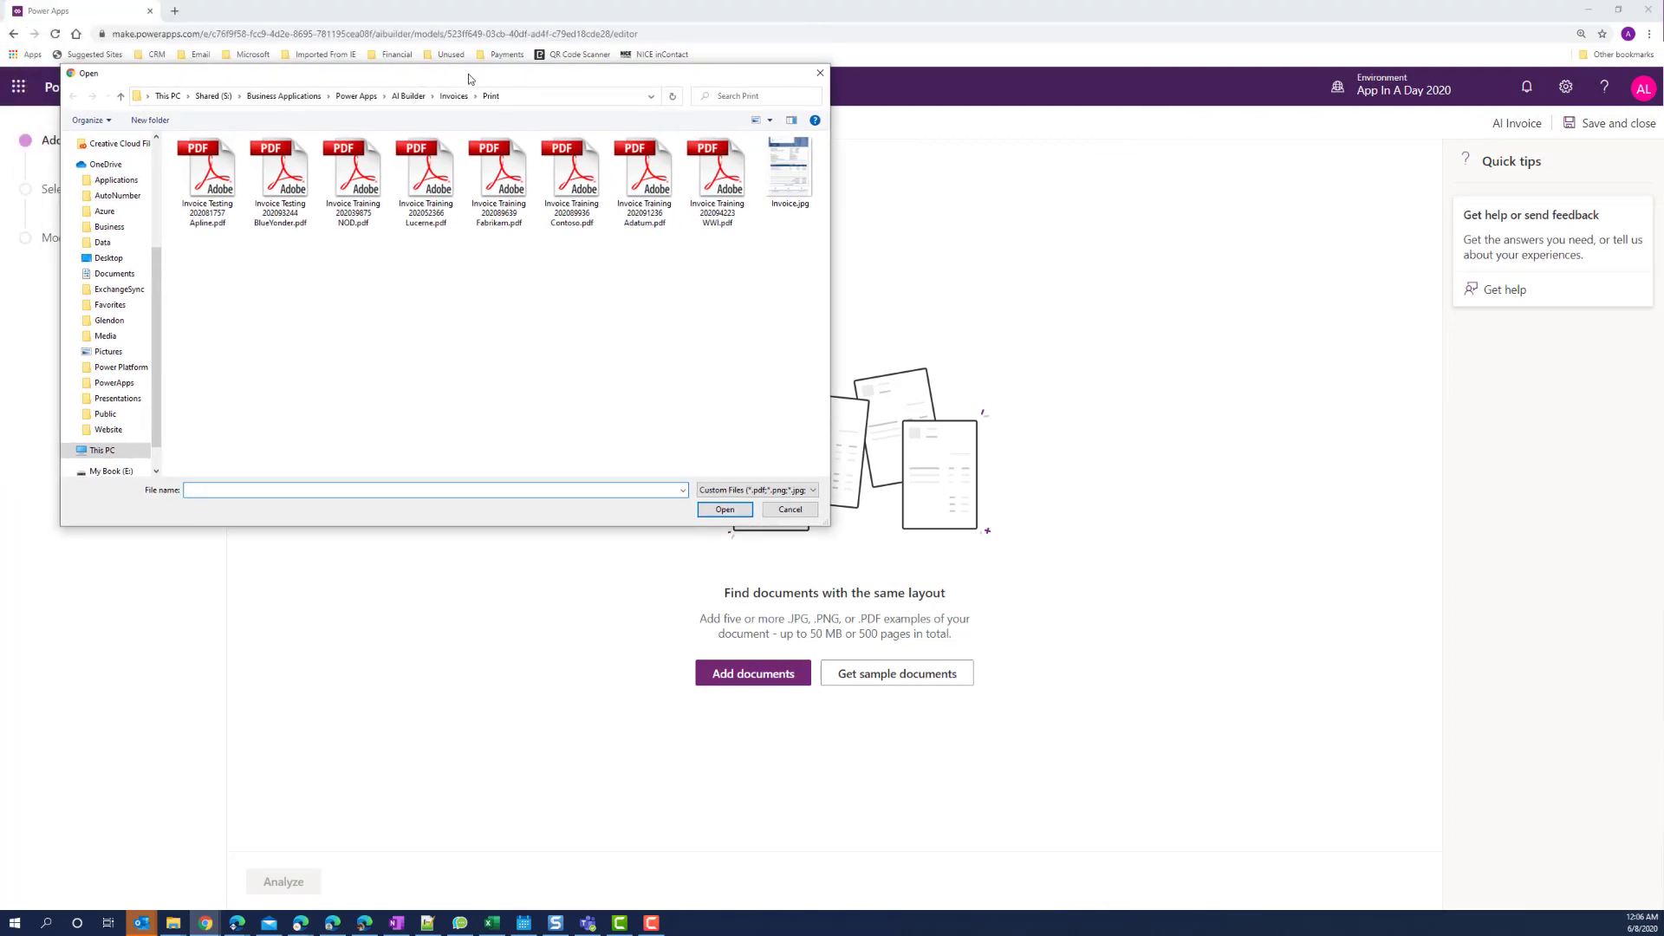
pyautogui.click(368, 187)
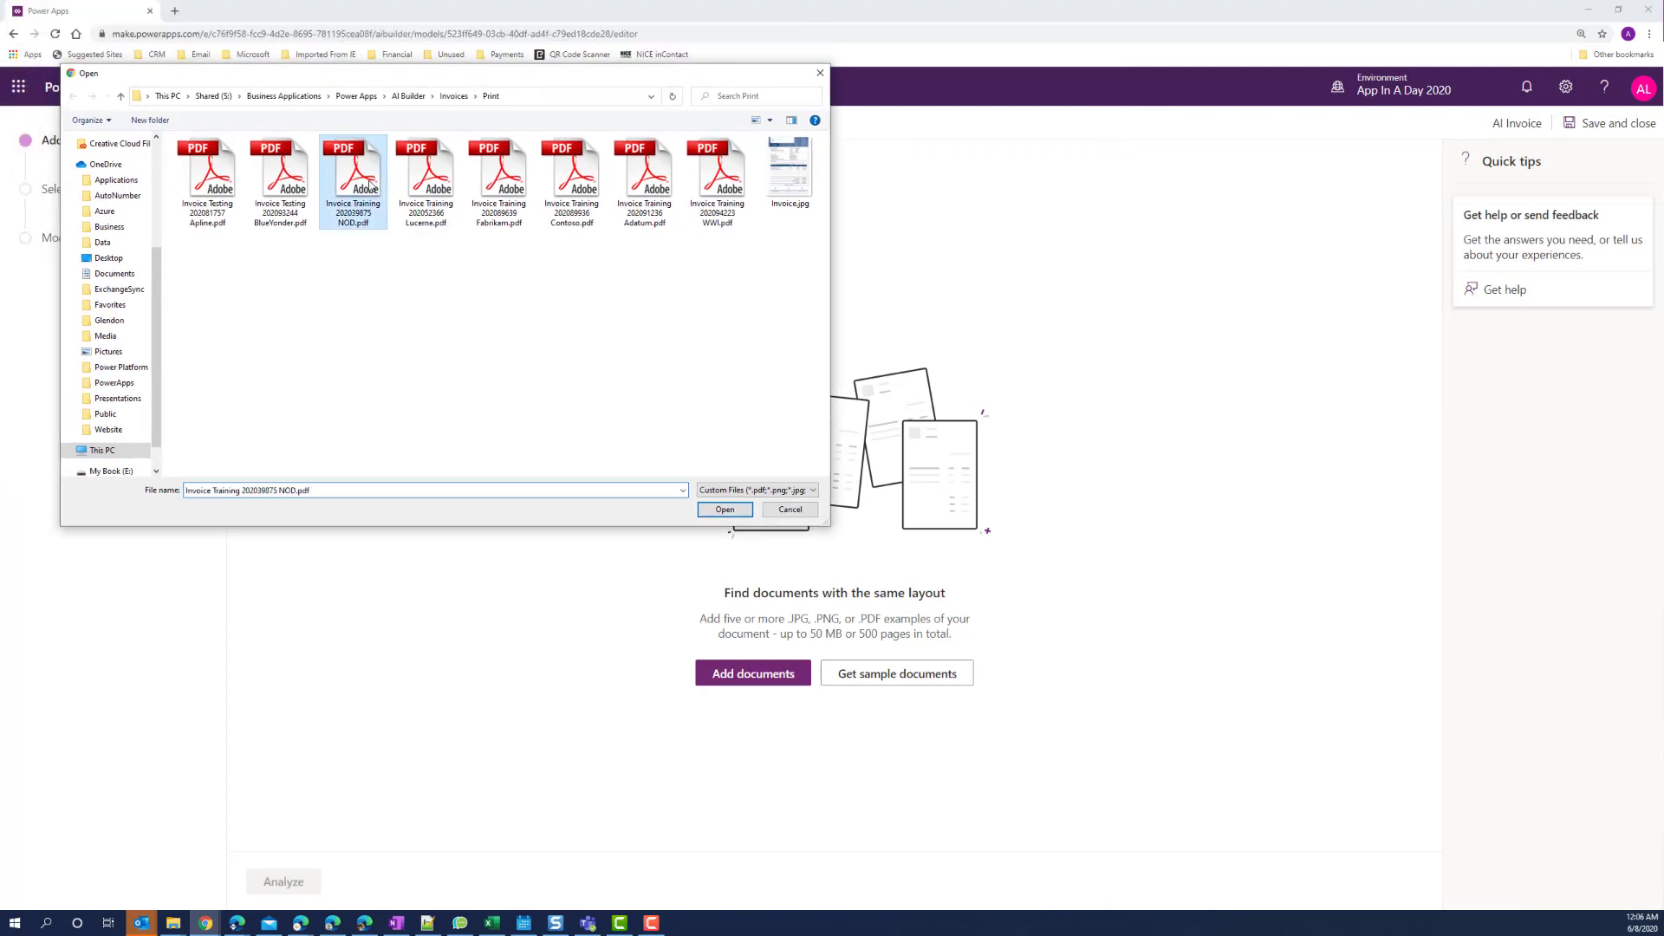
pyautogui.keyDown('shift'); pyautogui.click(728, 186); pyautogui.keyUp('shift')
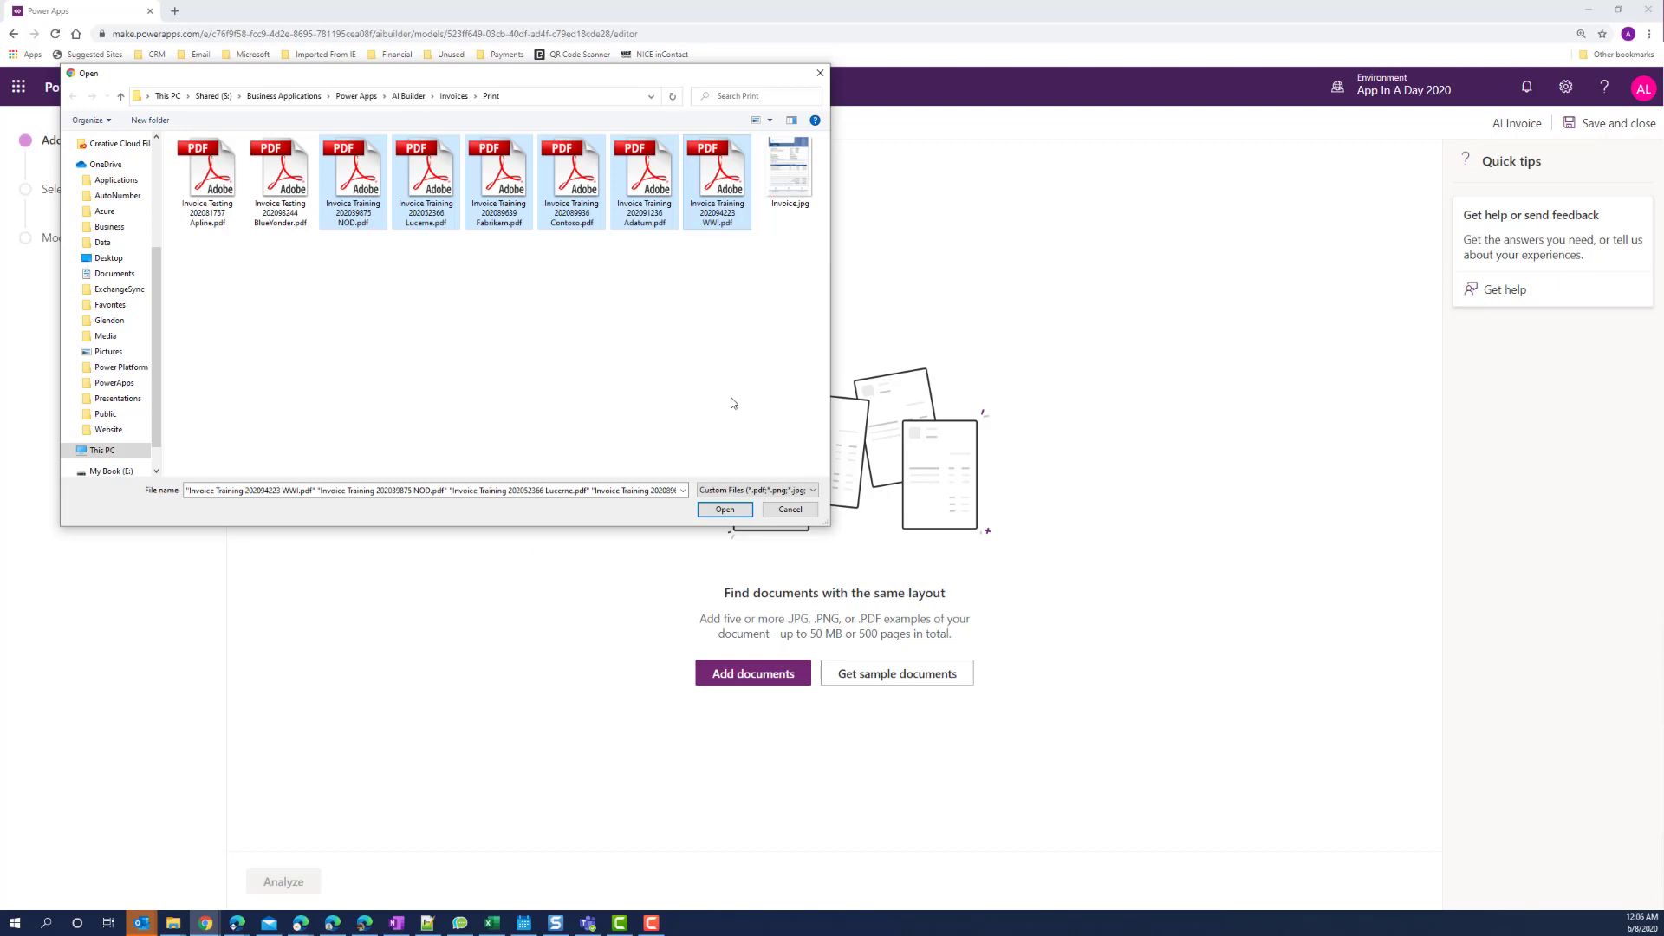
pyautogui.click(725, 509)
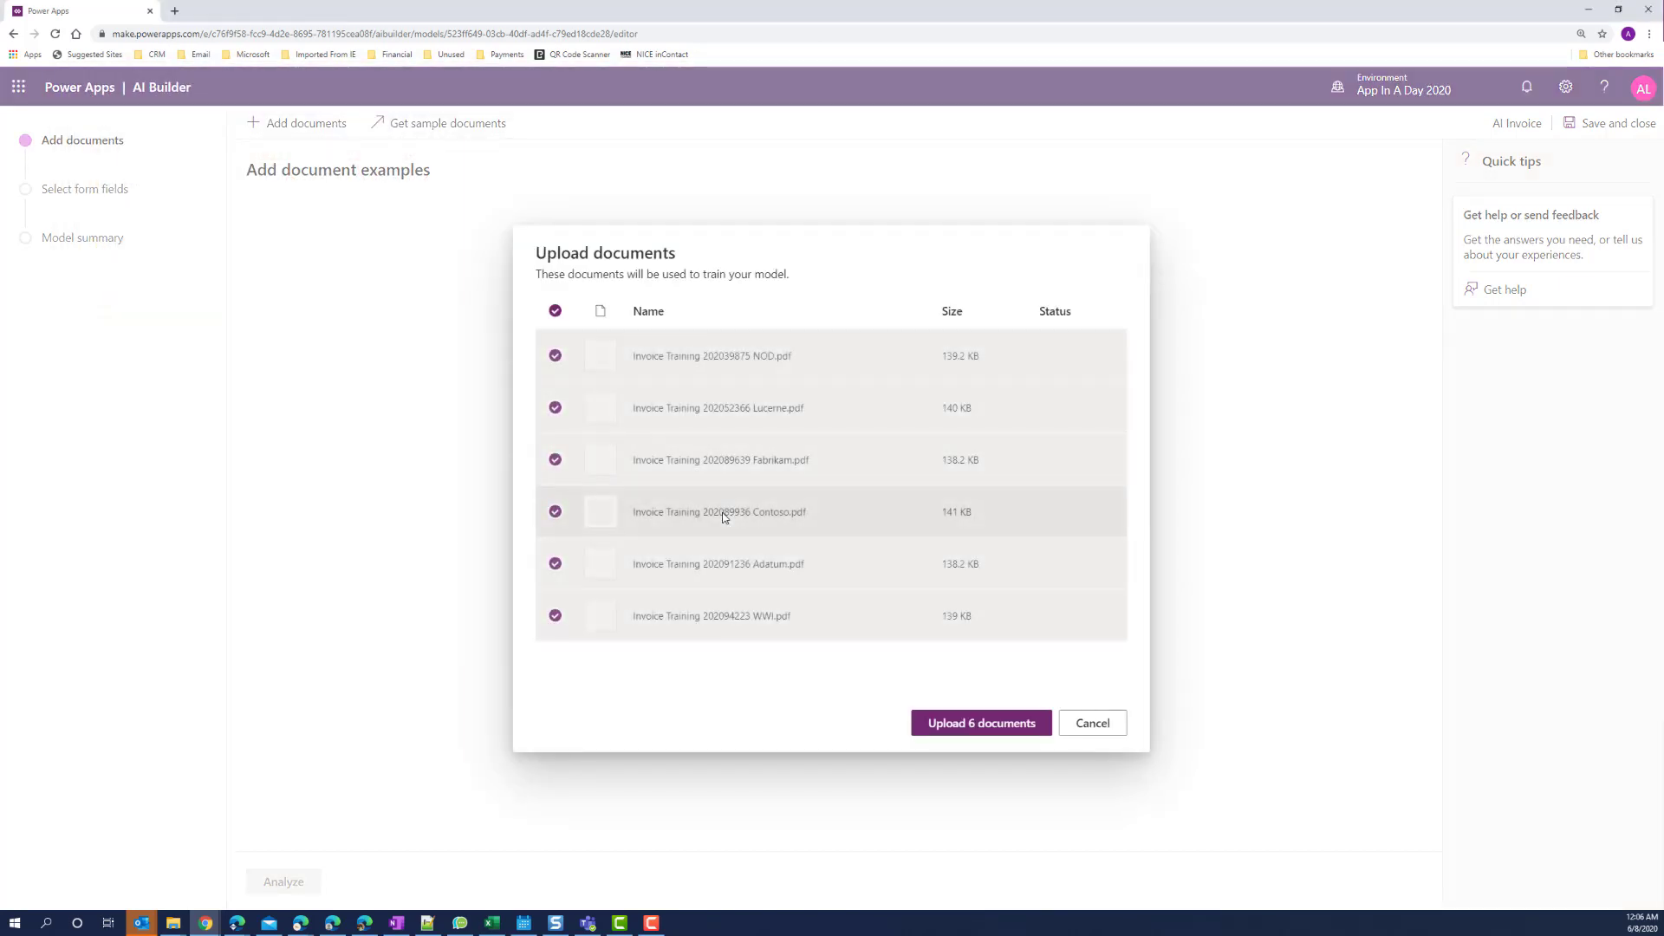
# Upload the six invoice PDFs as document examples and close the upload summary.
pyautogui.click(968, 731)
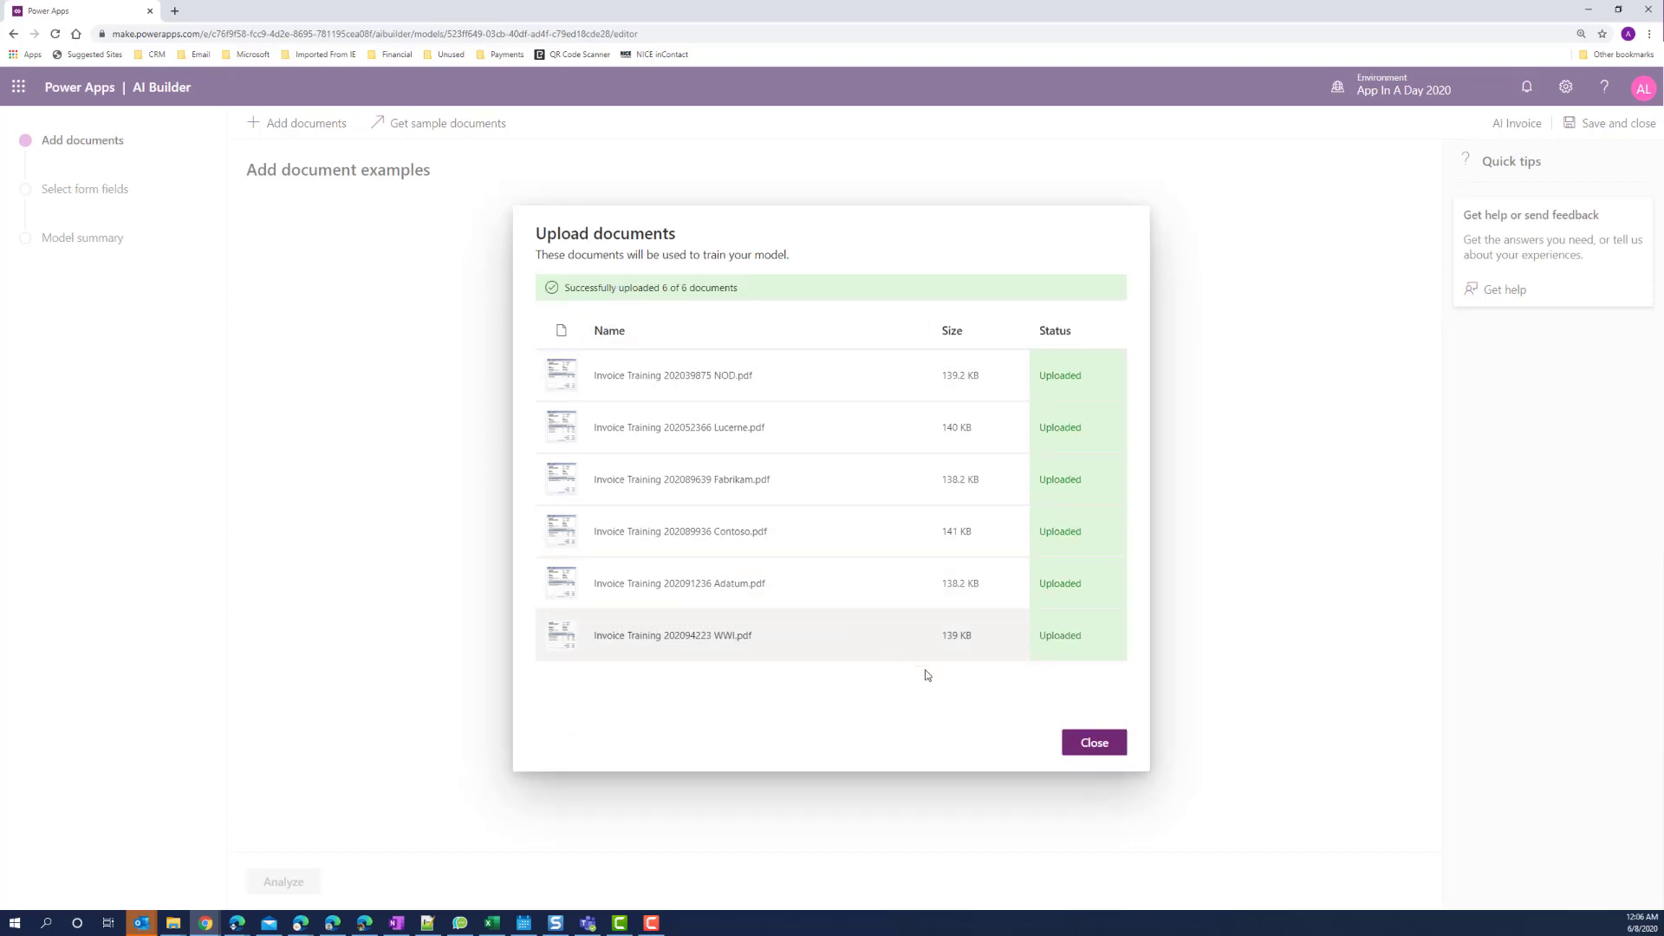
pyautogui.click(1093, 750)
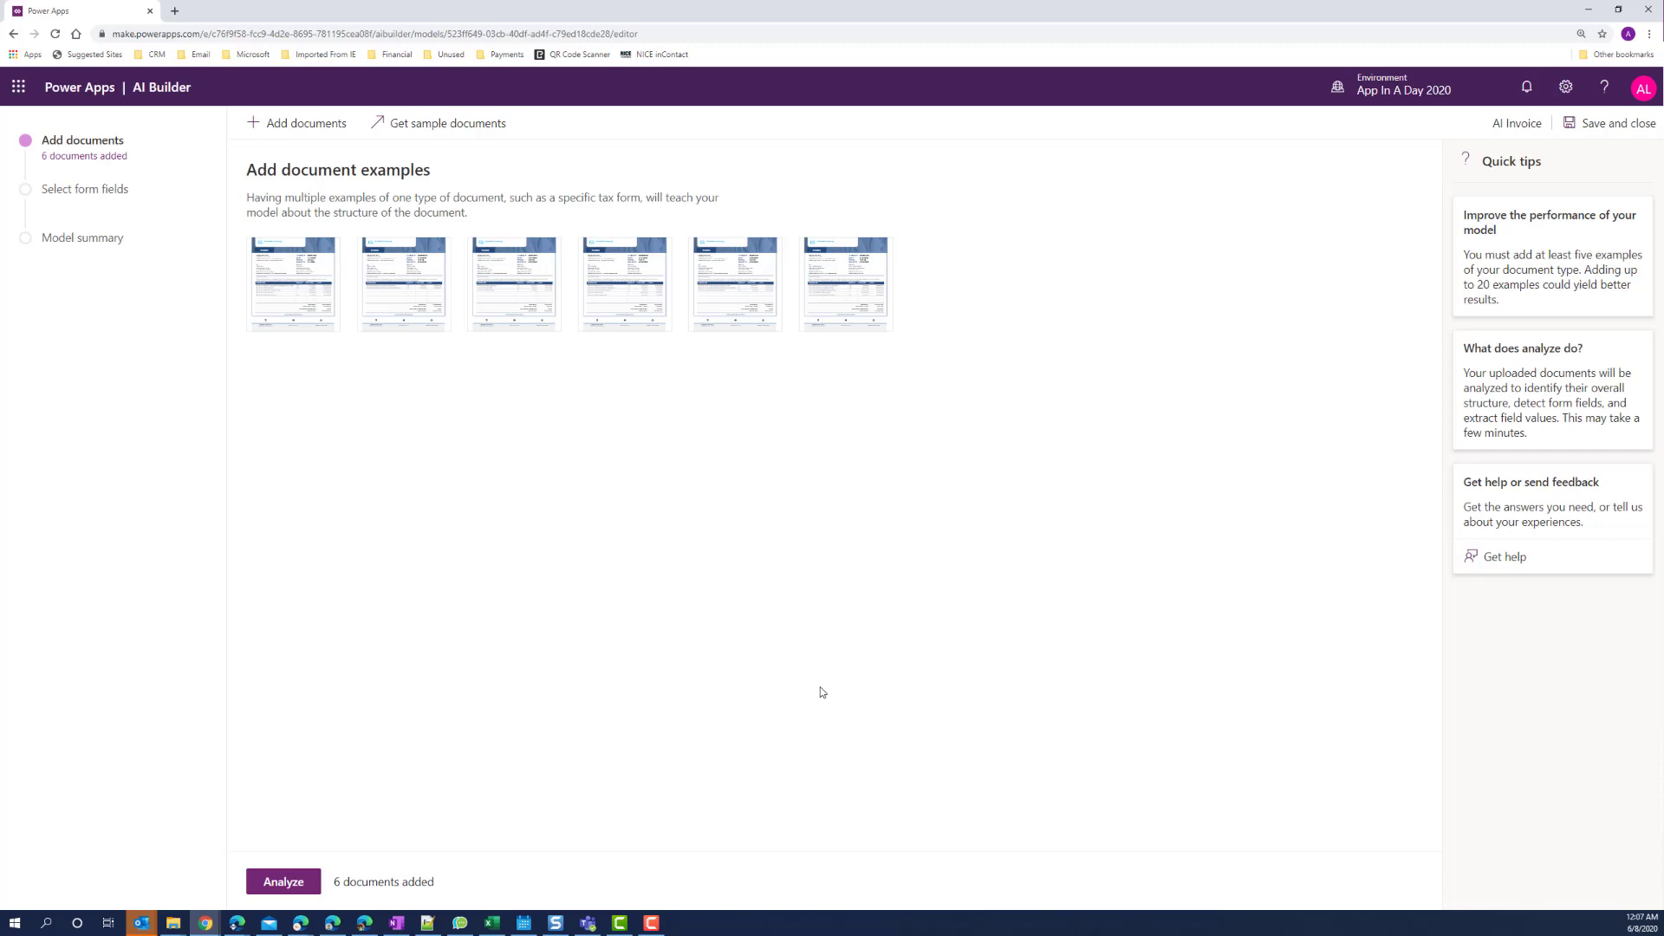
# Analyze the six uploaded invoices and open the analyzed layout for field selection.
pyautogui.click(275, 883)
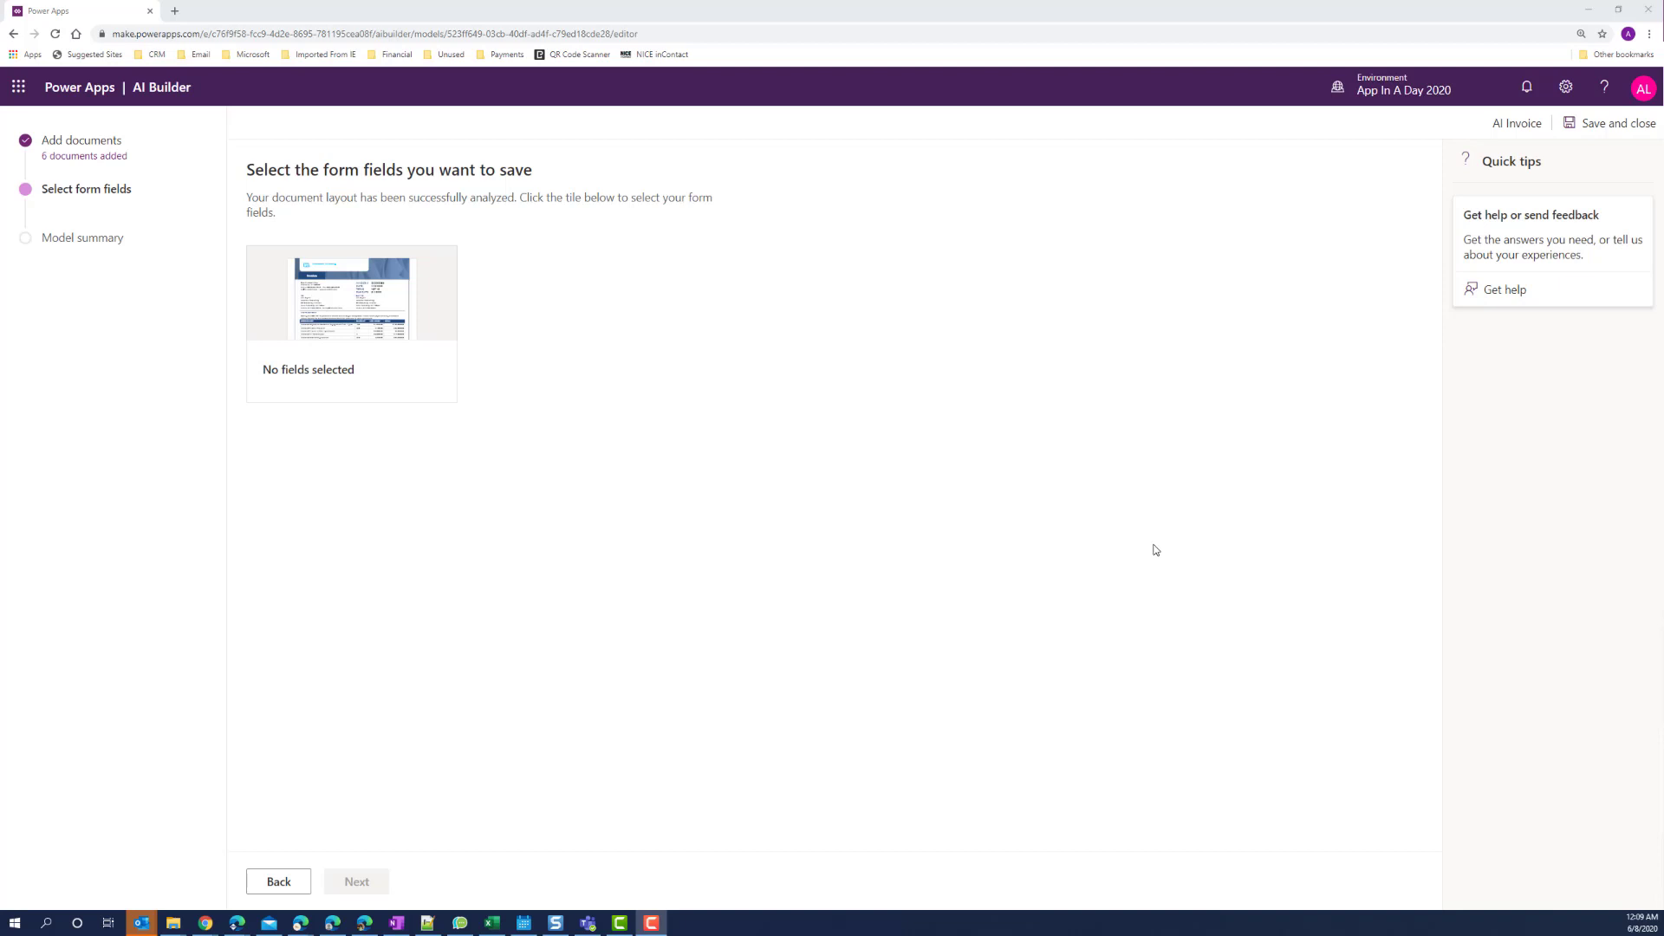
pyautogui.click(390, 336)
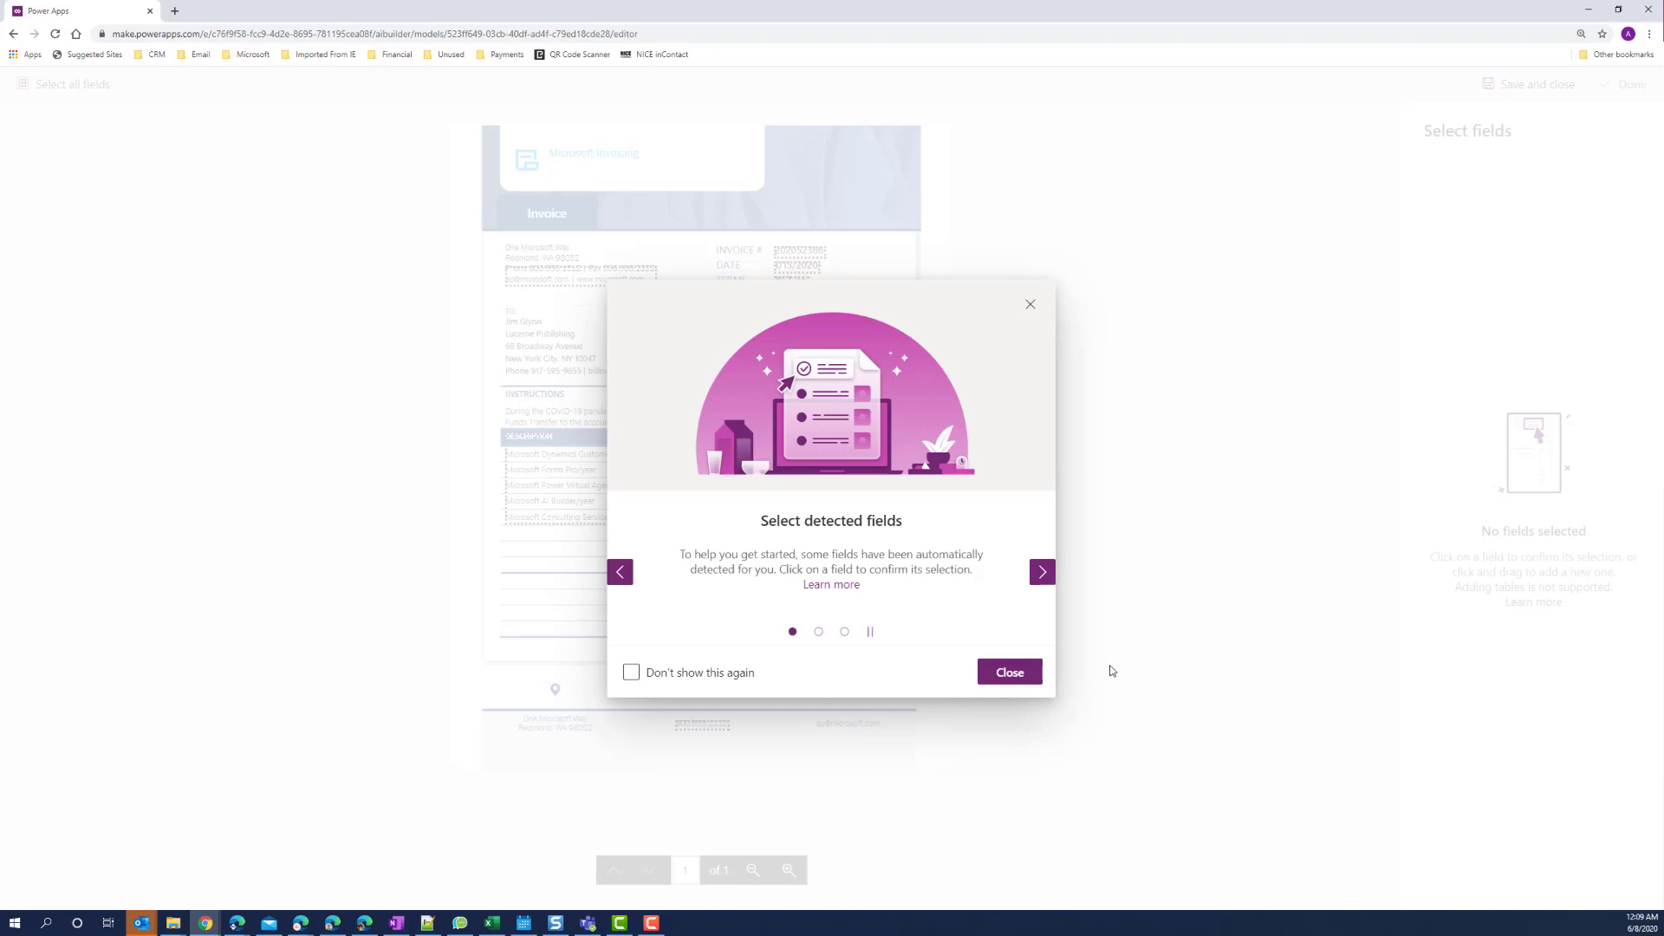
# Zoom into the invoice and tag its number and 1/15/2020 date as InvoiceNumber and InvoiceDate.
pyautogui.click(1011, 673)
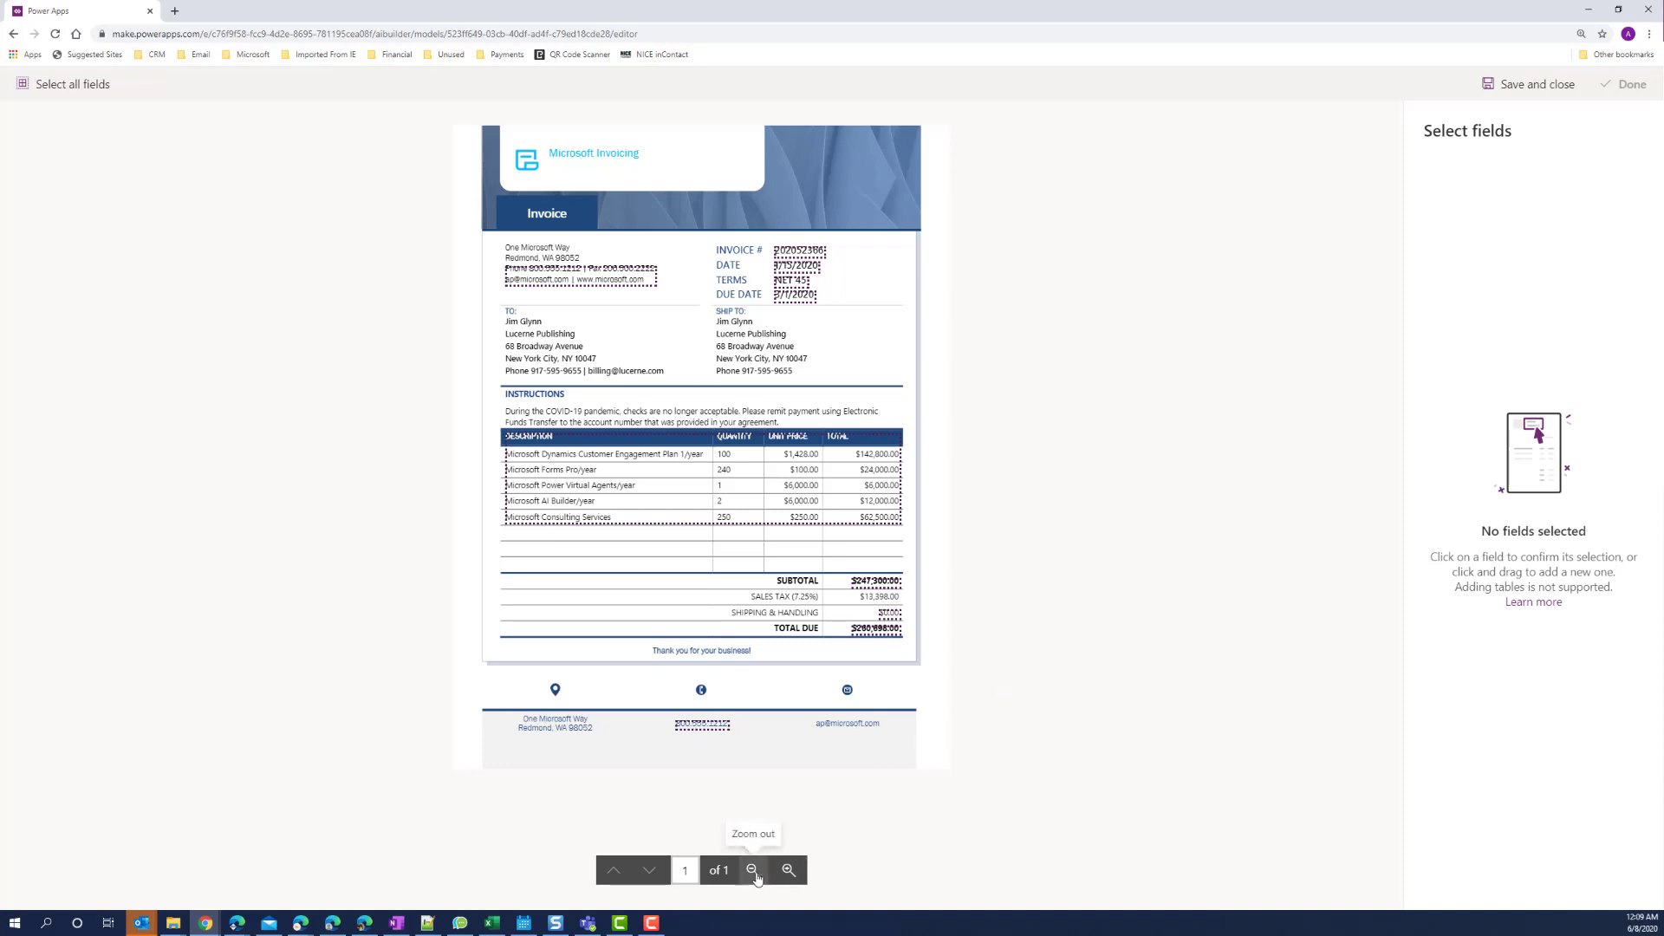
pyautogui.click(788, 871)
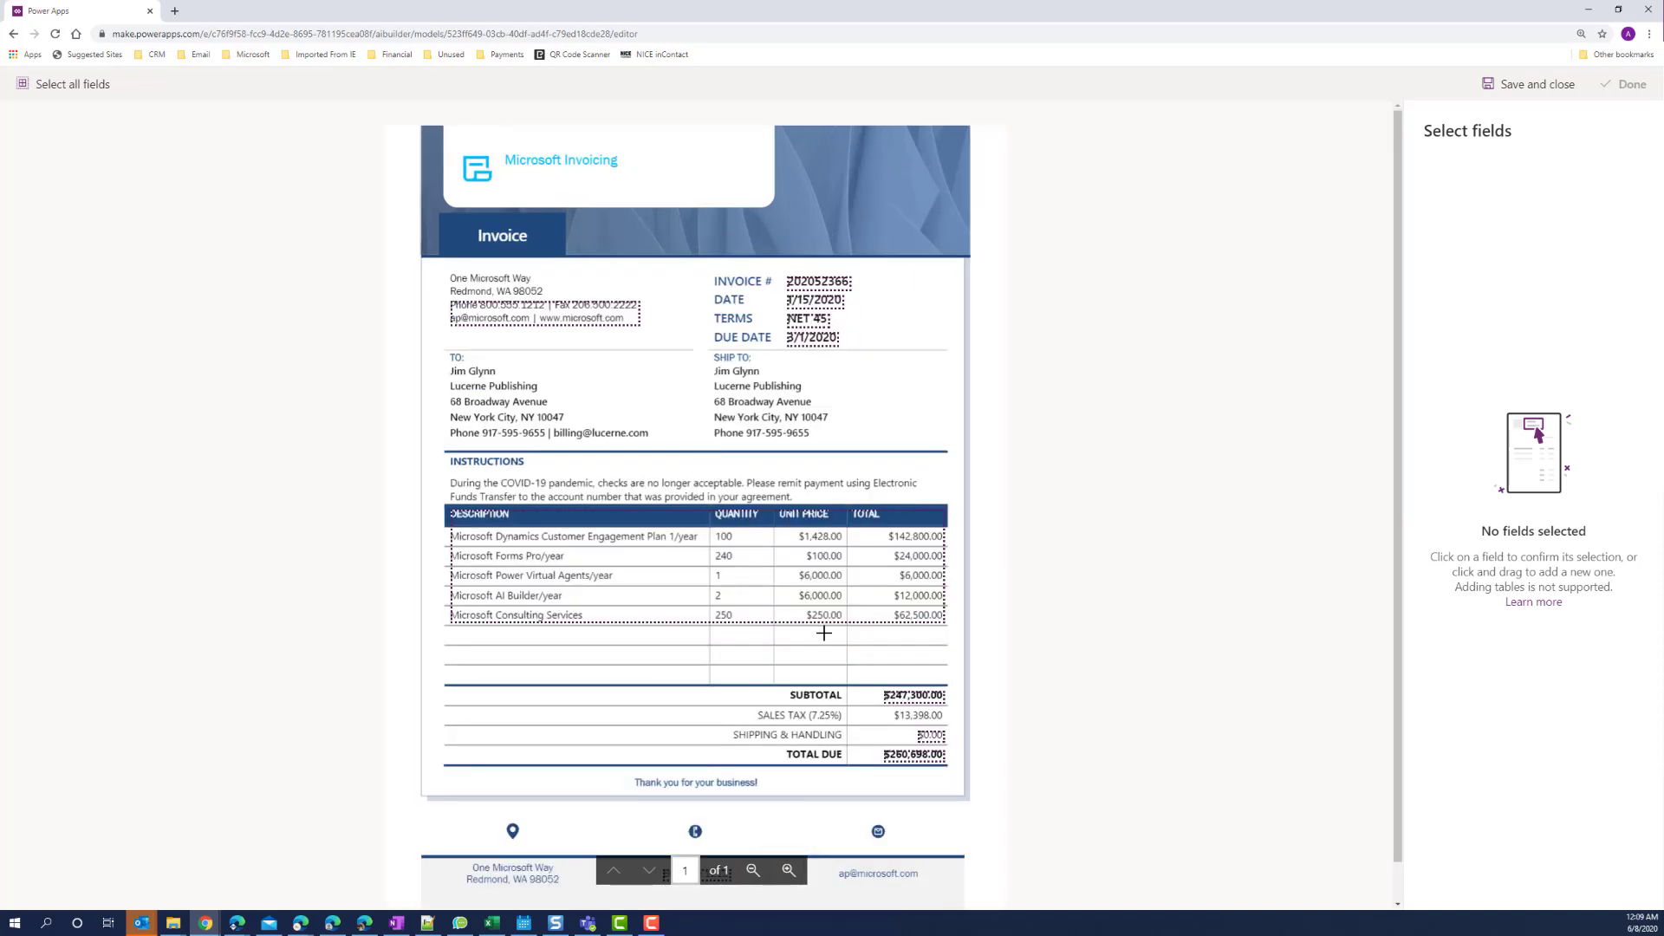
pyautogui.click(818, 282)
pyautogui.click(724, 298)
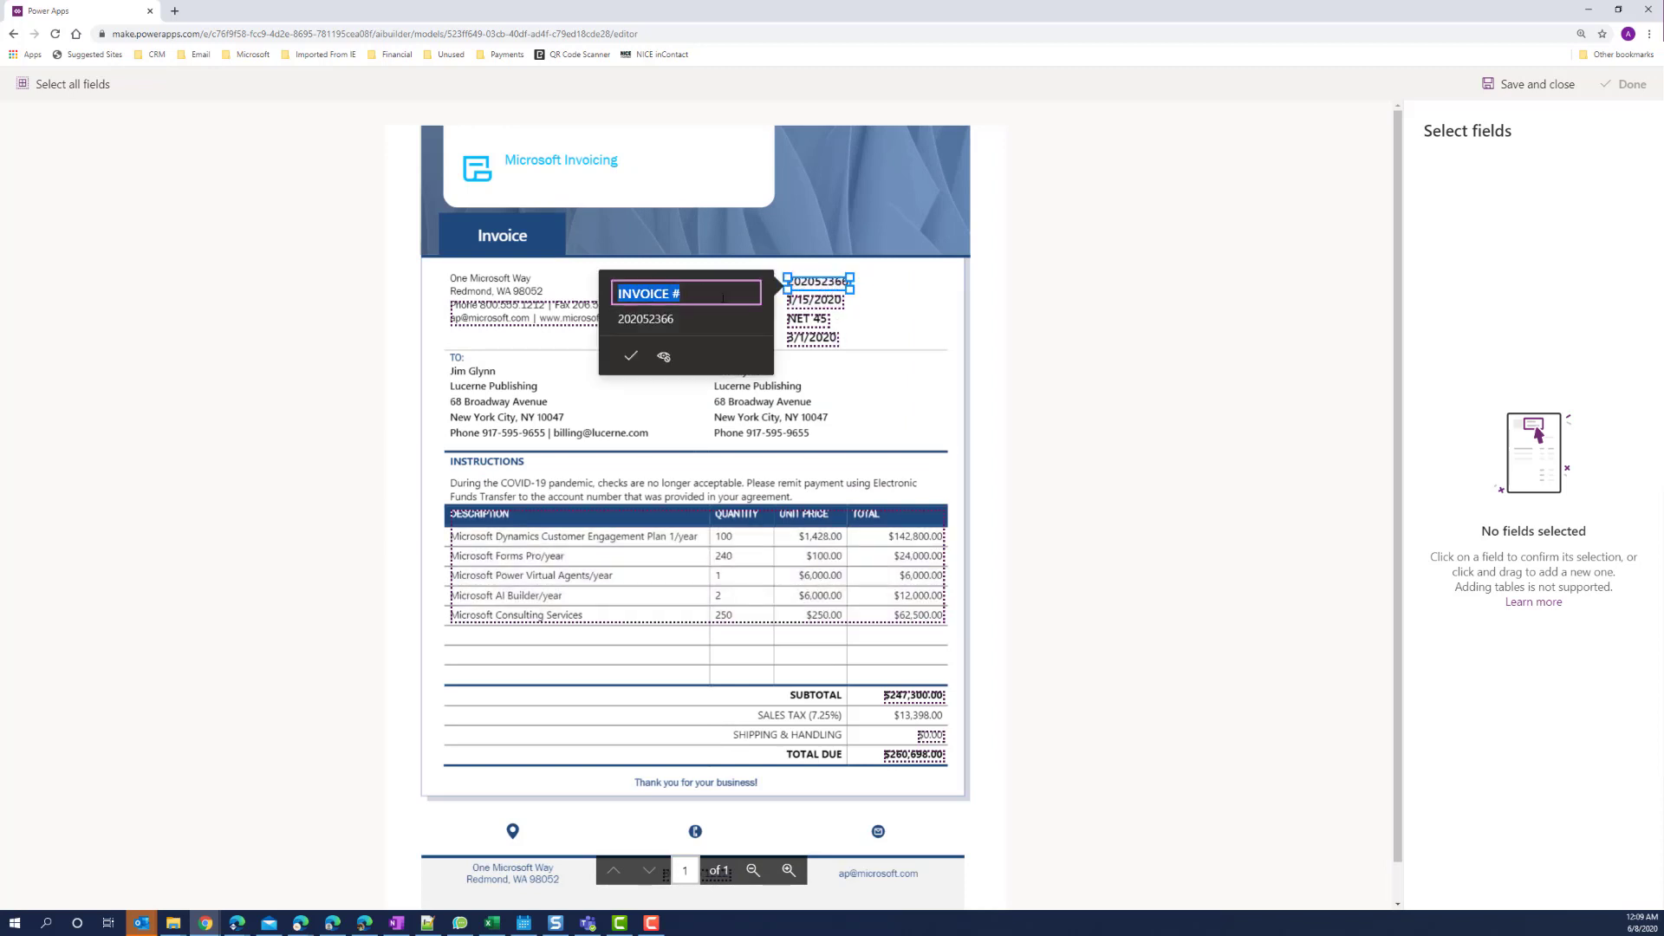
pyautogui.write('InvoiceNumber')
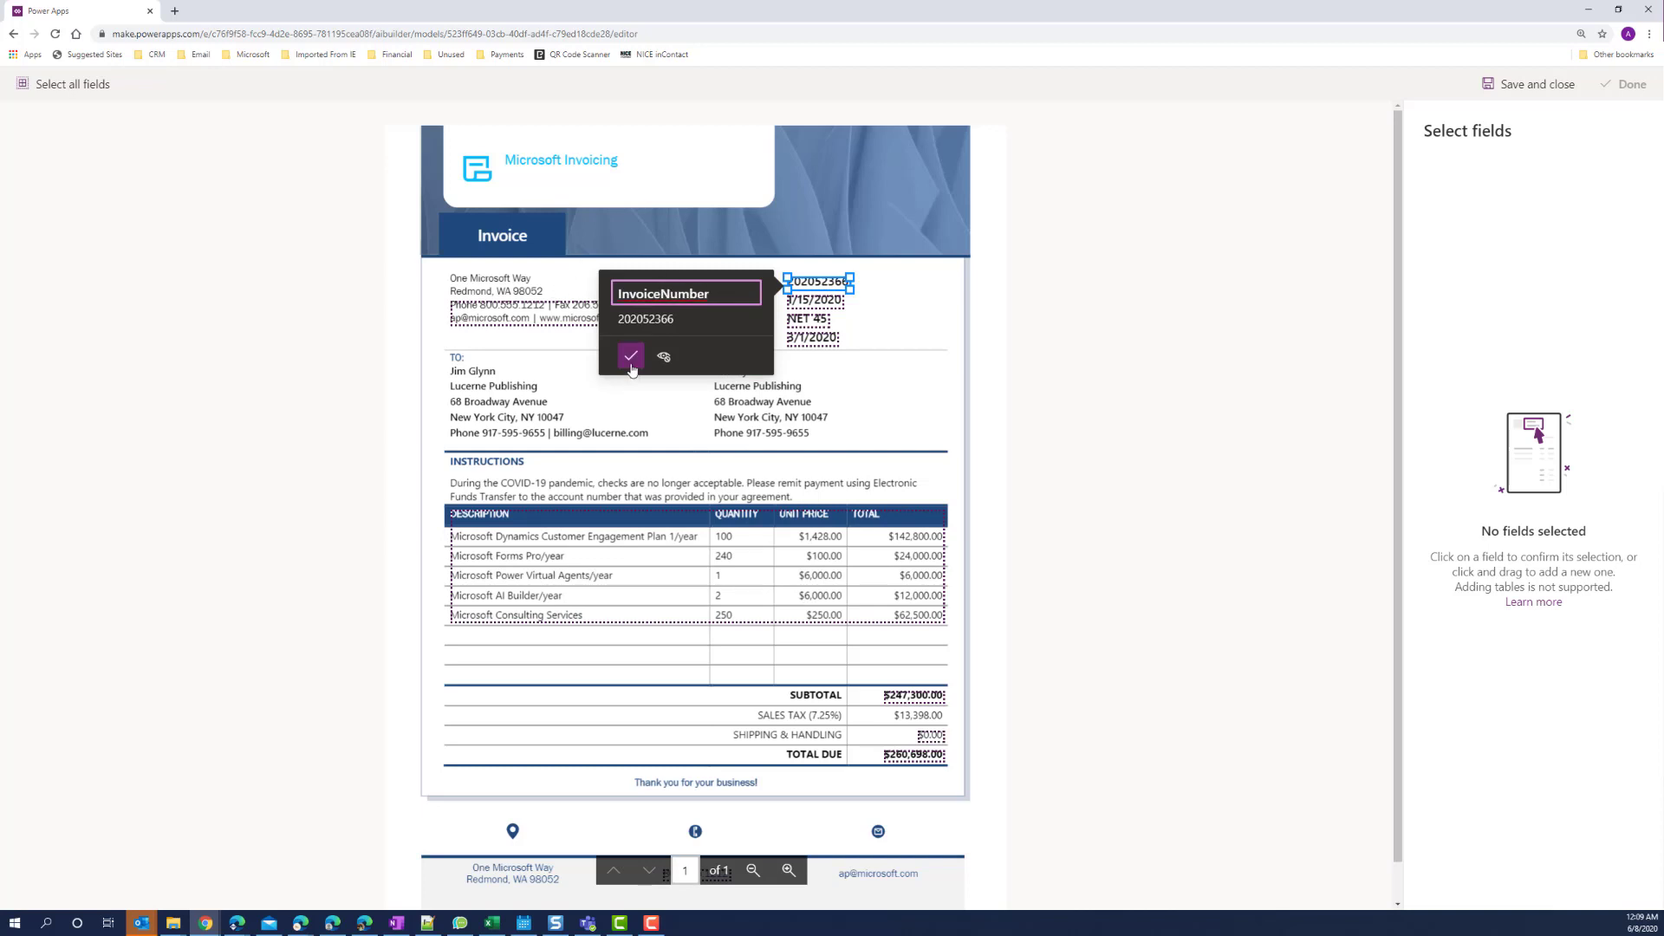
pyautogui.click(631, 357)
pyautogui.click(815, 301)
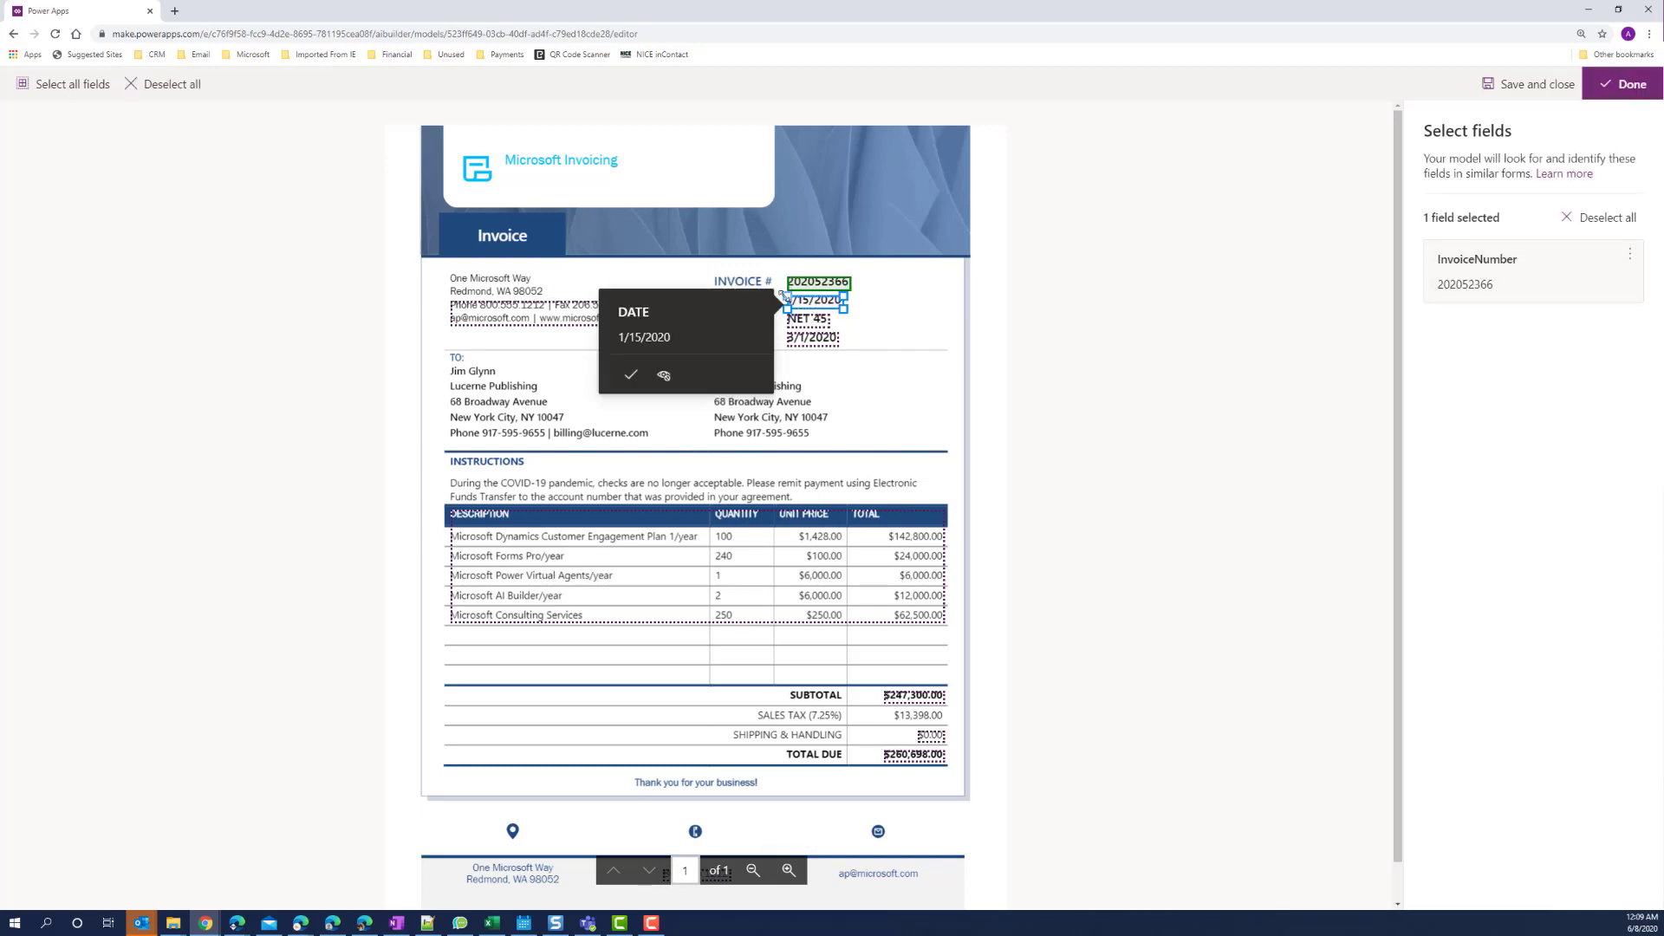
pyautogui.click(700, 311)
pyautogui.write('InvoiceDate')
pyautogui.click(630, 376)
# Tag the NET 45 terms and 3/1/2020 due date as PaymentTerms and DueDate.
pyautogui.click(814, 322)
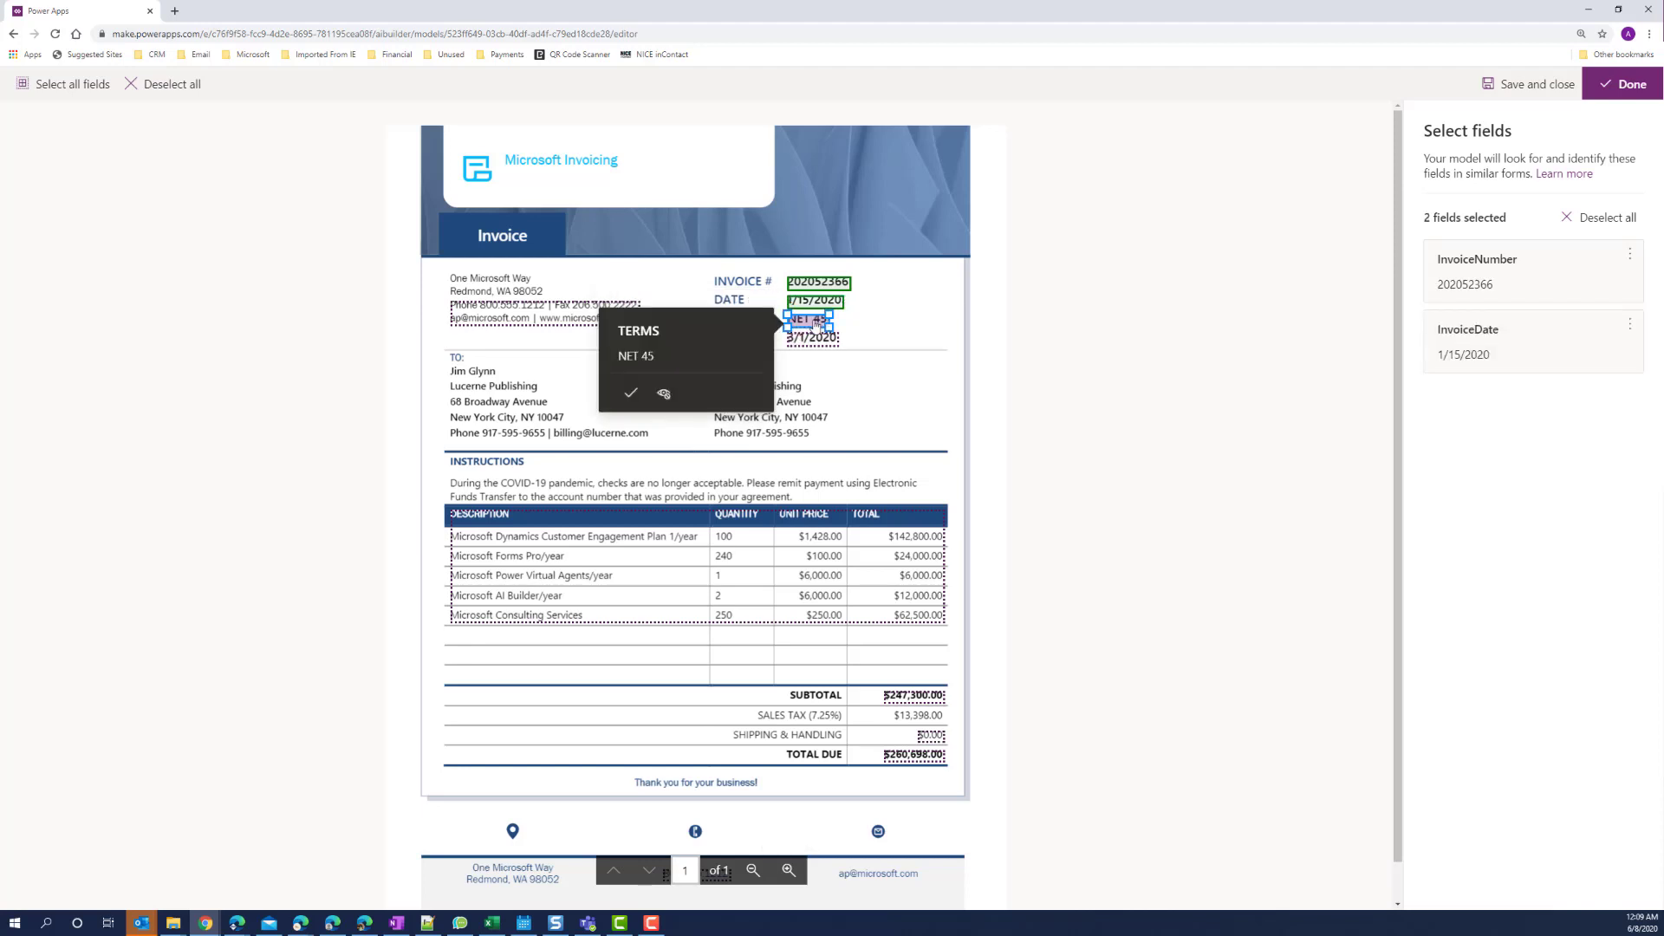
pyautogui.click(685, 330)
pyautogui.write('PaymentTerms')
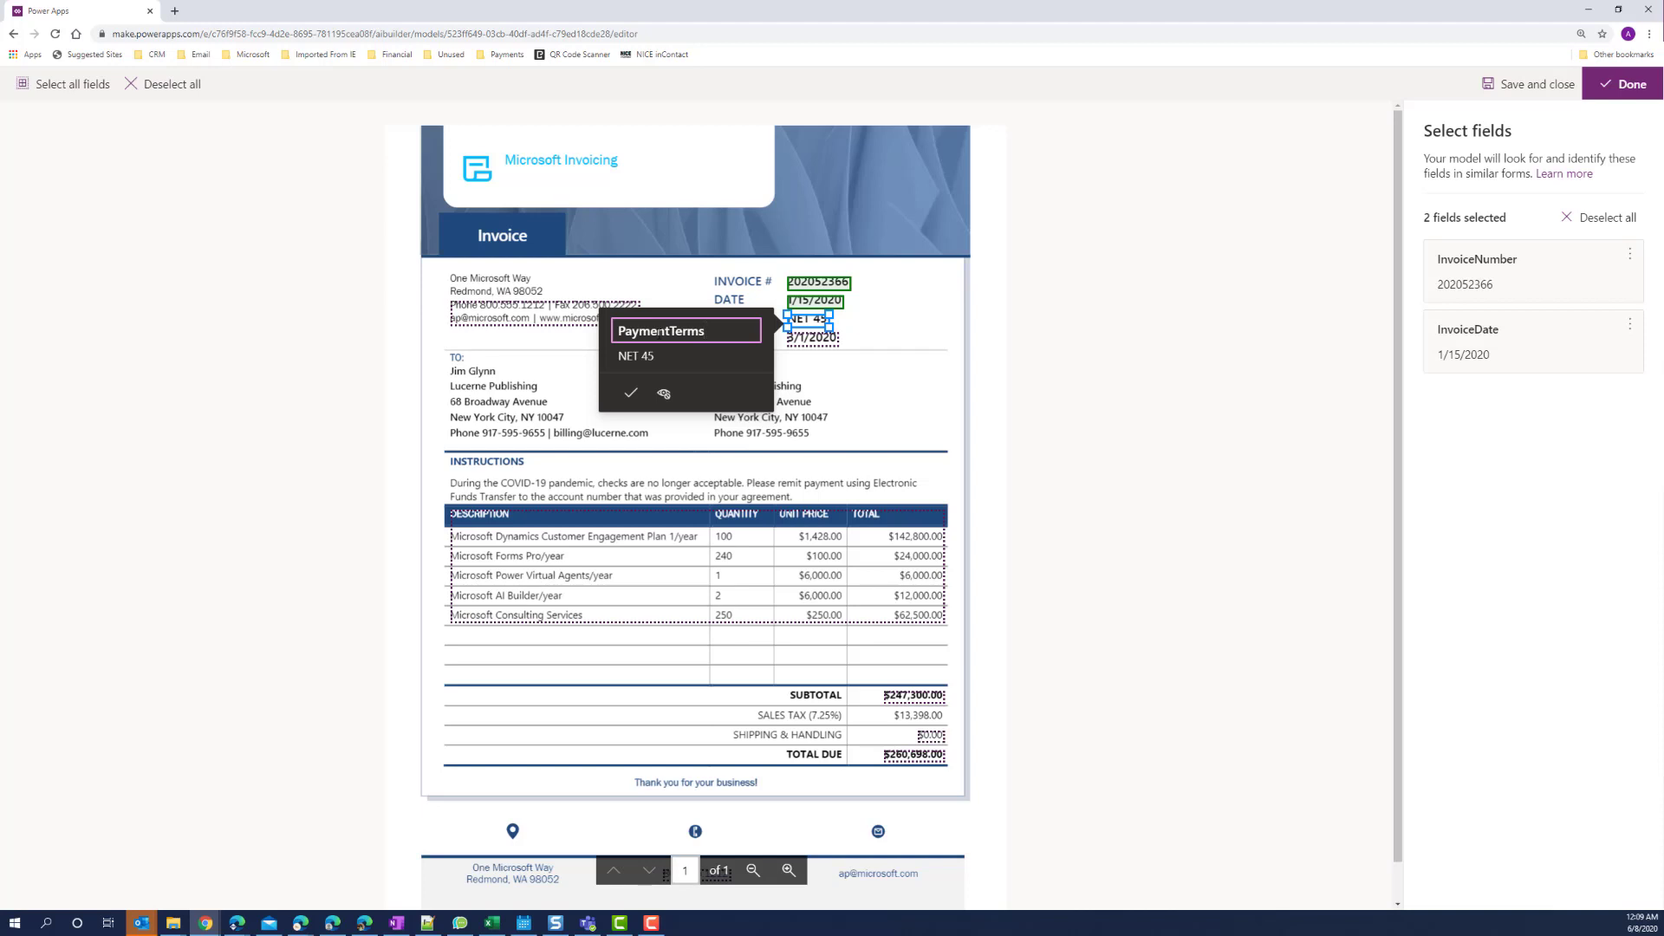
pyautogui.click(632, 392)
pyautogui.click(814, 343)
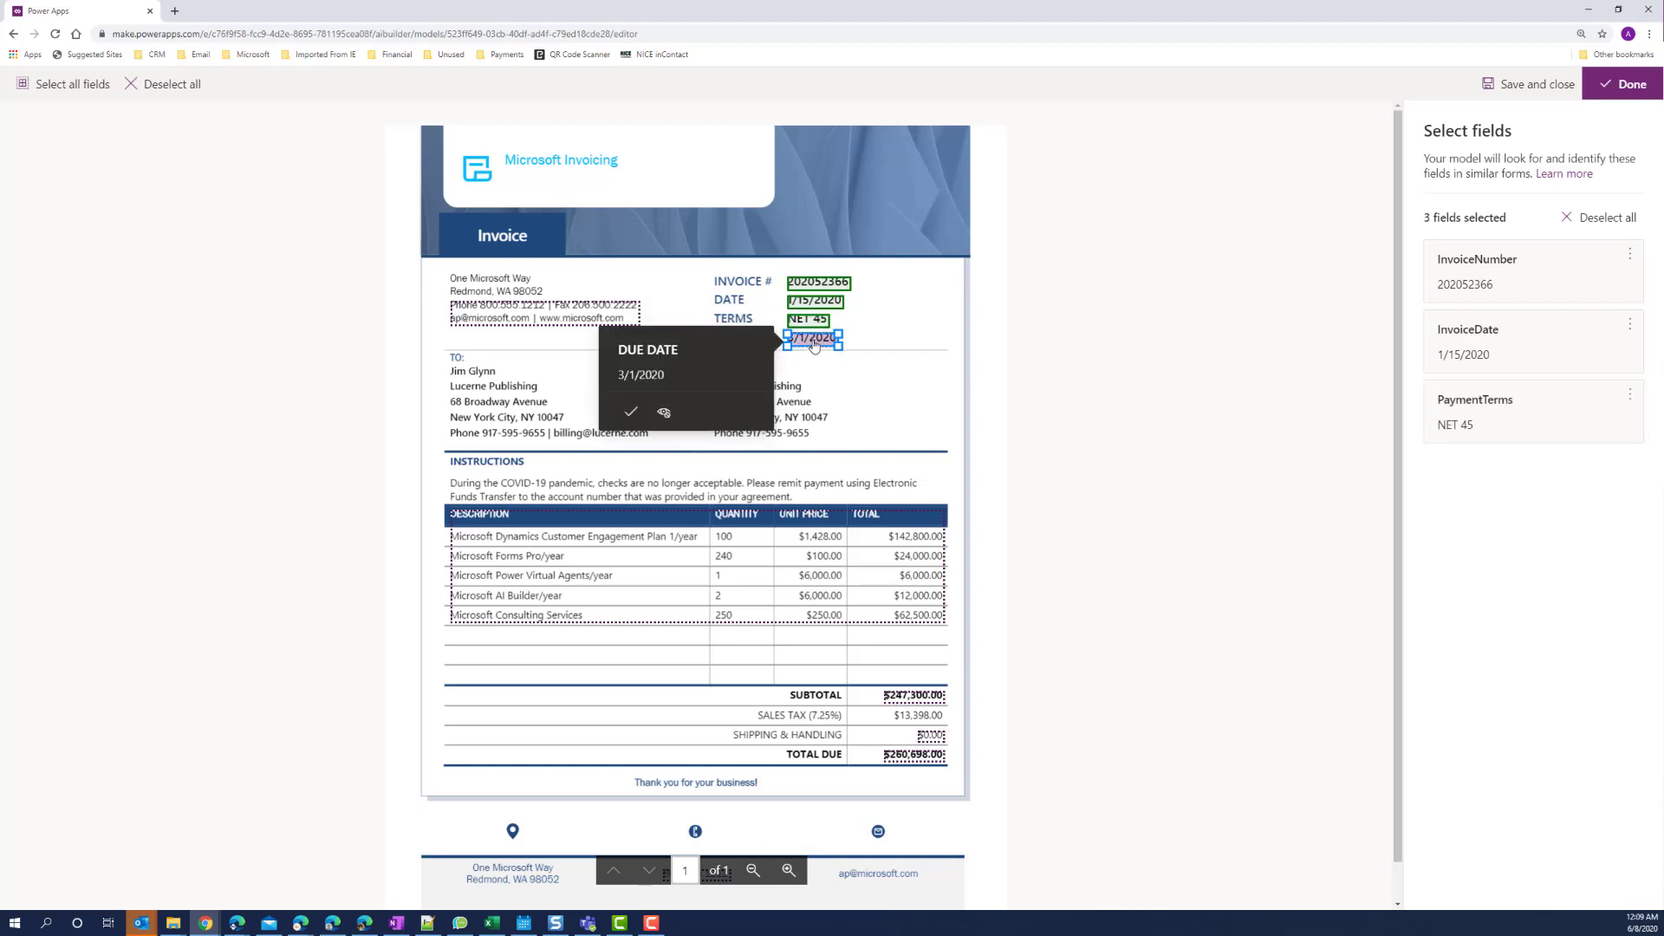
pyautogui.click(690, 348)
pyautogui.write('DueDate')
pyautogui.click(631, 414)
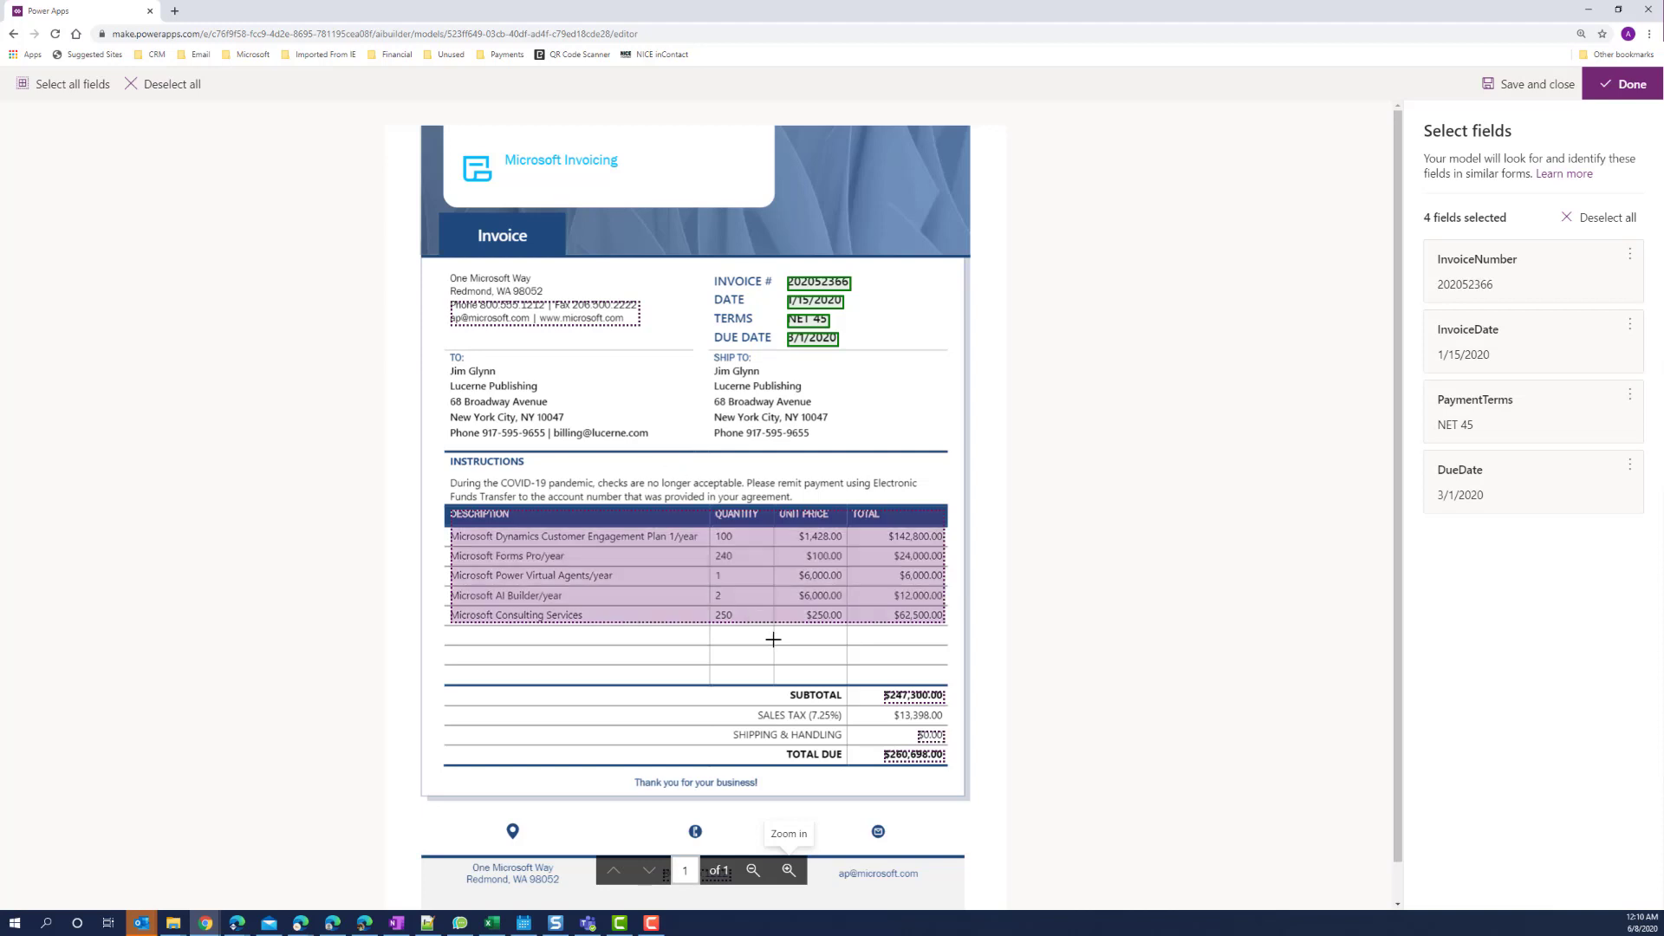
# Tag the $247,300.00 subtotal and the shipping and handling amount as Subtotal and Shipping.
pyautogui.click(913, 697)
pyautogui.click(773, 708)
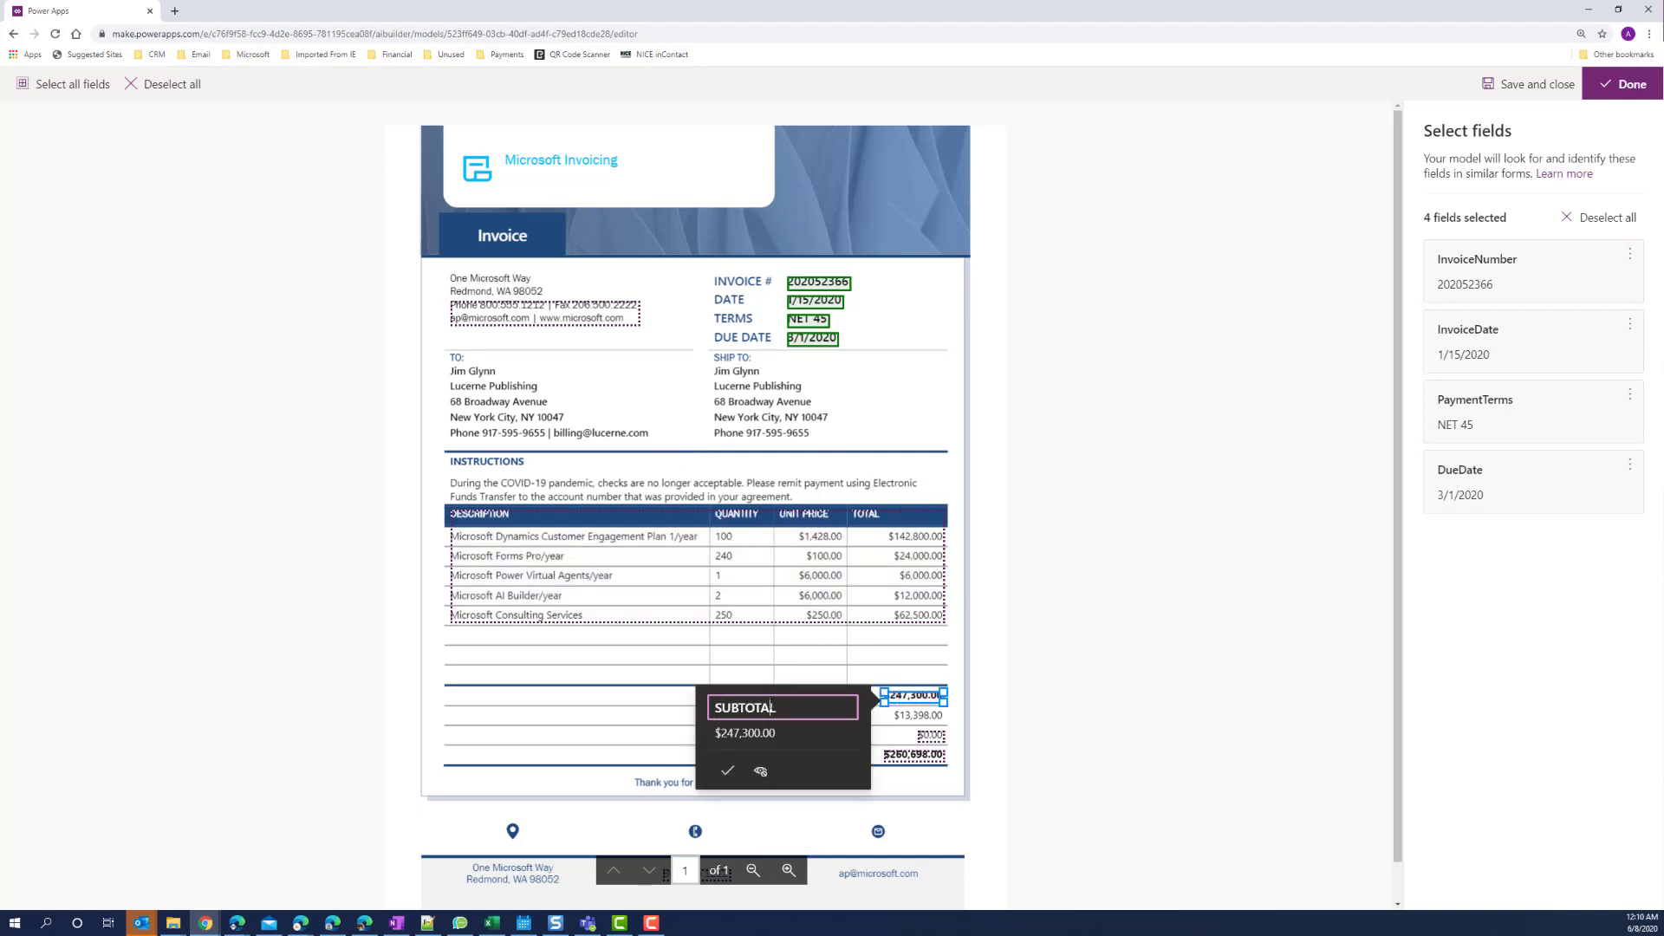
pyautogui.write('Subtotal')
pyautogui.click(727, 770)
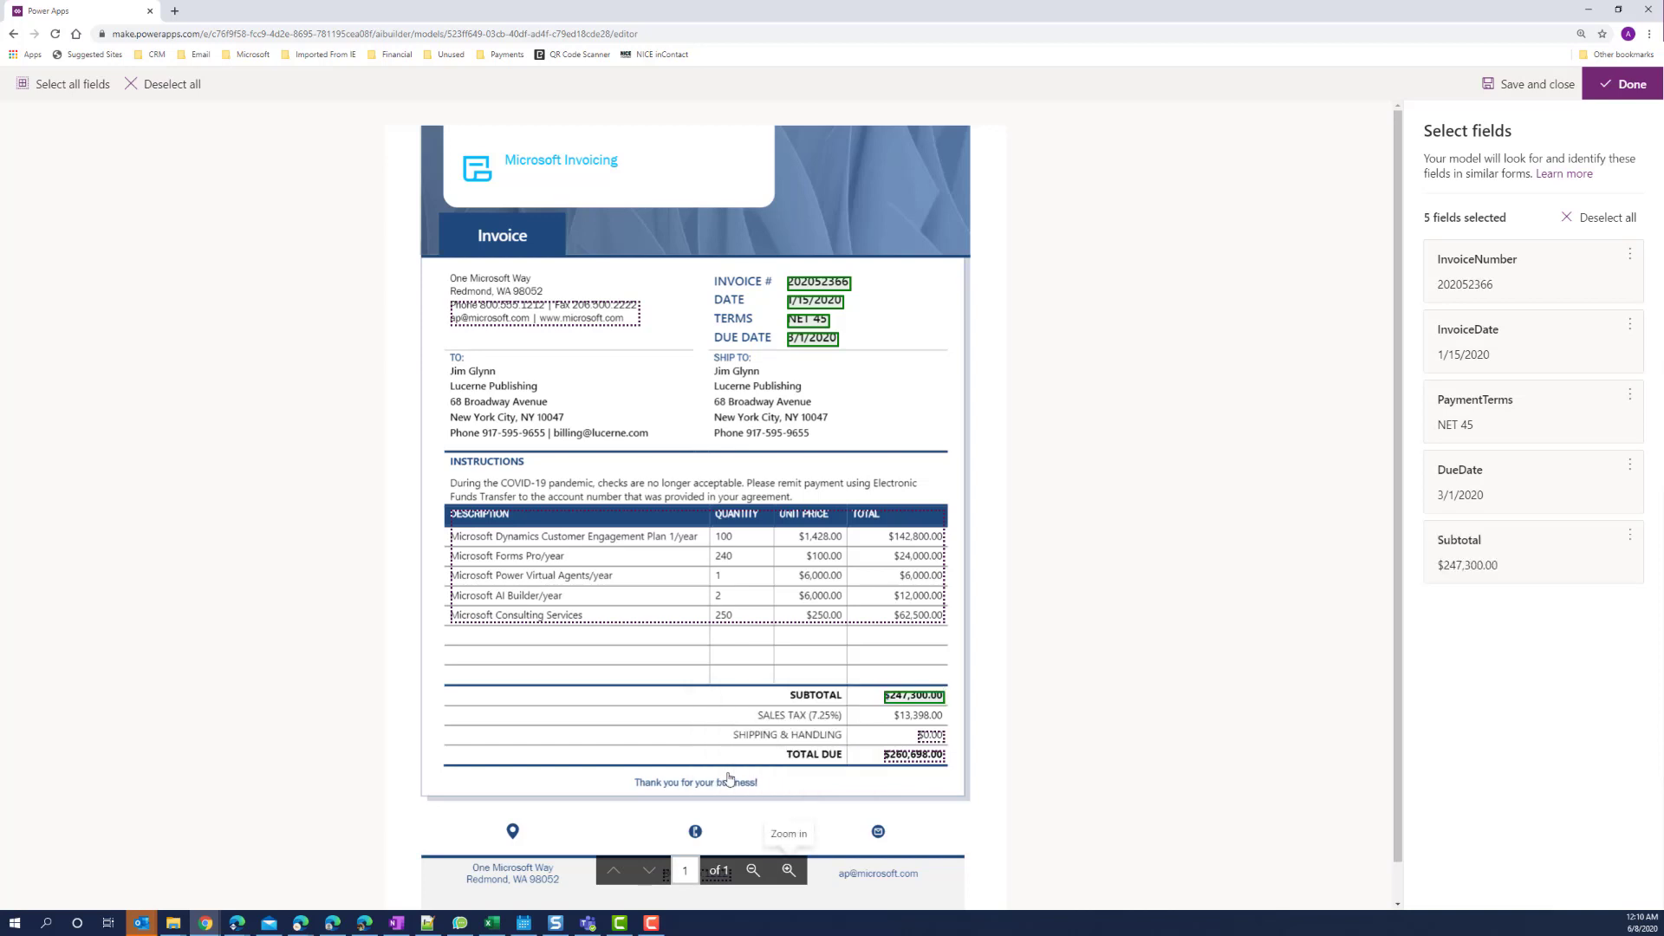
pyautogui.click(930, 735)
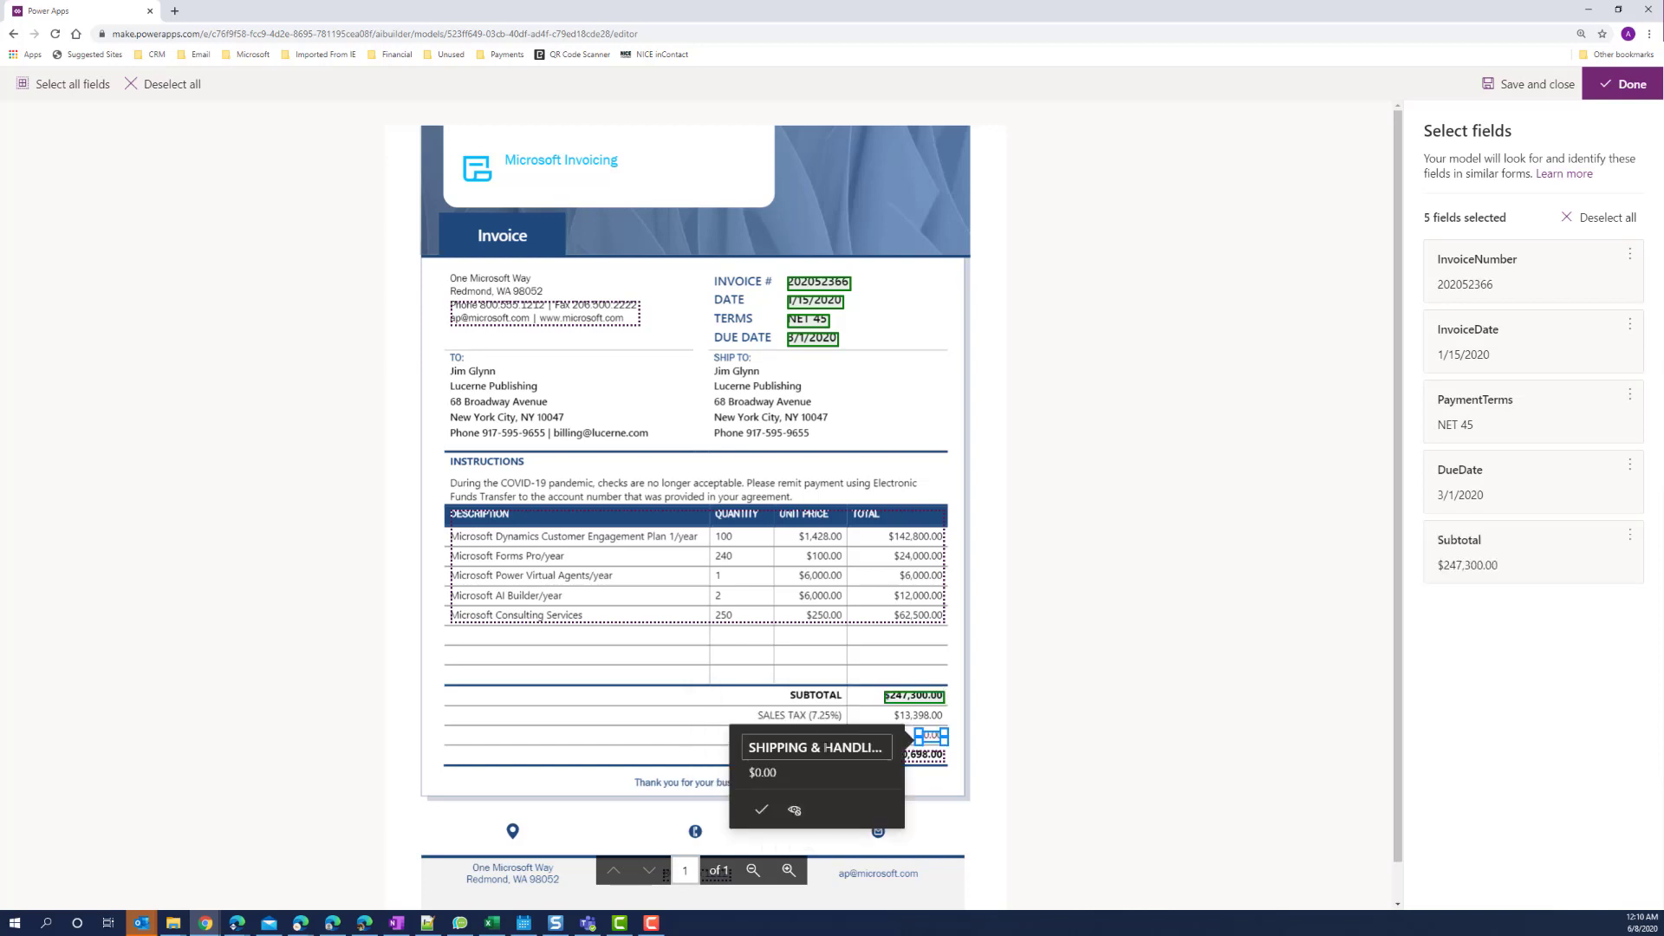
pyautogui.tripleClick(822, 747)
pyautogui.write('Shipping')
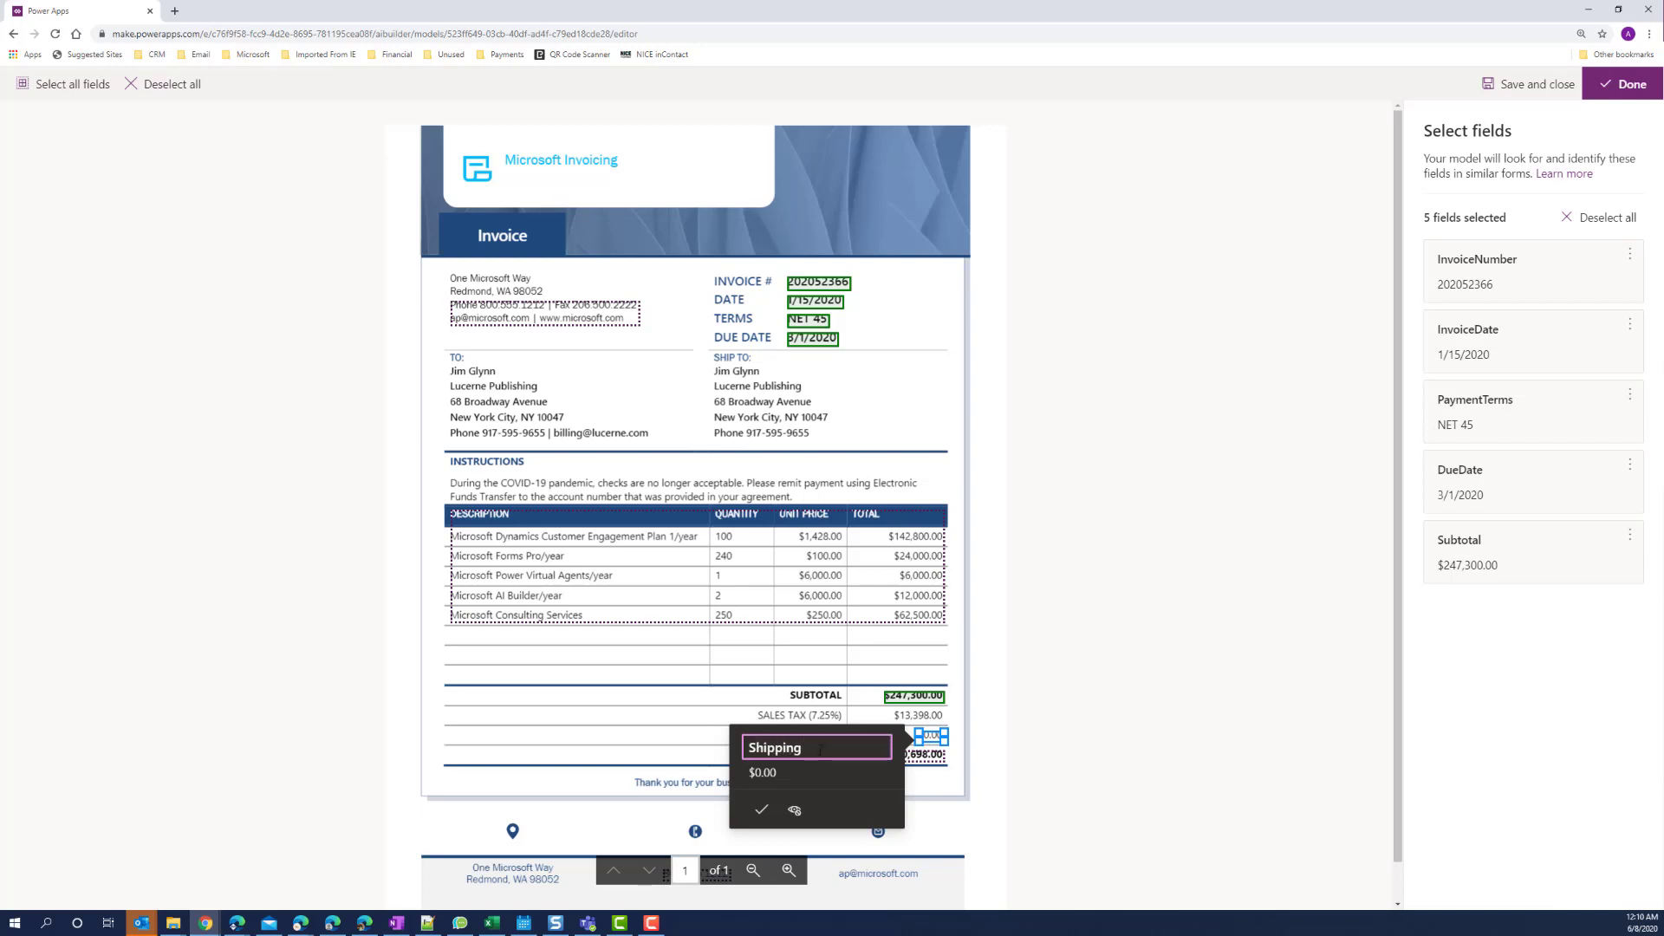
pyautogui.click(761, 810)
# Tag the total due and sales tax amounts as GrandTotal and SalesTax.
pyautogui.click(910, 762)
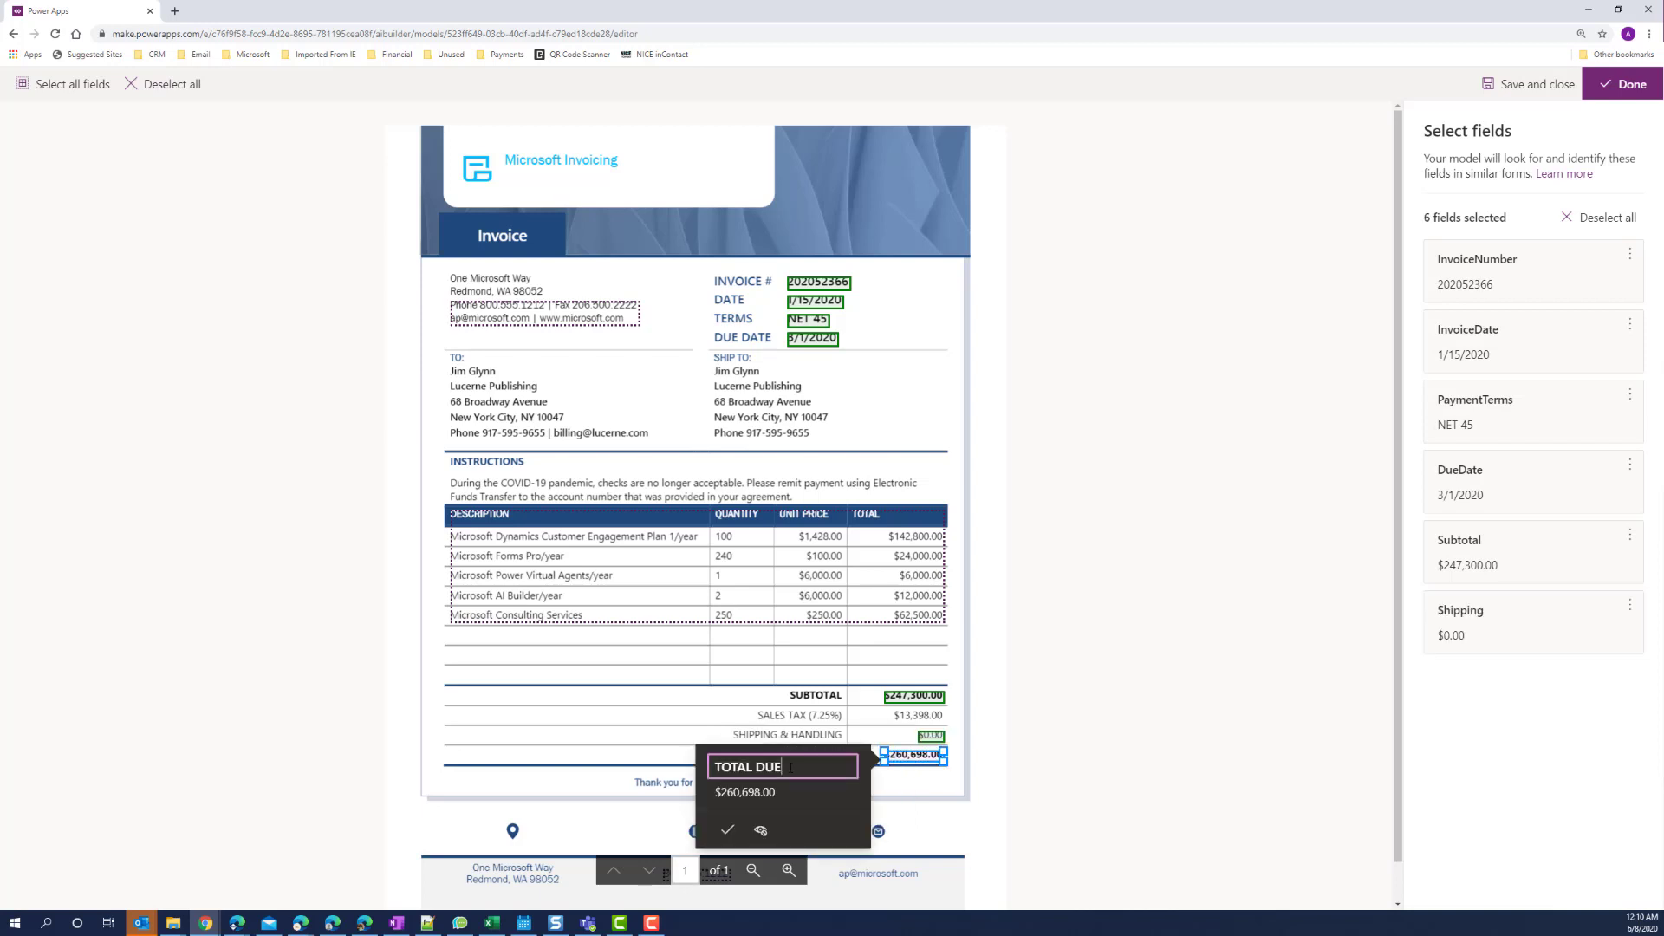
pyautogui.tripleClick(790, 768)
pyautogui.write('GrandTotal')
pyautogui.click(728, 830)
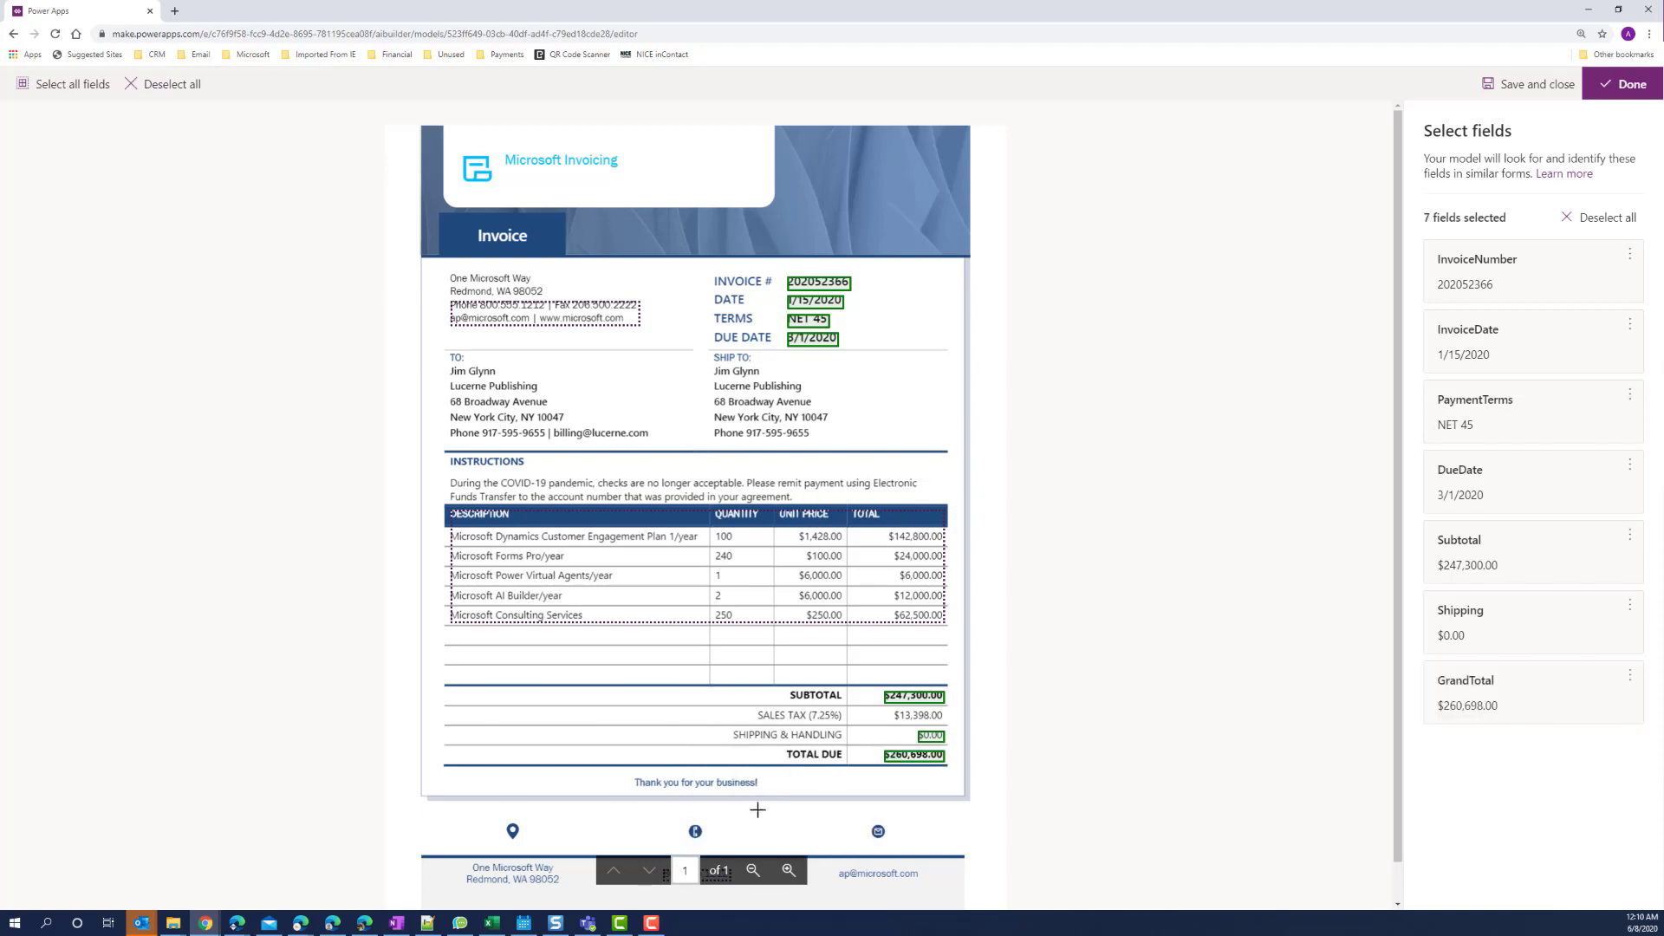
pyautogui.click(917, 716)
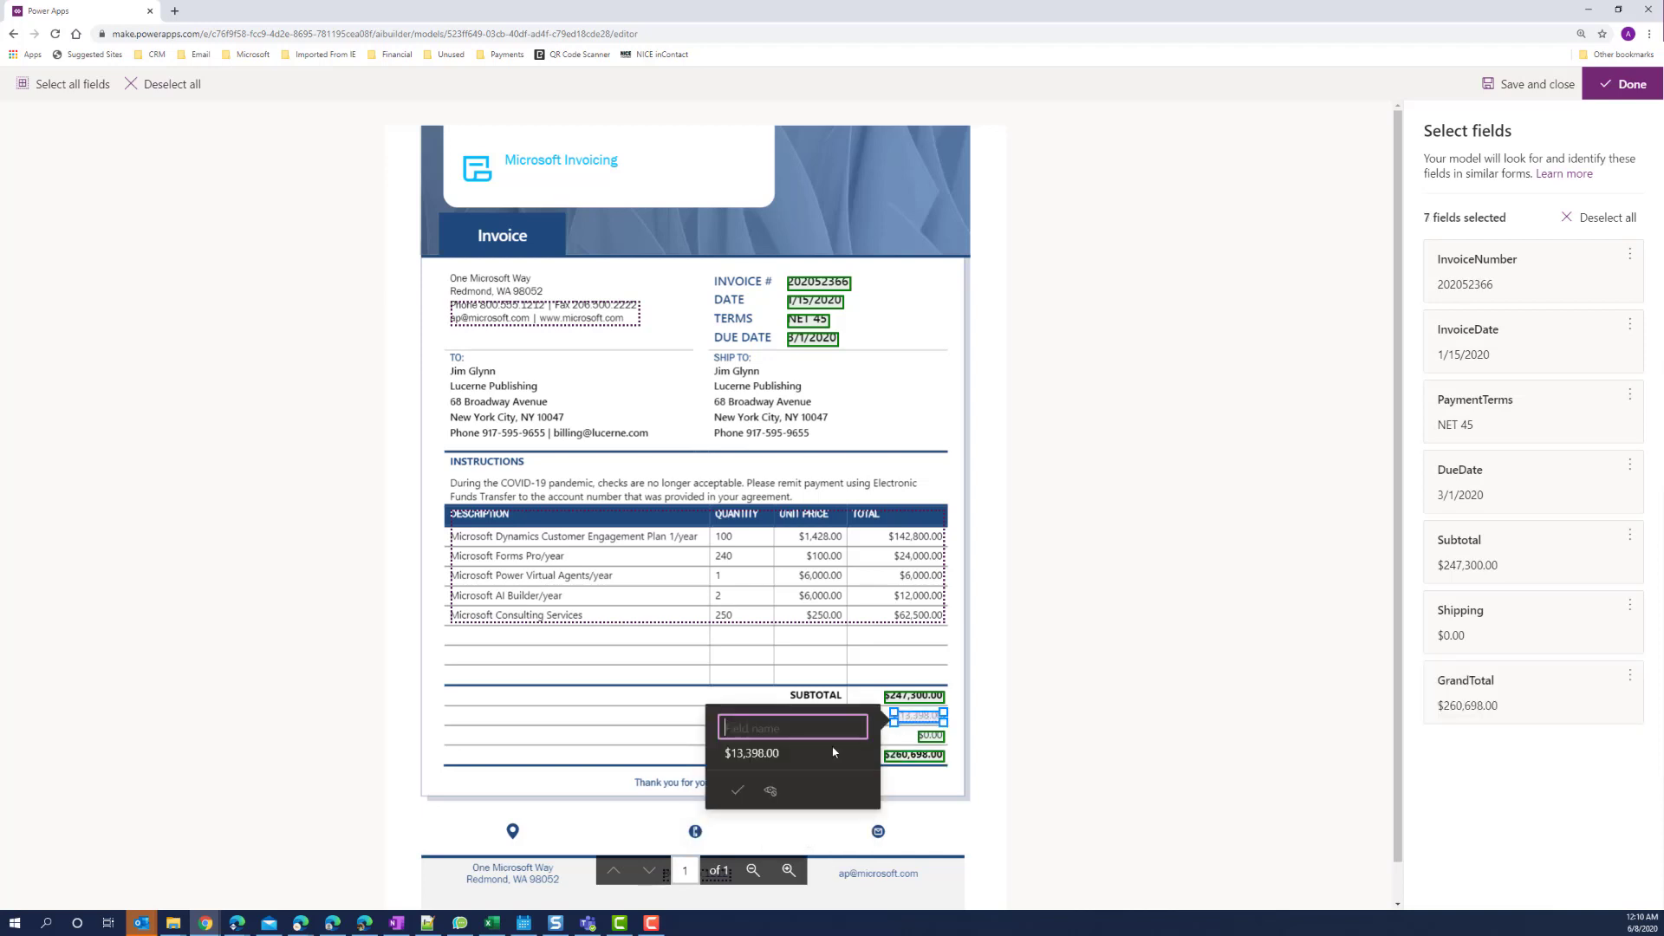
pyautogui.write('SalesTax')
pyautogui.click(737, 791)
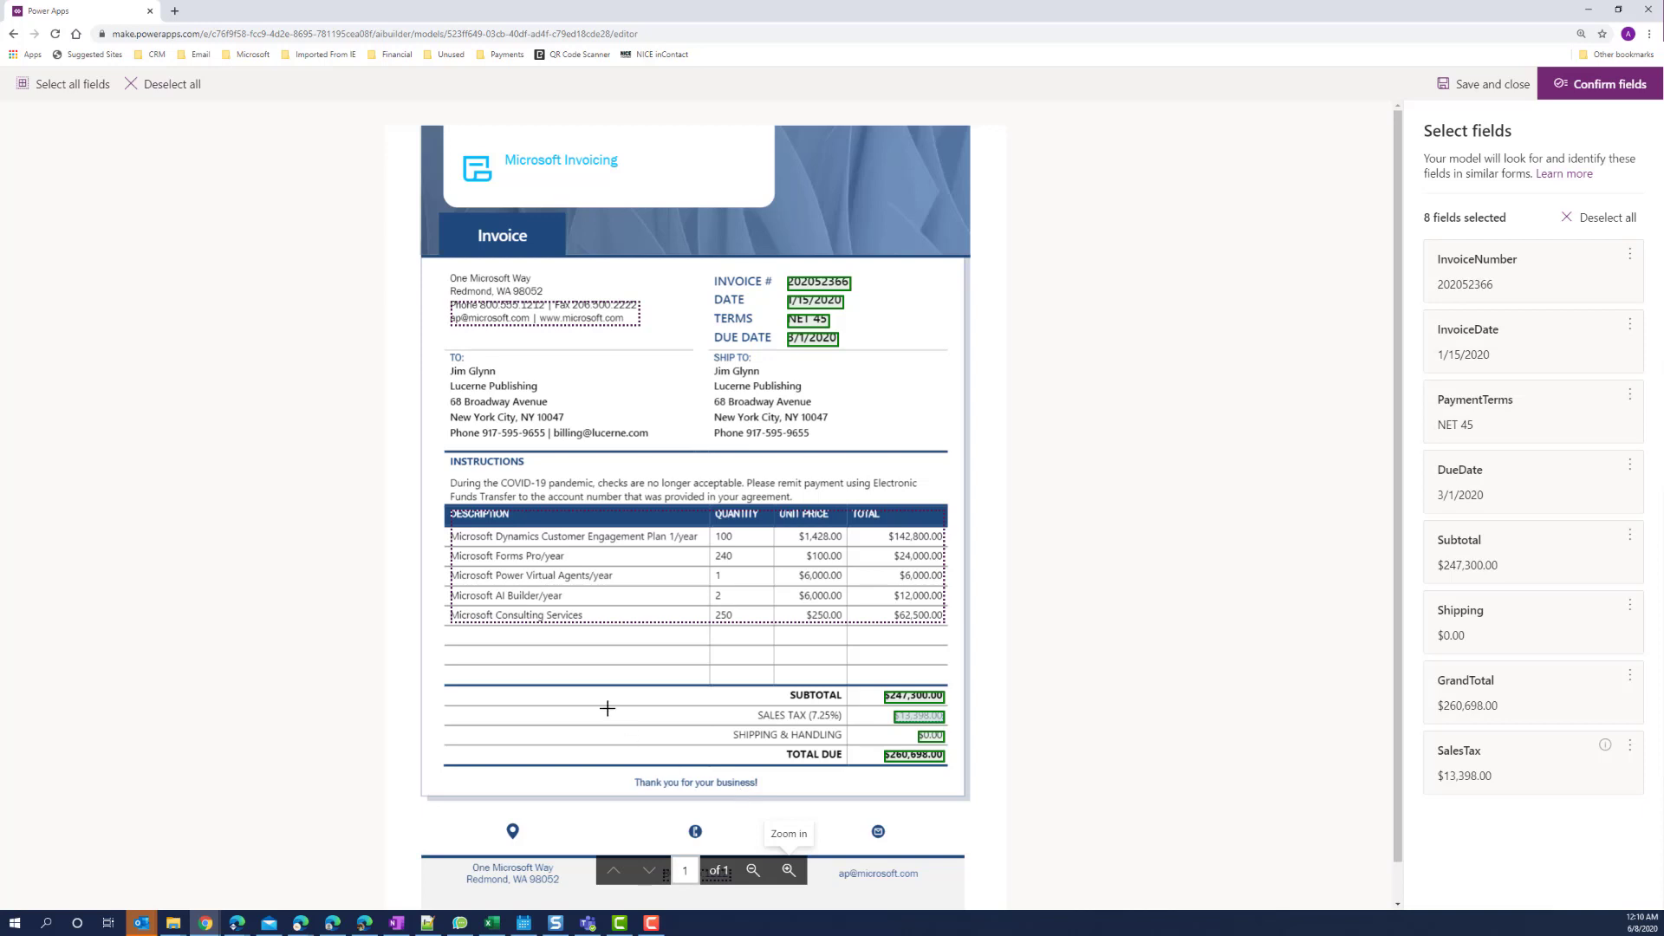
# Add the line-items table and tag the bill-to name and company as BillToName and BillToCompany.
pyautogui.click(641, 607)
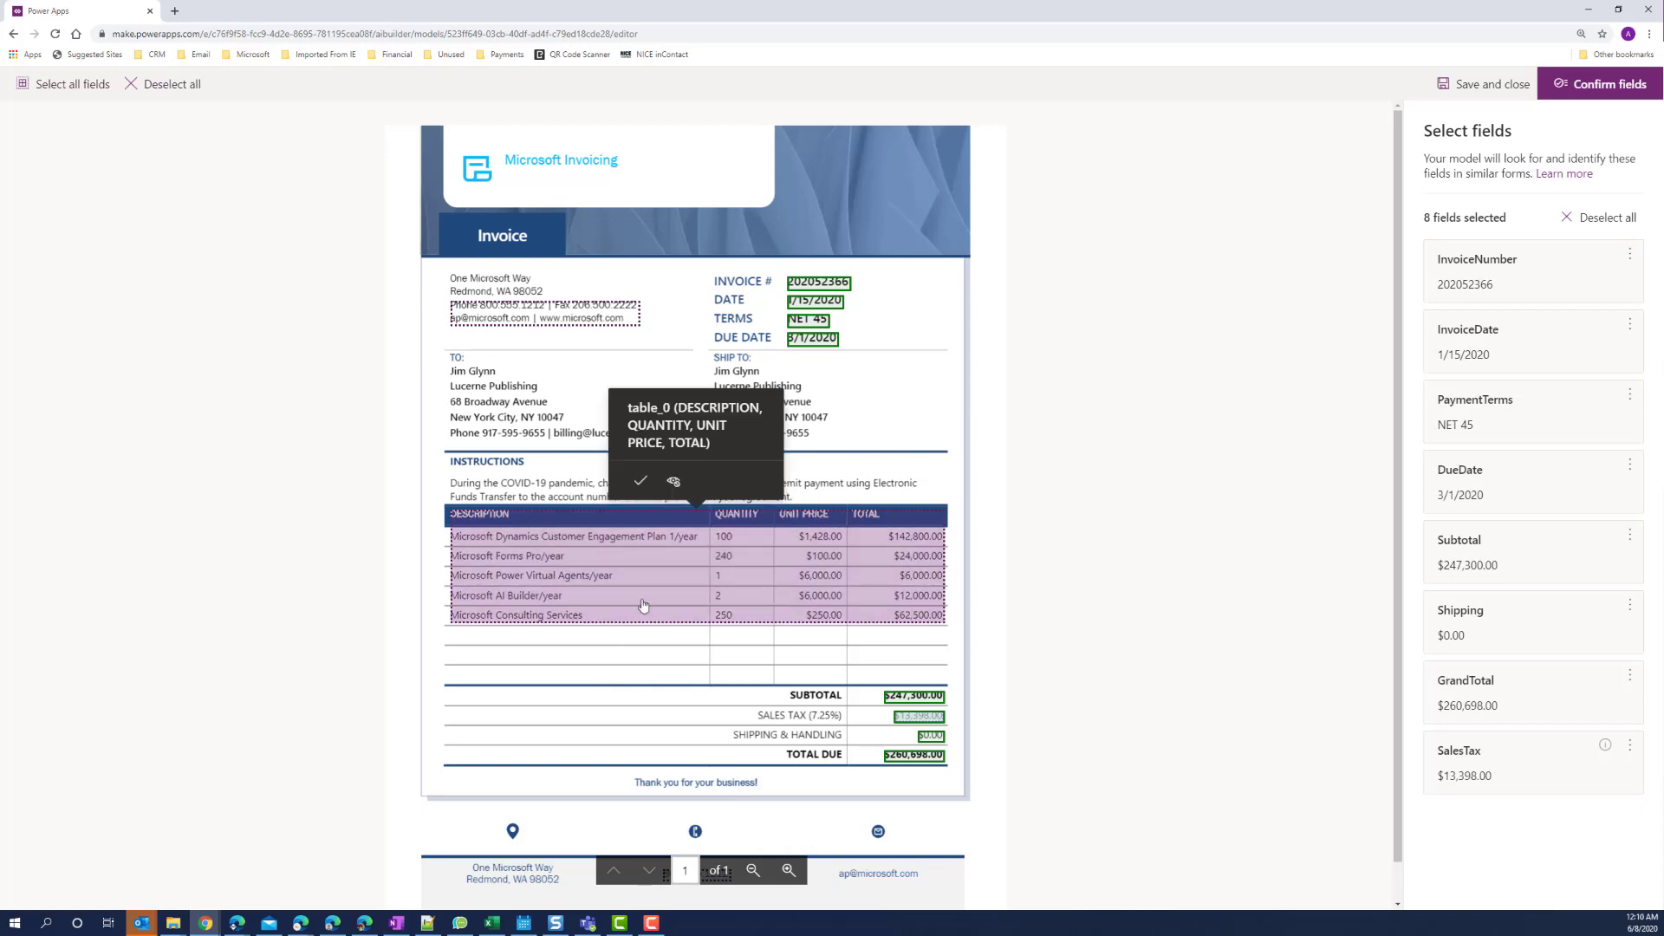
pyautogui.click(641, 482)
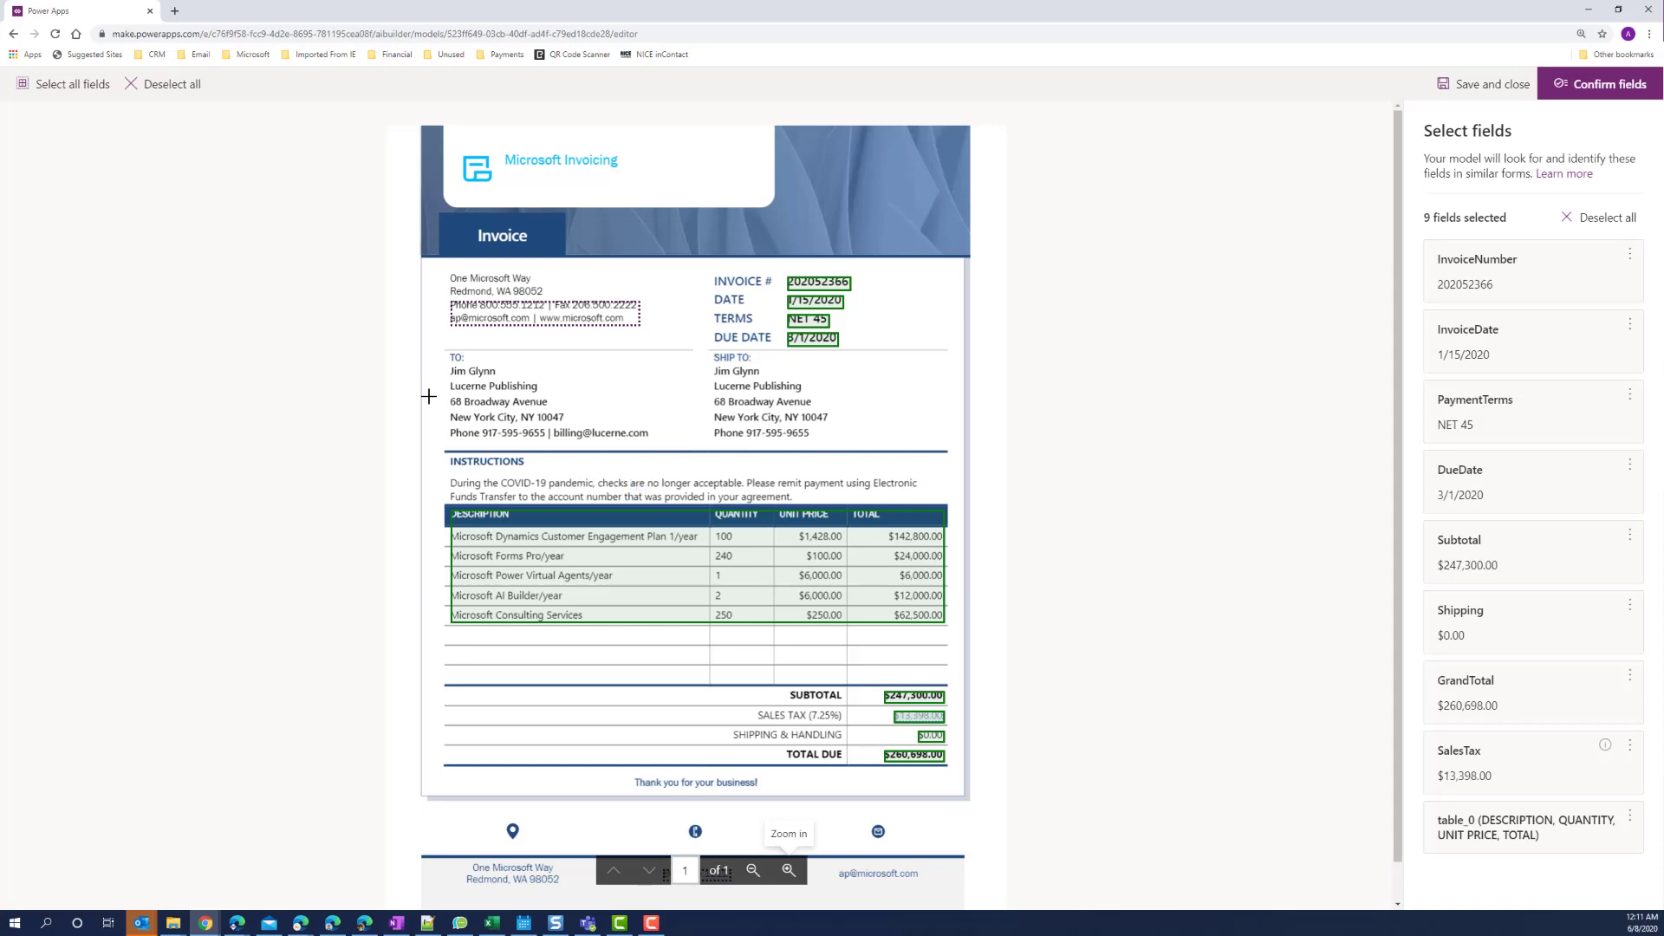
pyautogui.moveTo(449, 366); pyautogui.dragTo(497, 371)
pyautogui.write('BillToName')
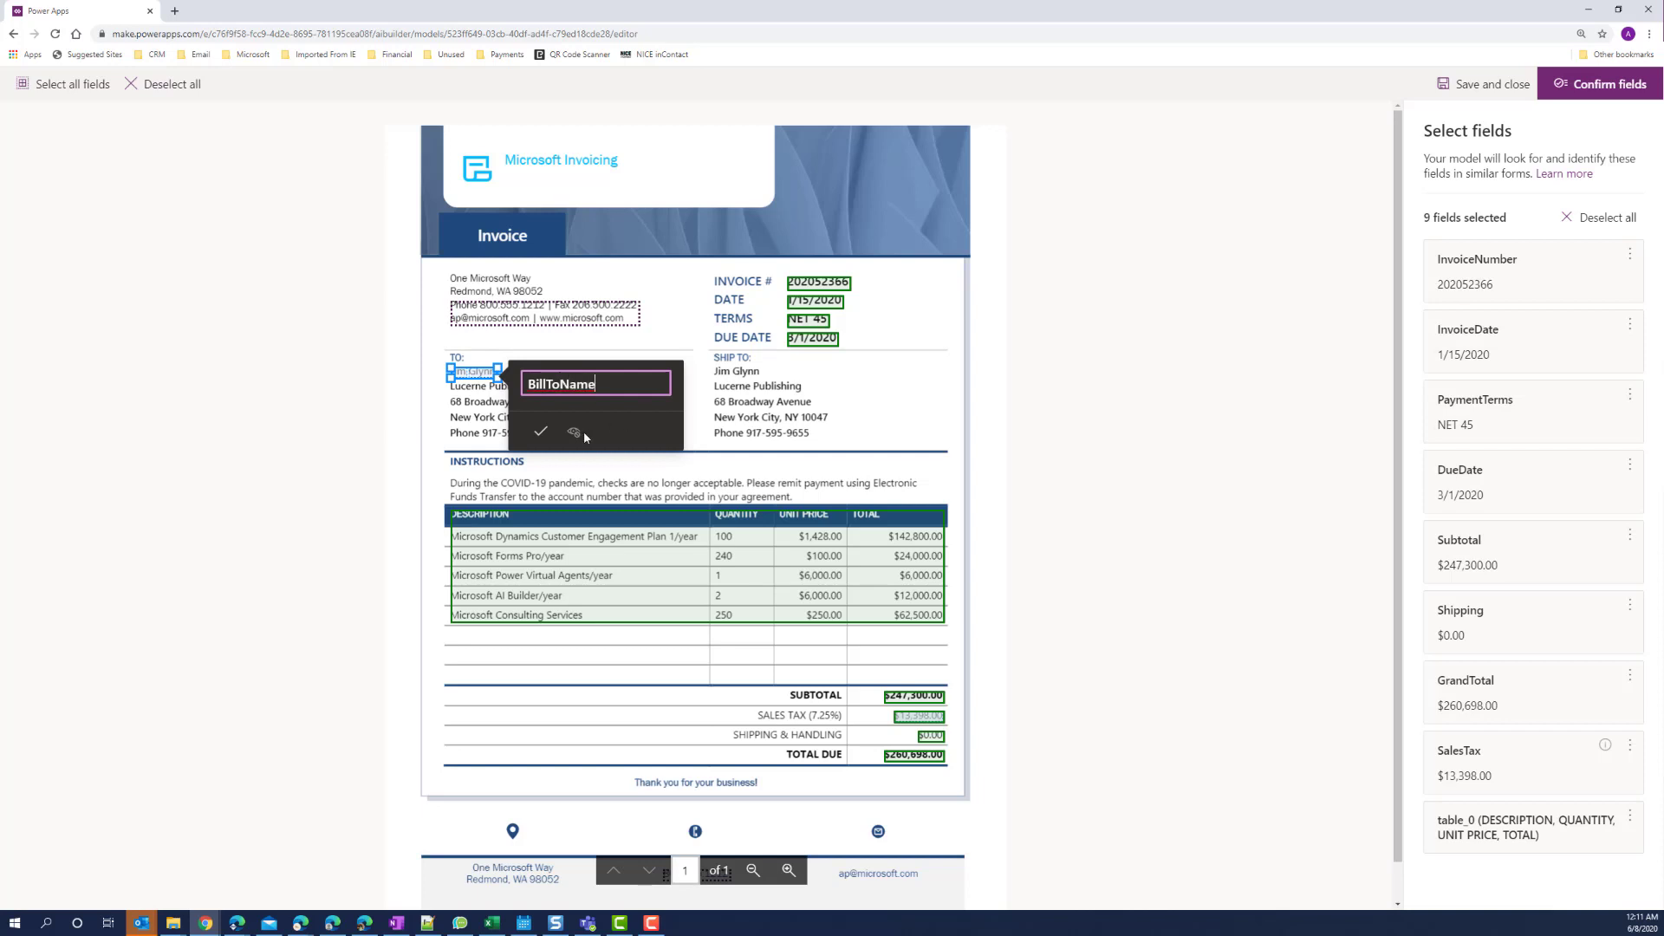
pyautogui.click(540, 431)
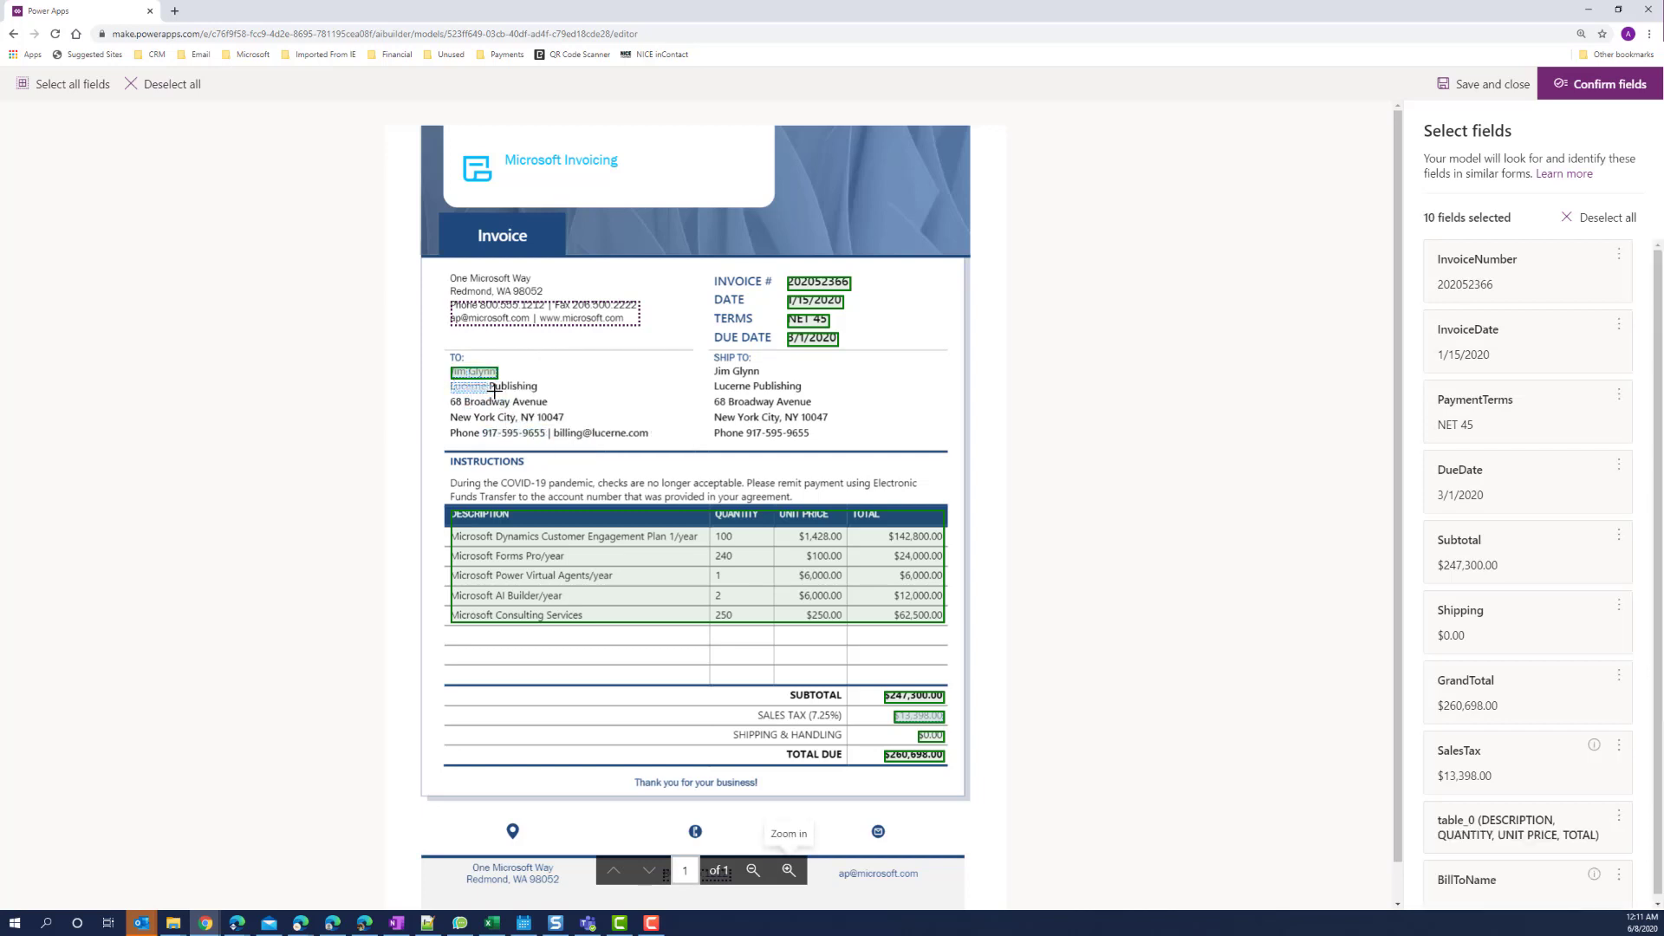
pyautogui.moveTo(494, 391); pyautogui.dragTo(521, 391)
pyautogui.write('Bil')
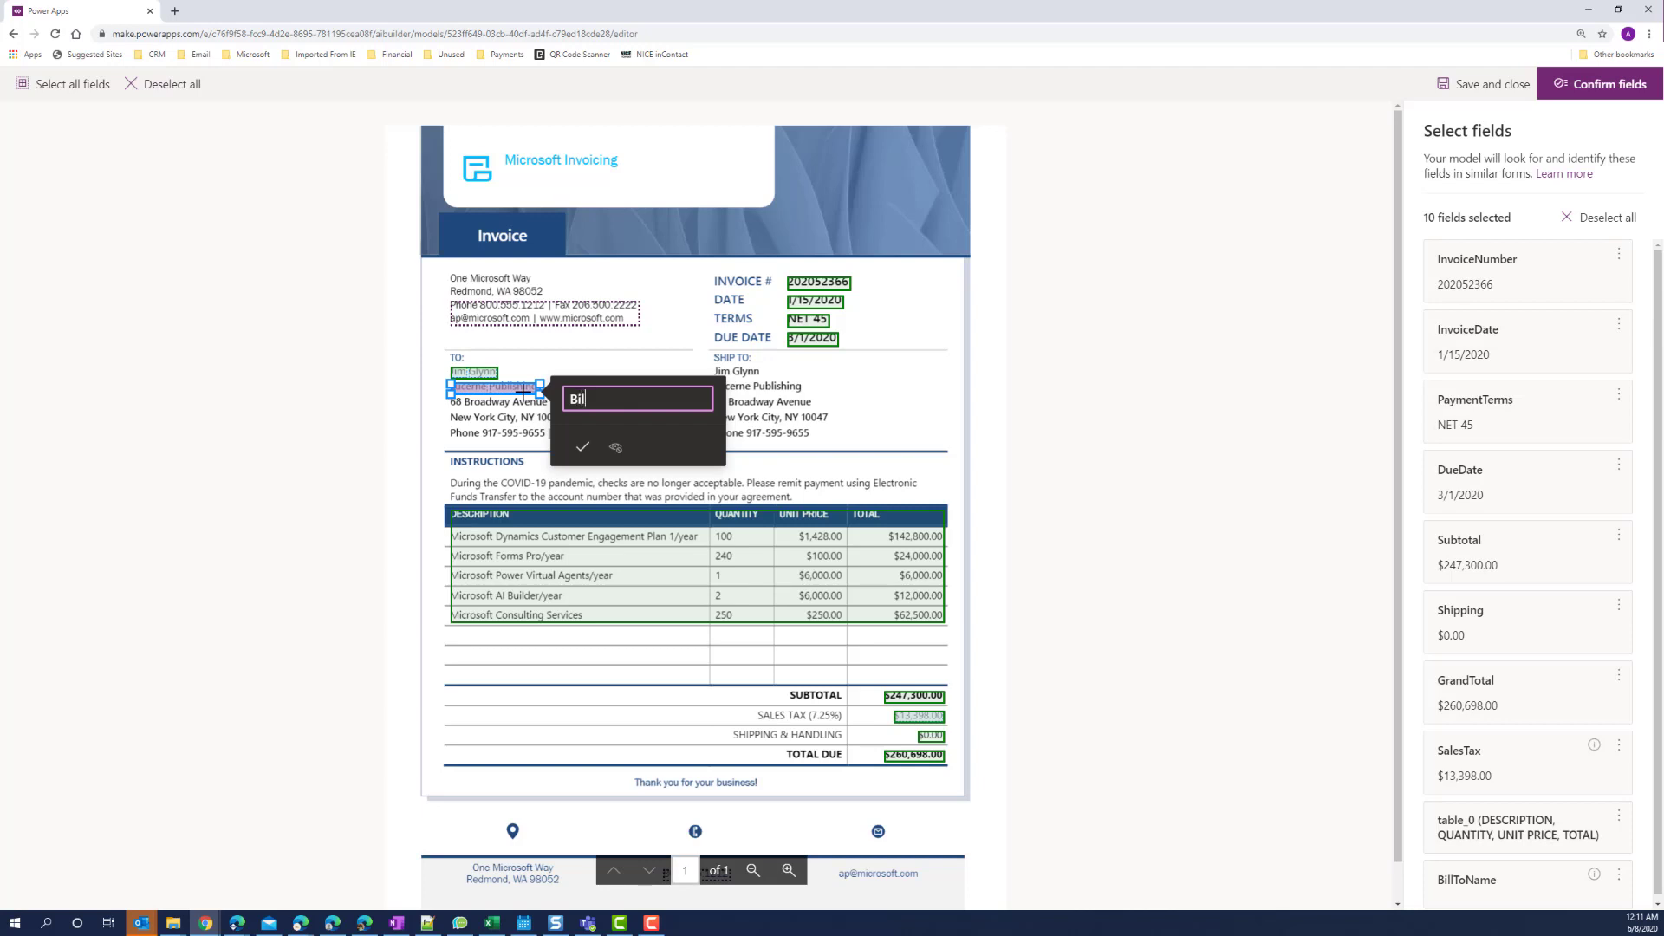
pyautogui.write('lToCompany')
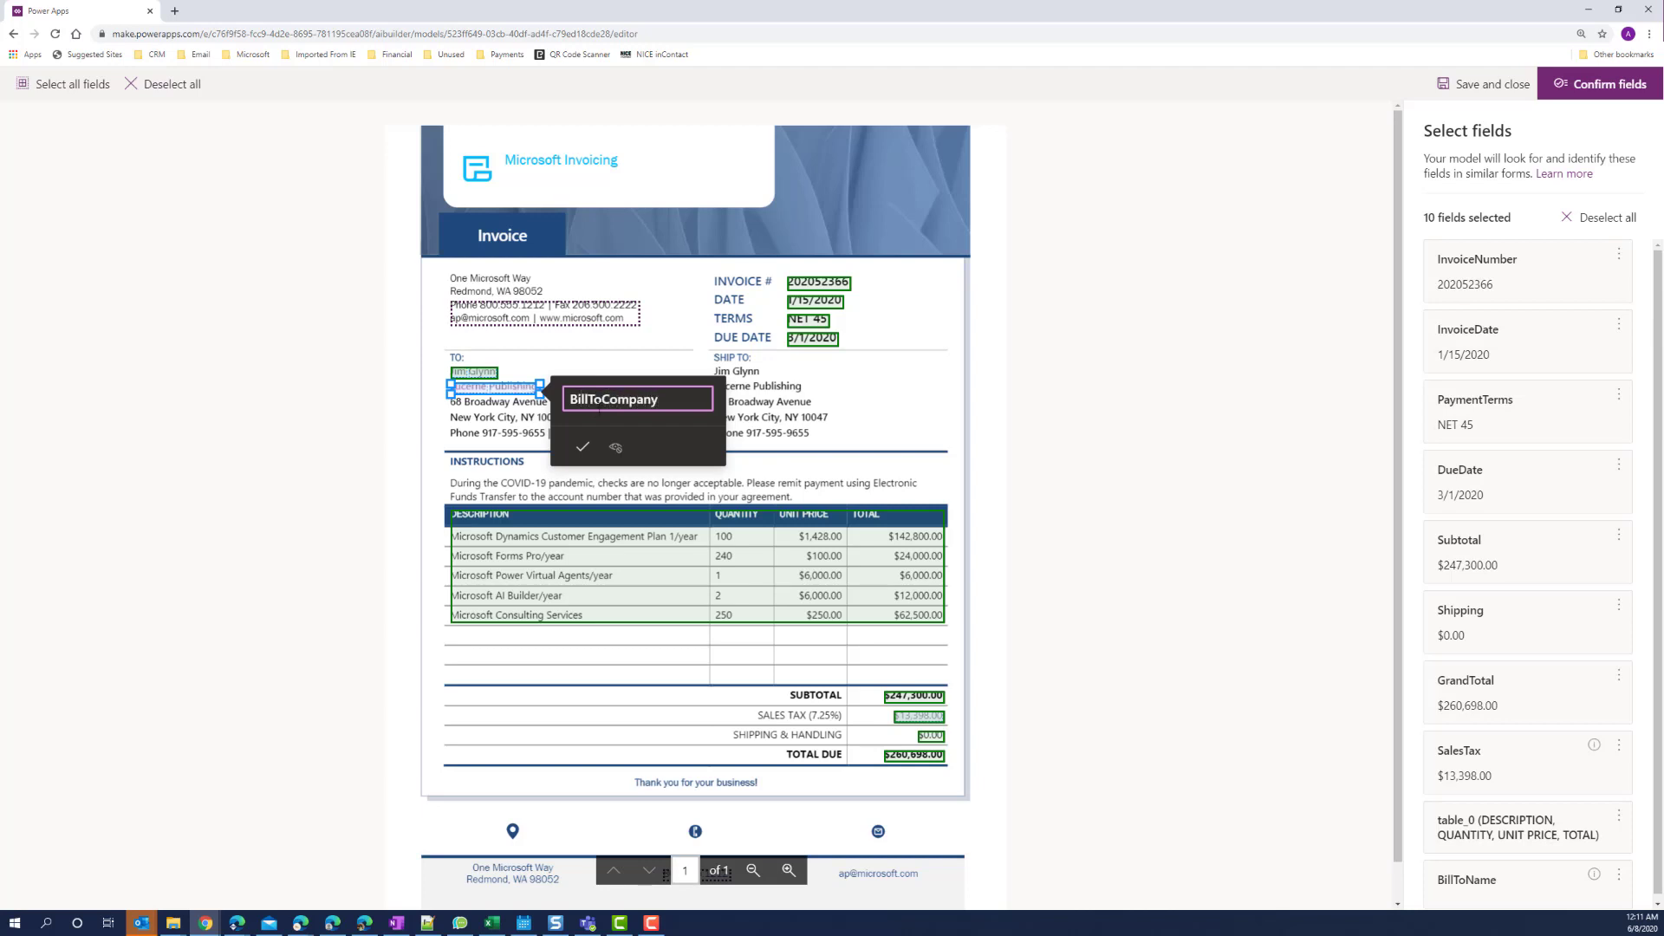
pyautogui.click(582, 447)
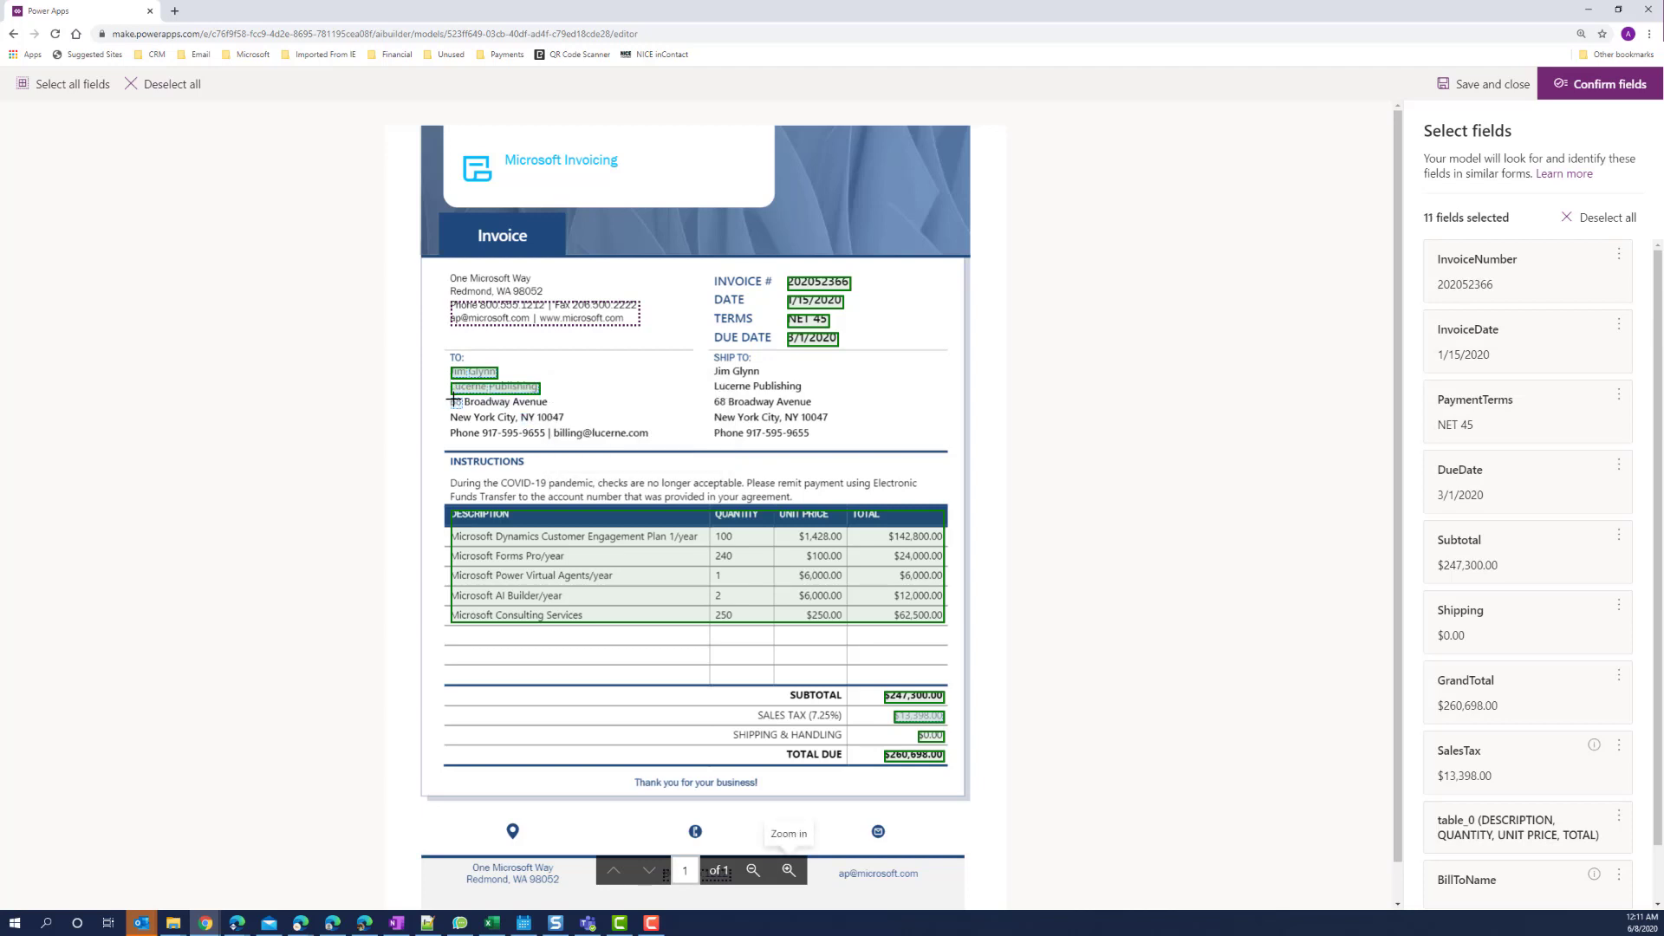
# Tag the bill-to street and city/state/zip lines as BillToAddress and BillToCityStateZip.
pyautogui.moveTo(450, 397); pyautogui.dragTo(548, 407)
pyautogui.write('B')
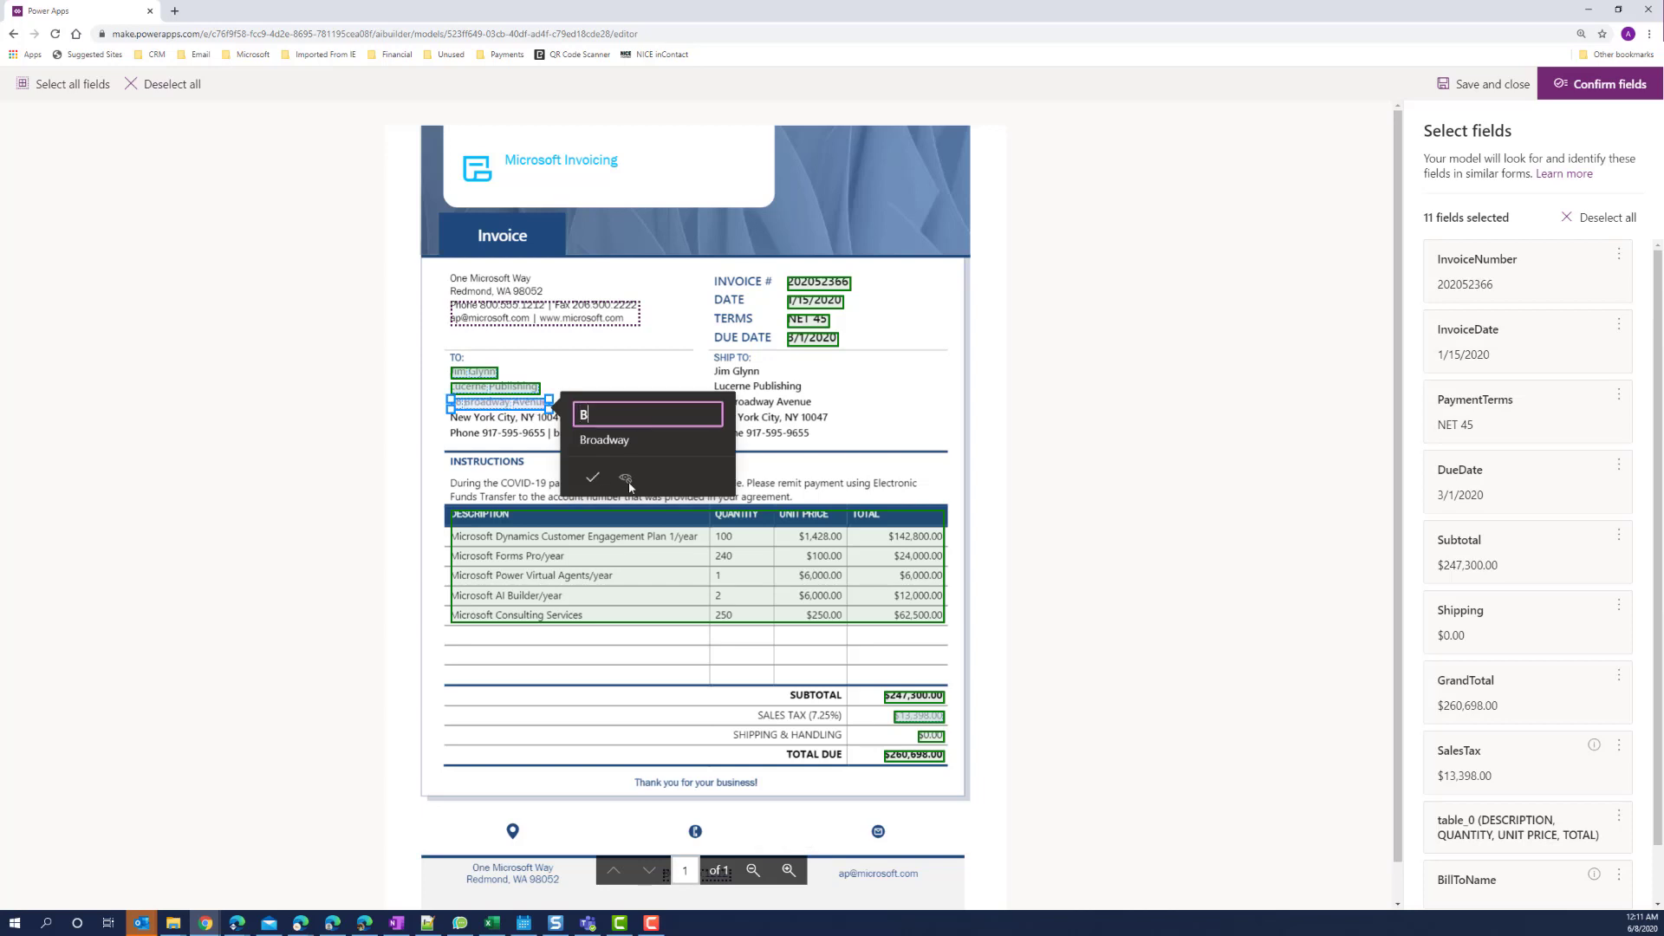
pyautogui.write('illToAddress')
pyautogui.click(593, 478)
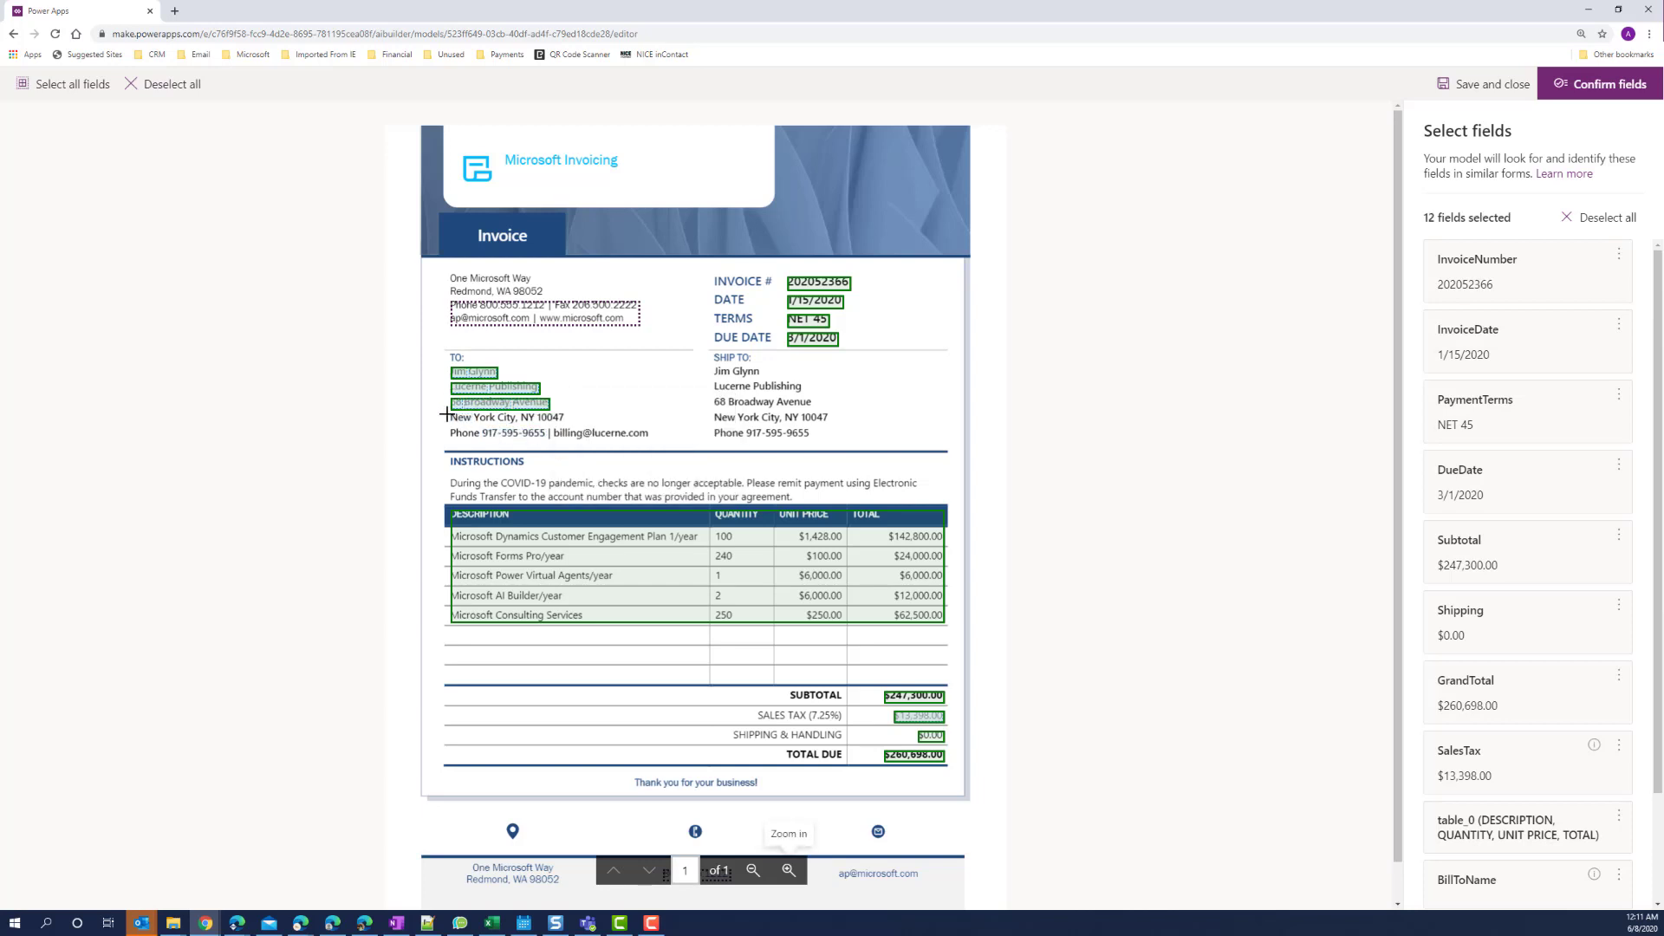
pyautogui.moveTo(446, 415); pyautogui.dragTo(564, 417)
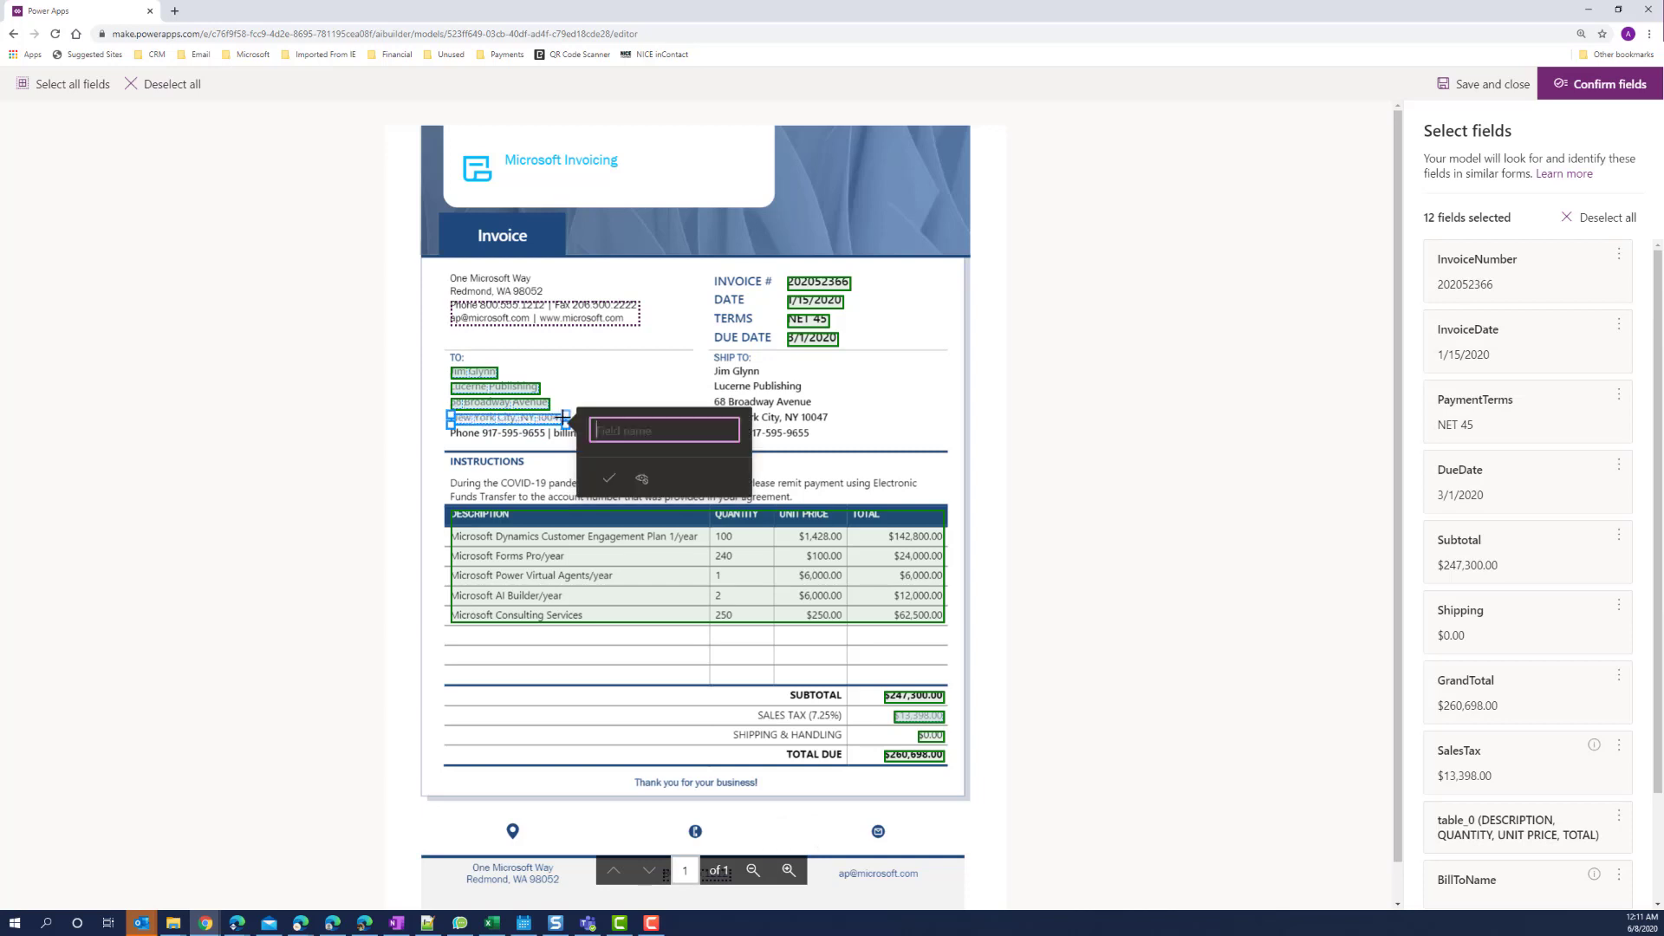
pyautogui.write('BillToCityStateZip')
pyautogui.click(610, 478)
# Tag the bill-to phone number and email address as BillToPhone and BillToEmail.
pyautogui.click(508, 432)
pyautogui.write('Bi')
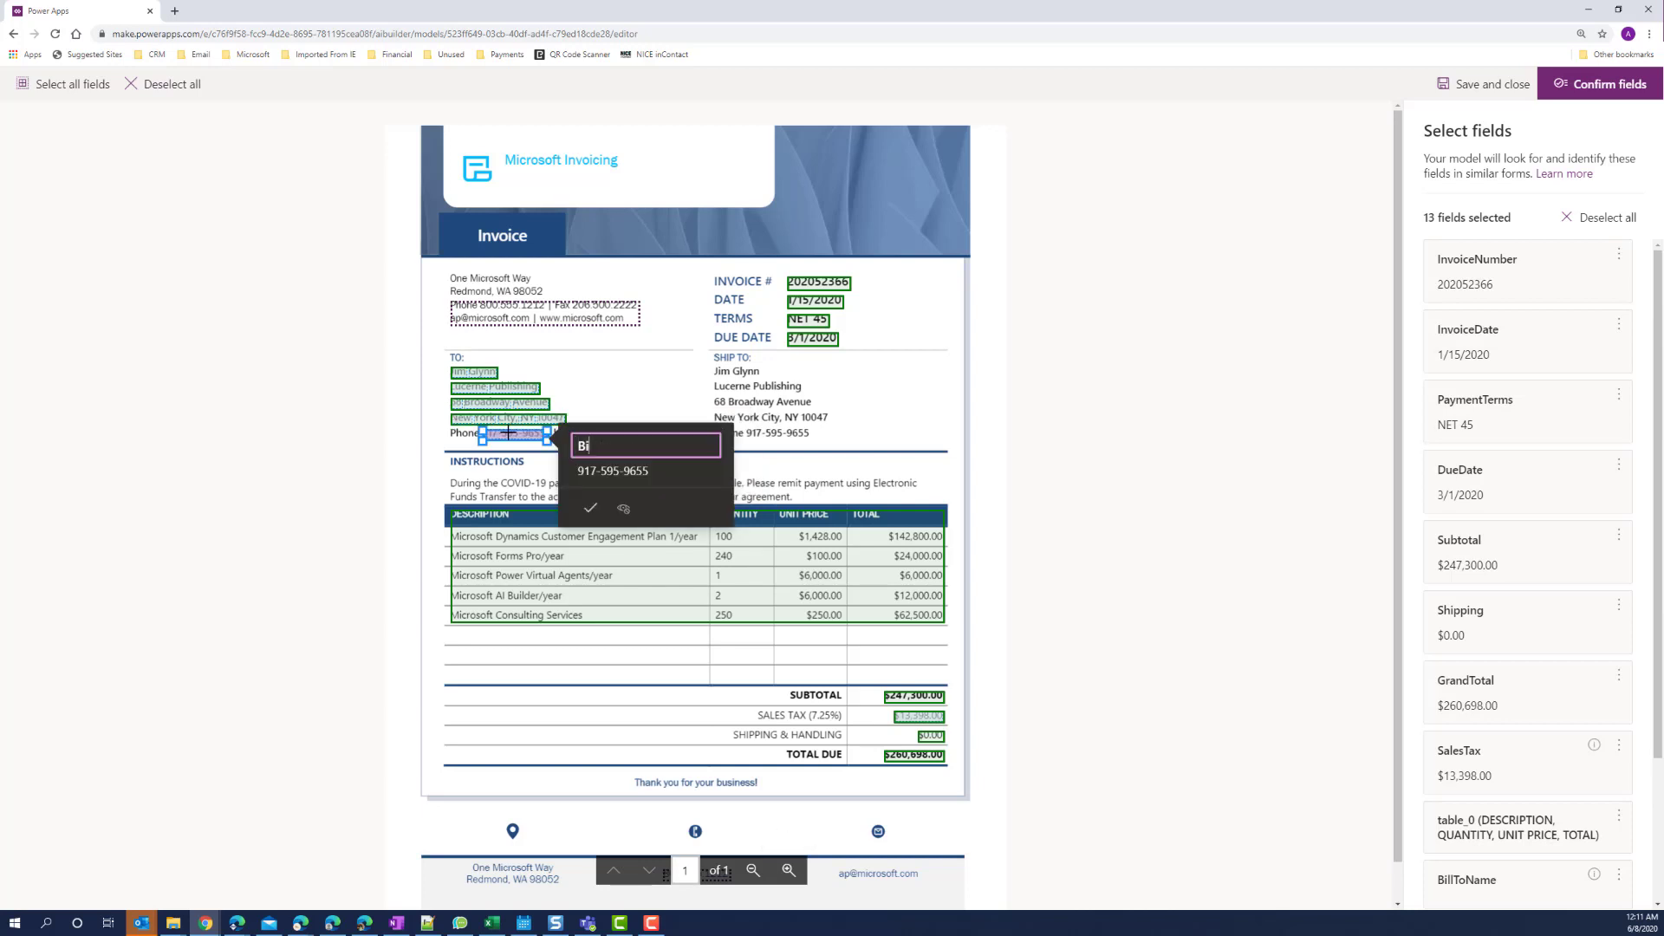
pyautogui.write('llToPhone')
pyautogui.click(591, 513)
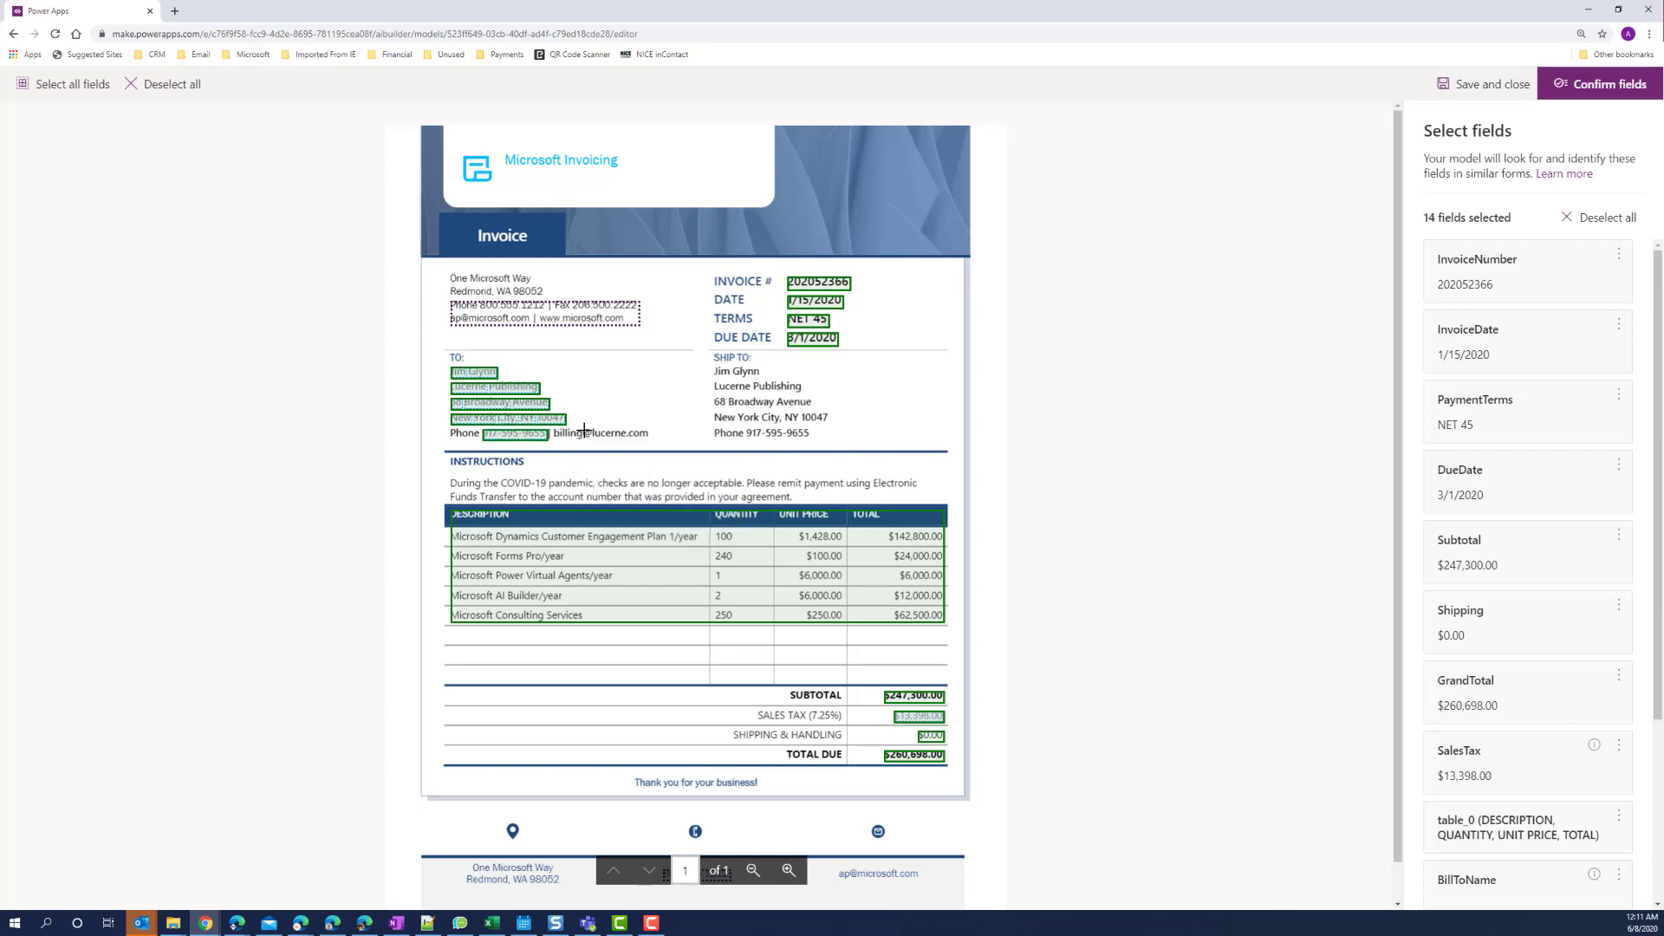
pyautogui.click(597, 438)
pyautogui.write('BillToEmail')
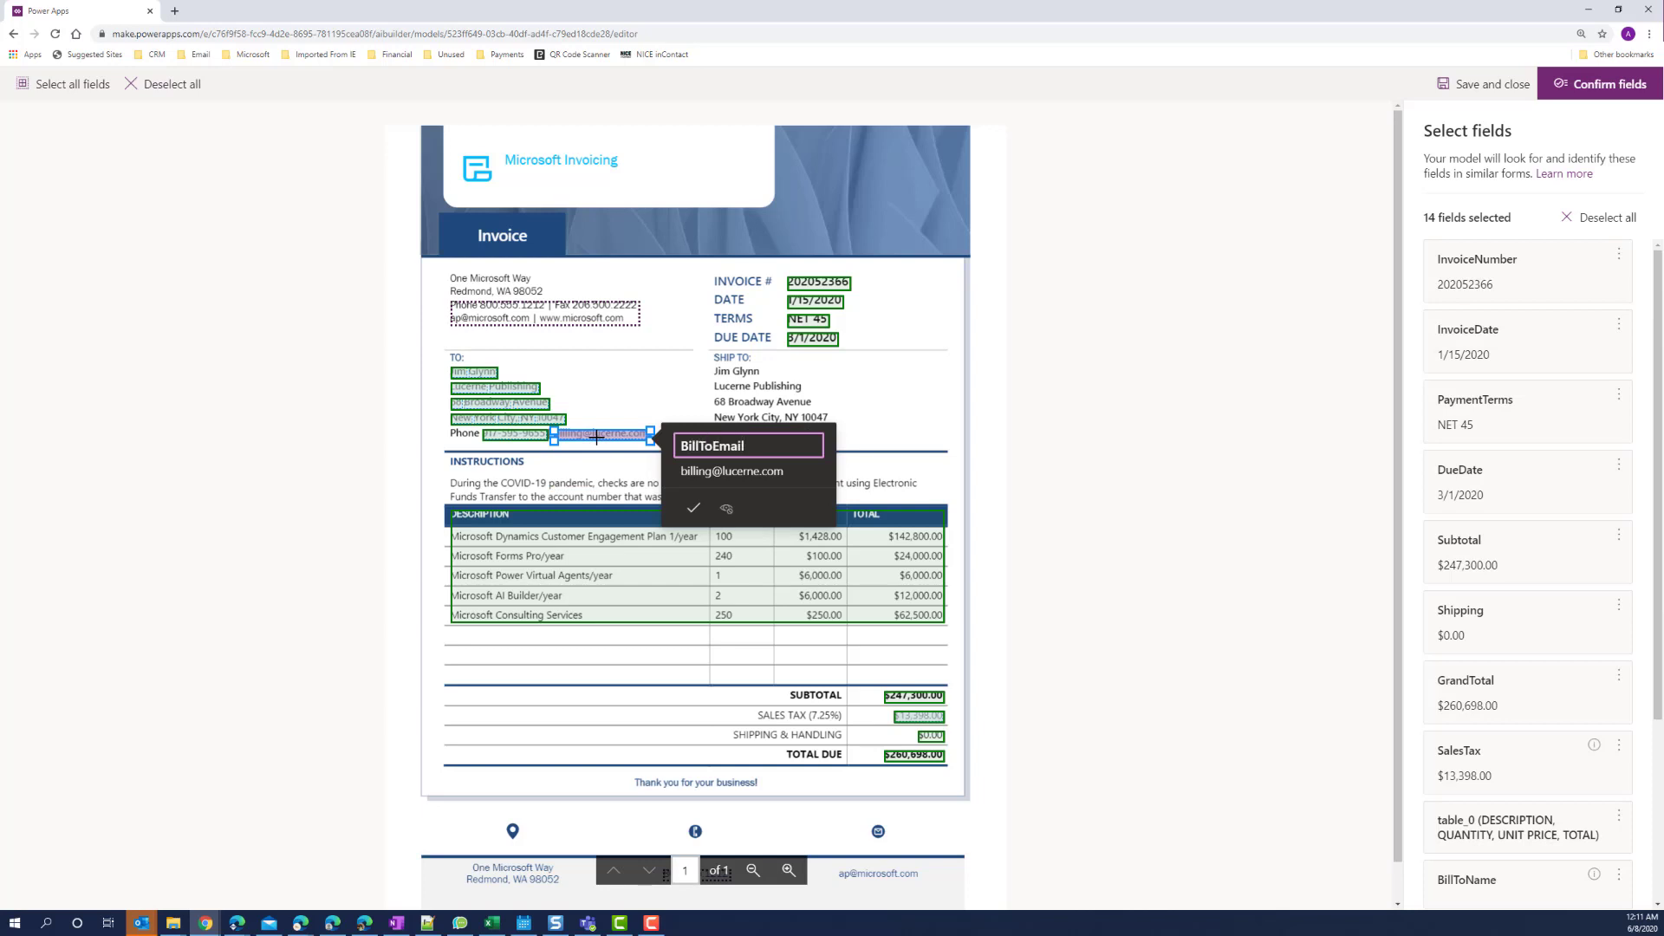
pyautogui.click(697, 517)
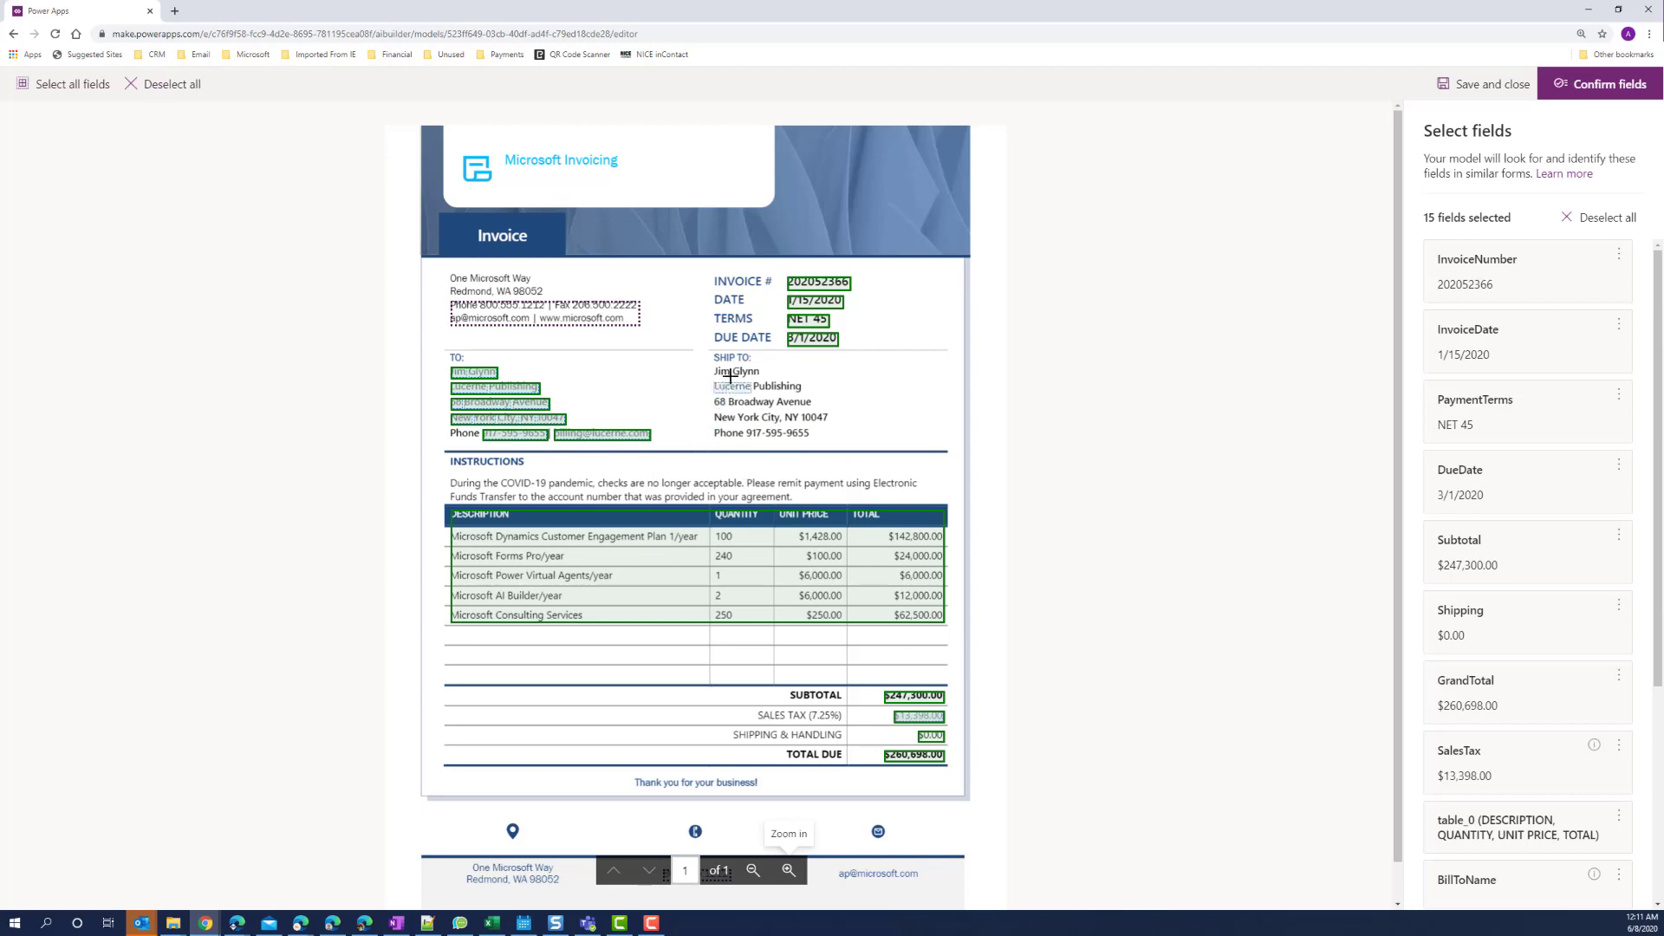
# Tag the ship-to name and company as ShipToName and ShipToCompany.
pyautogui.moveTo(714, 370); pyautogui.dragTo(761, 379)
pyautogui.write('ShipToName')
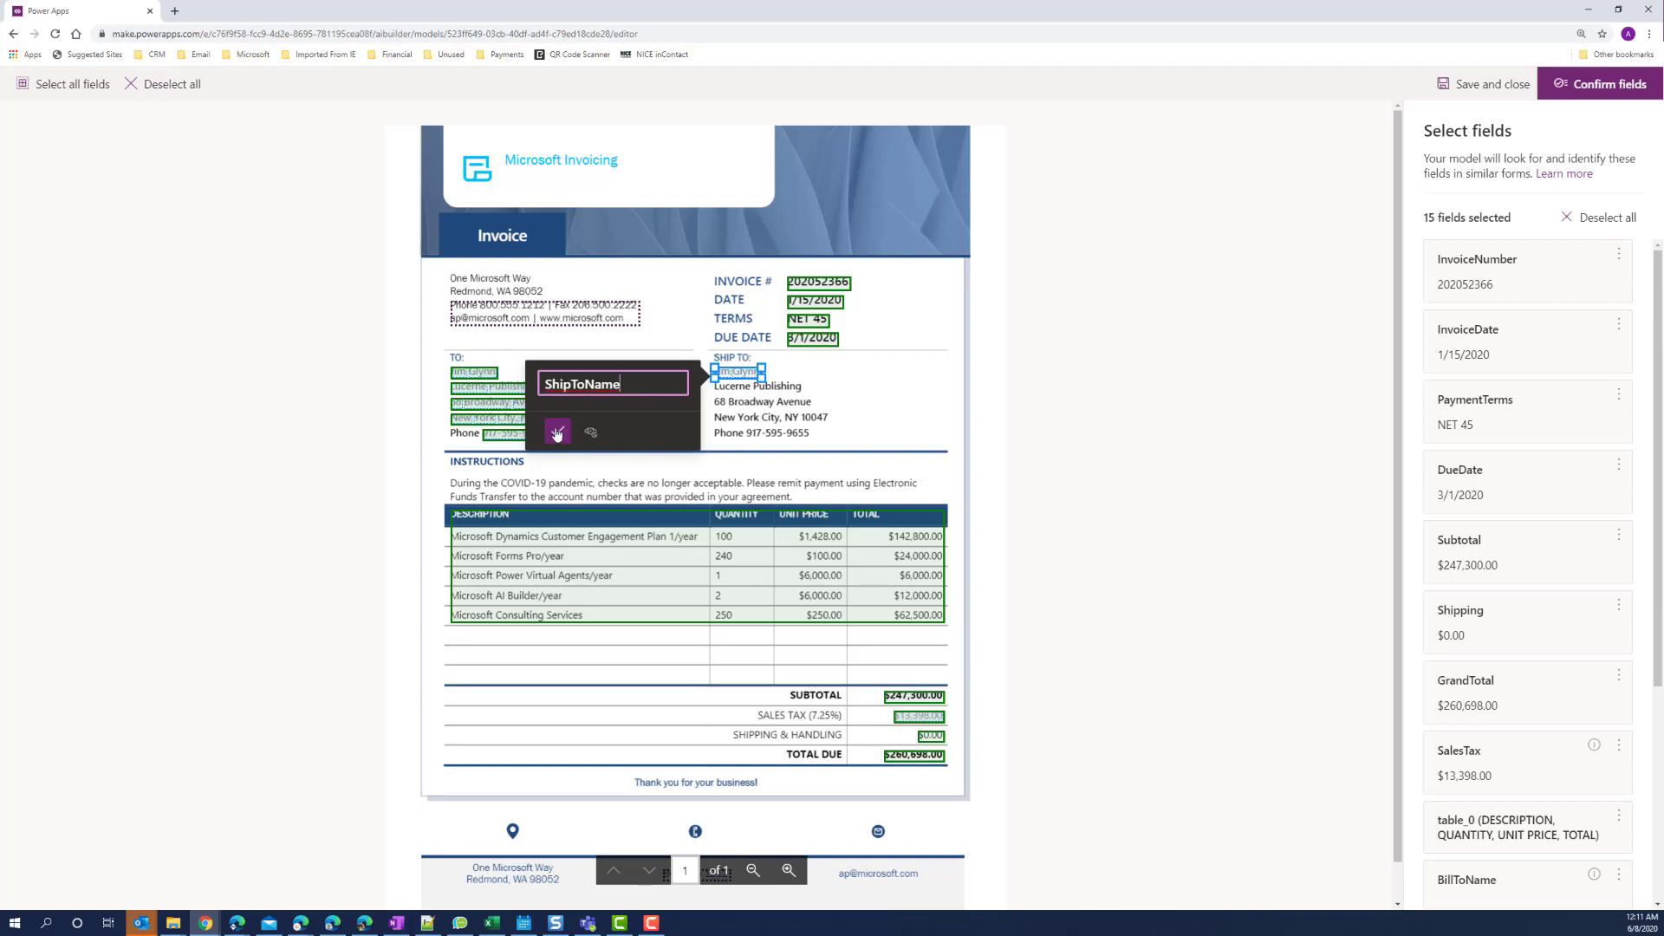
pyautogui.click(557, 431)
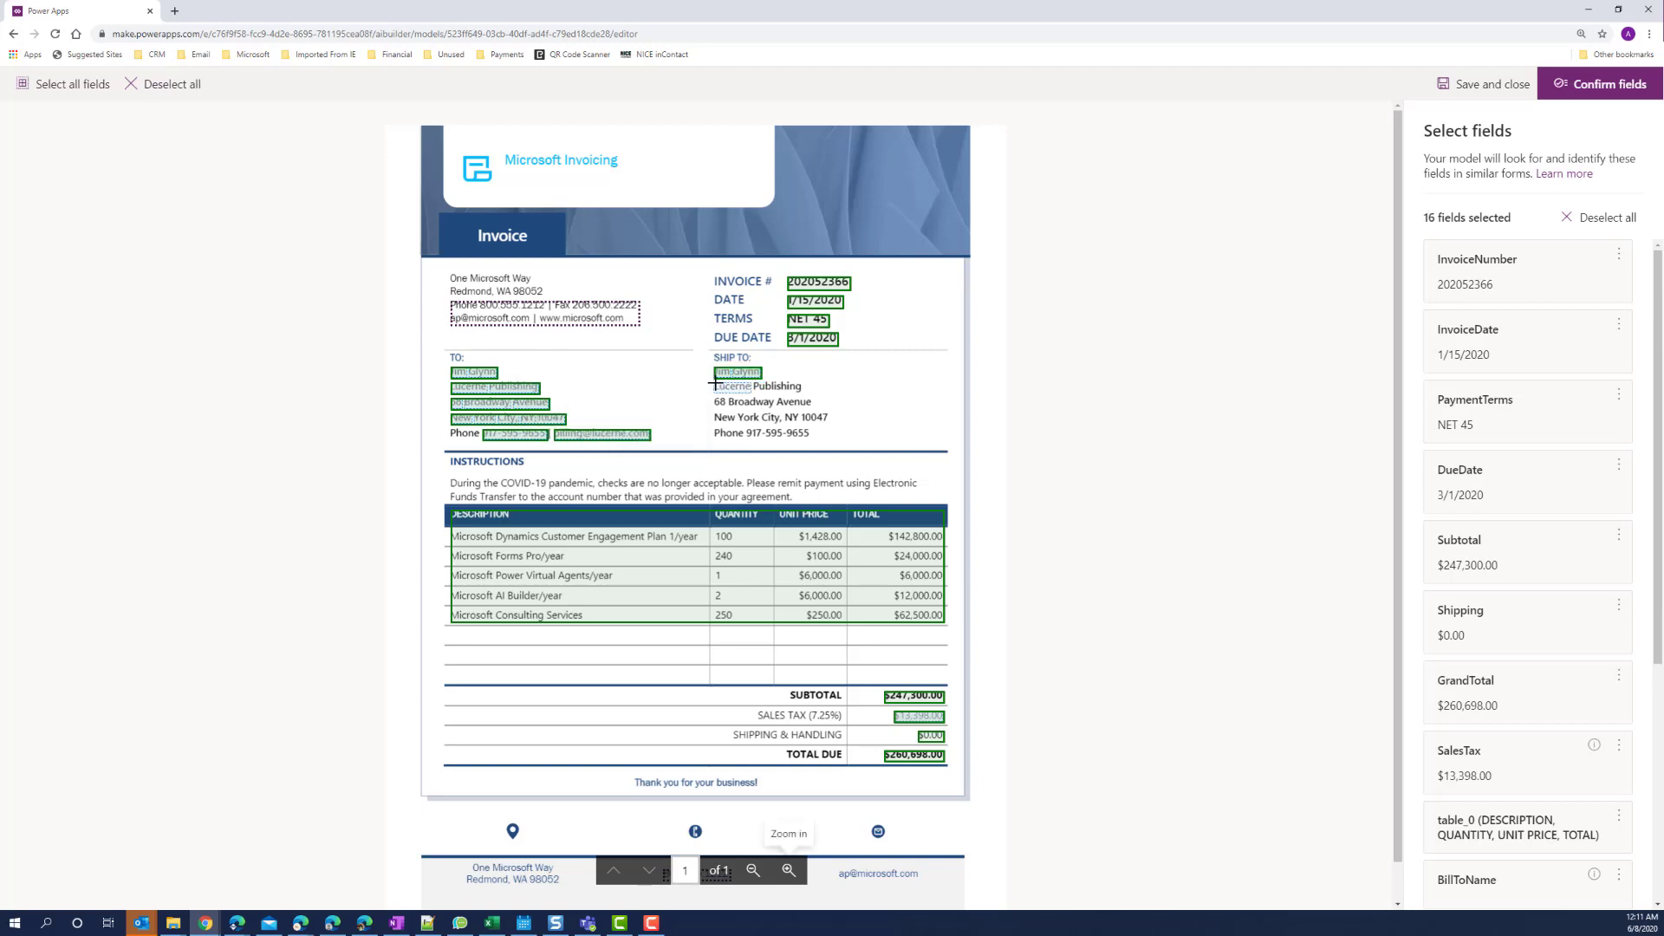
pyautogui.moveTo(719, 382); pyautogui.dragTo(811, 390)
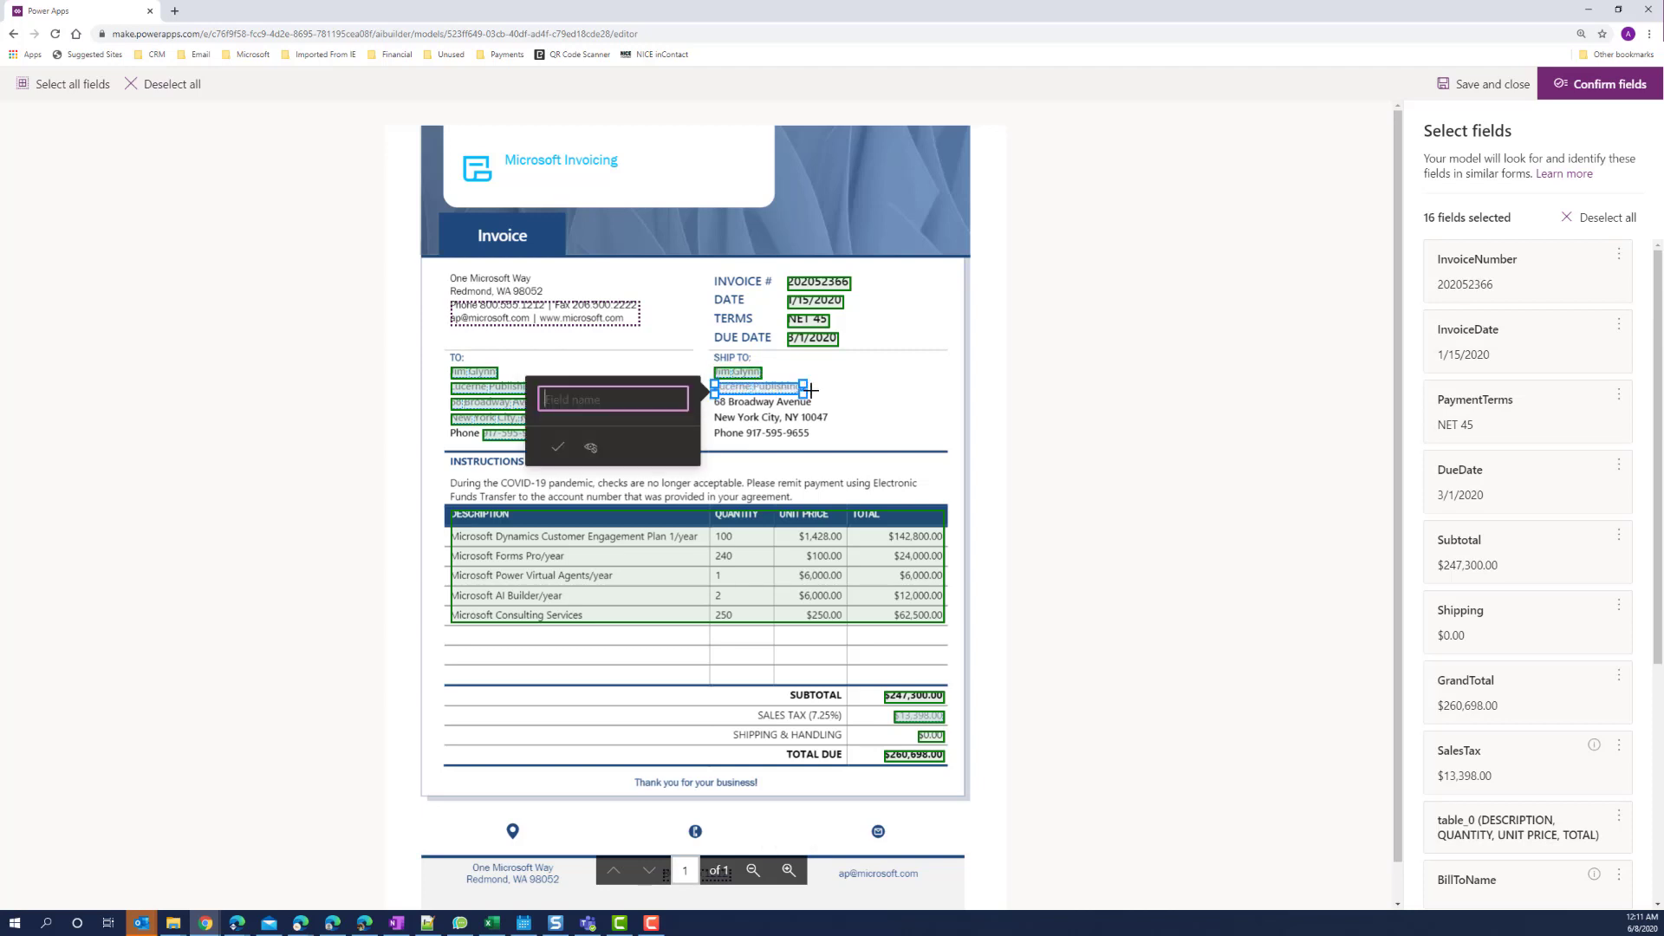
pyautogui.write('ShipToCompany')
pyautogui.click(557, 447)
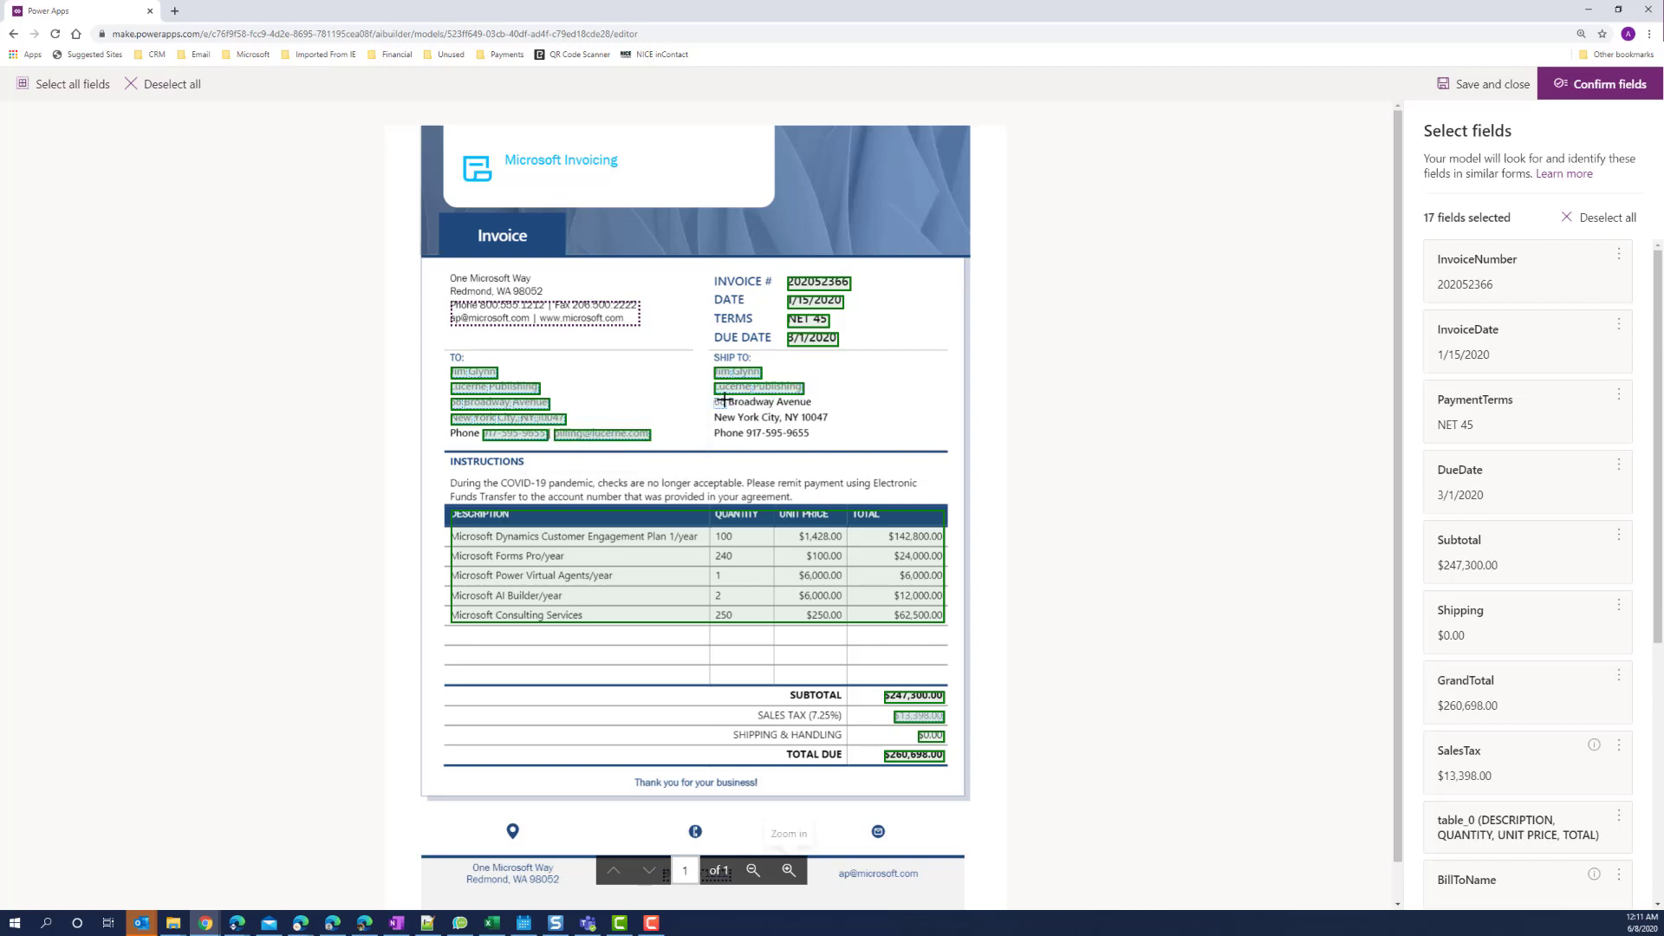
# Tag the full ship-to street and city/state/zip lines as ShipToAddress and ShipToCityStateZip.
pyautogui.moveTo(720, 399); pyautogui.dragTo(815, 406)
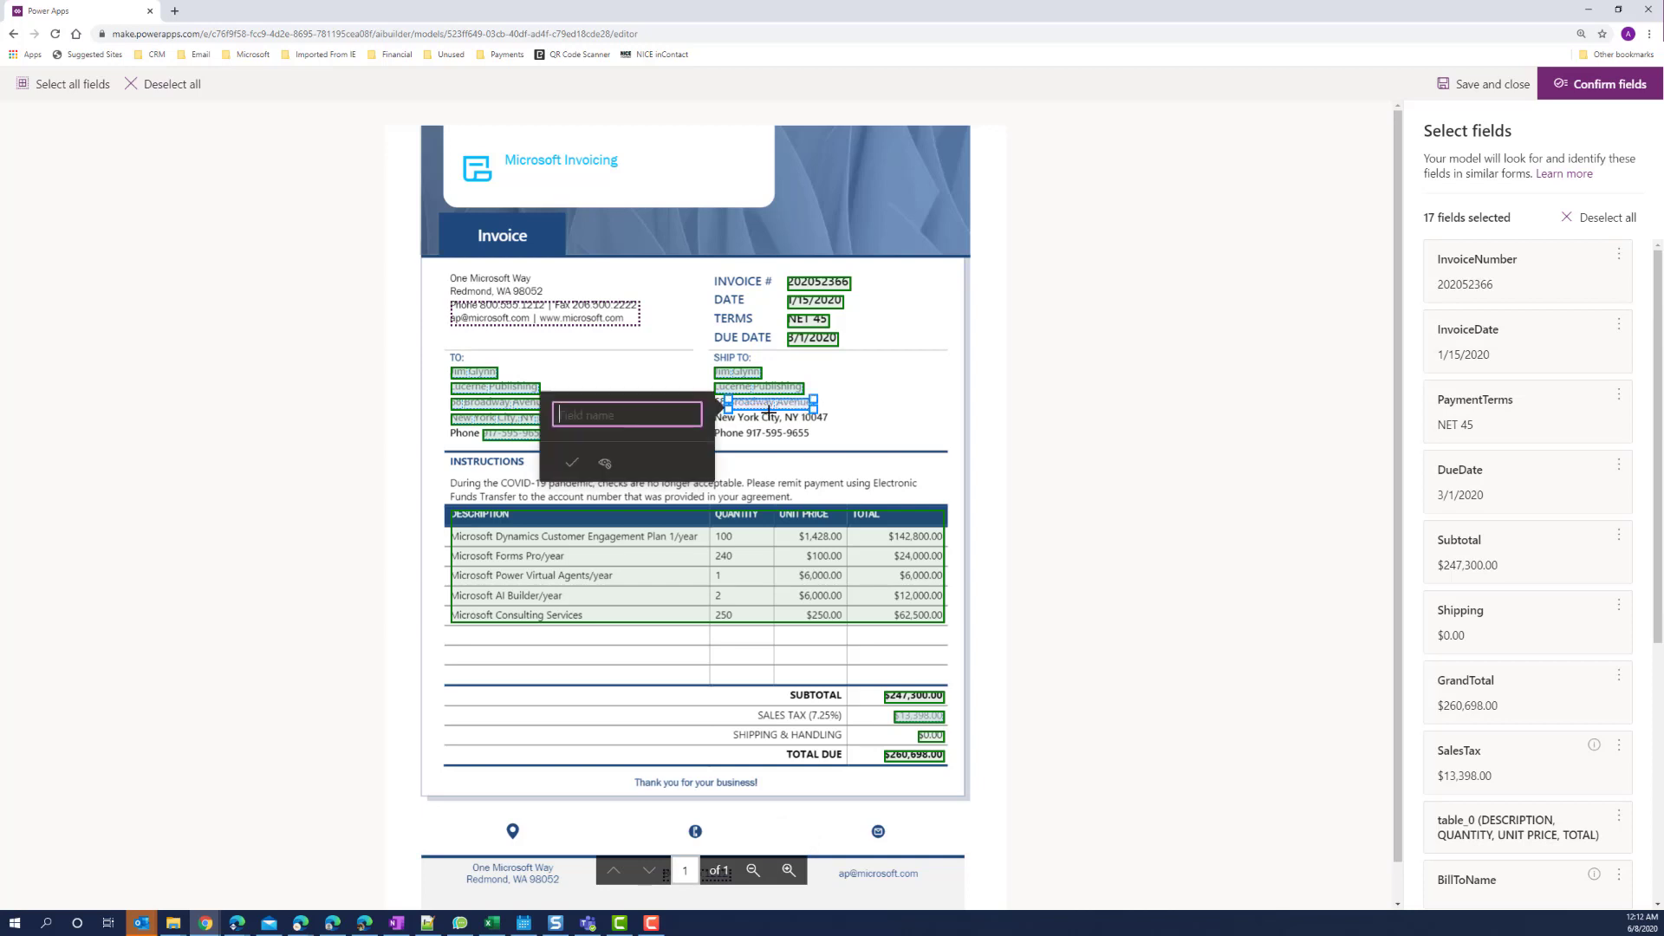
pyautogui.click(638, 380)
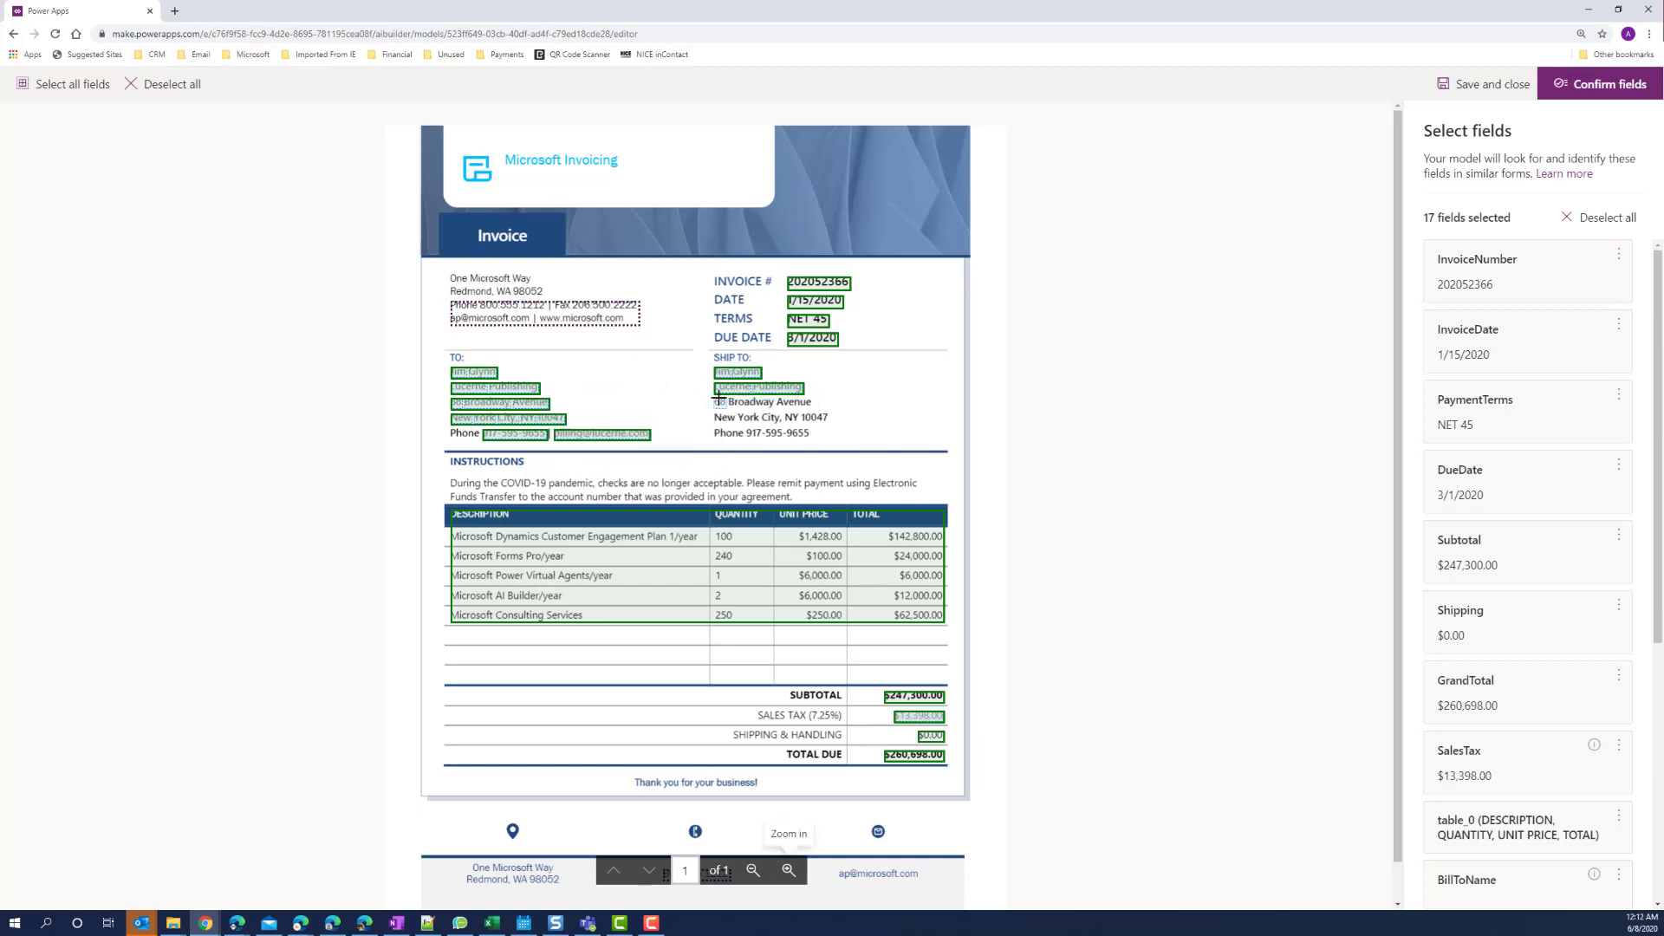
pyautogui.moveTo(713, 399); pyautogui.dragTo(792, 404)
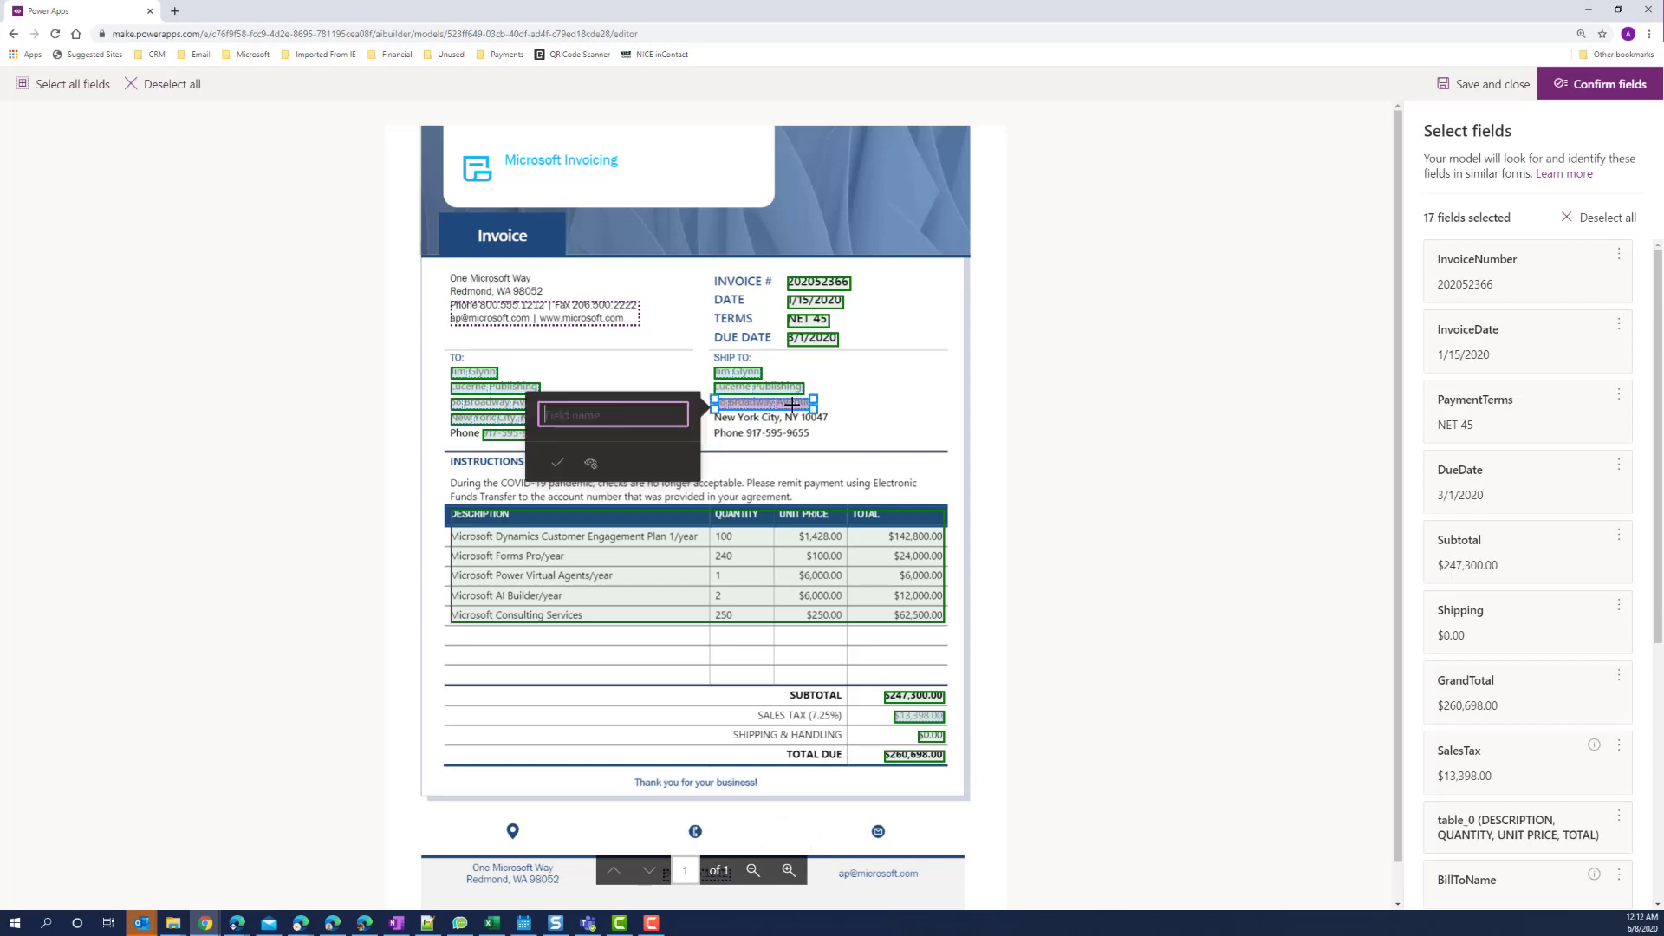
pyautogui.write('ShipToAddress')
pyautogui.click(558, 462)
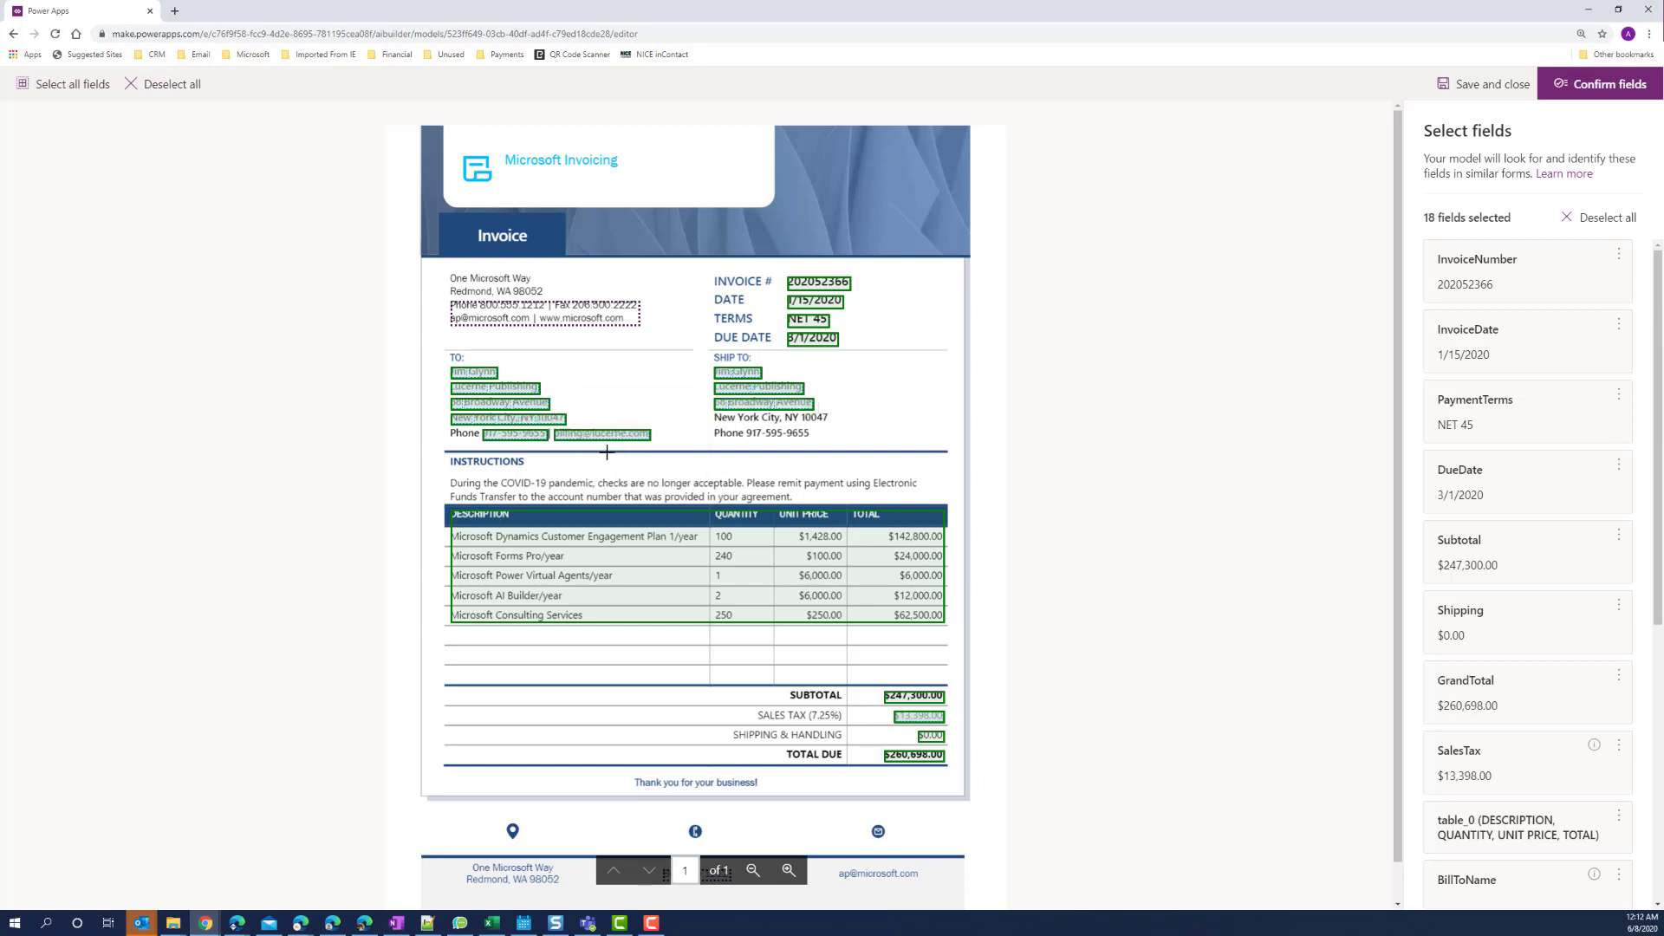
pyautogui.moveTo(709, 419); pyautogui.dragTo(828, 420)
pyautogui.write('Sh')
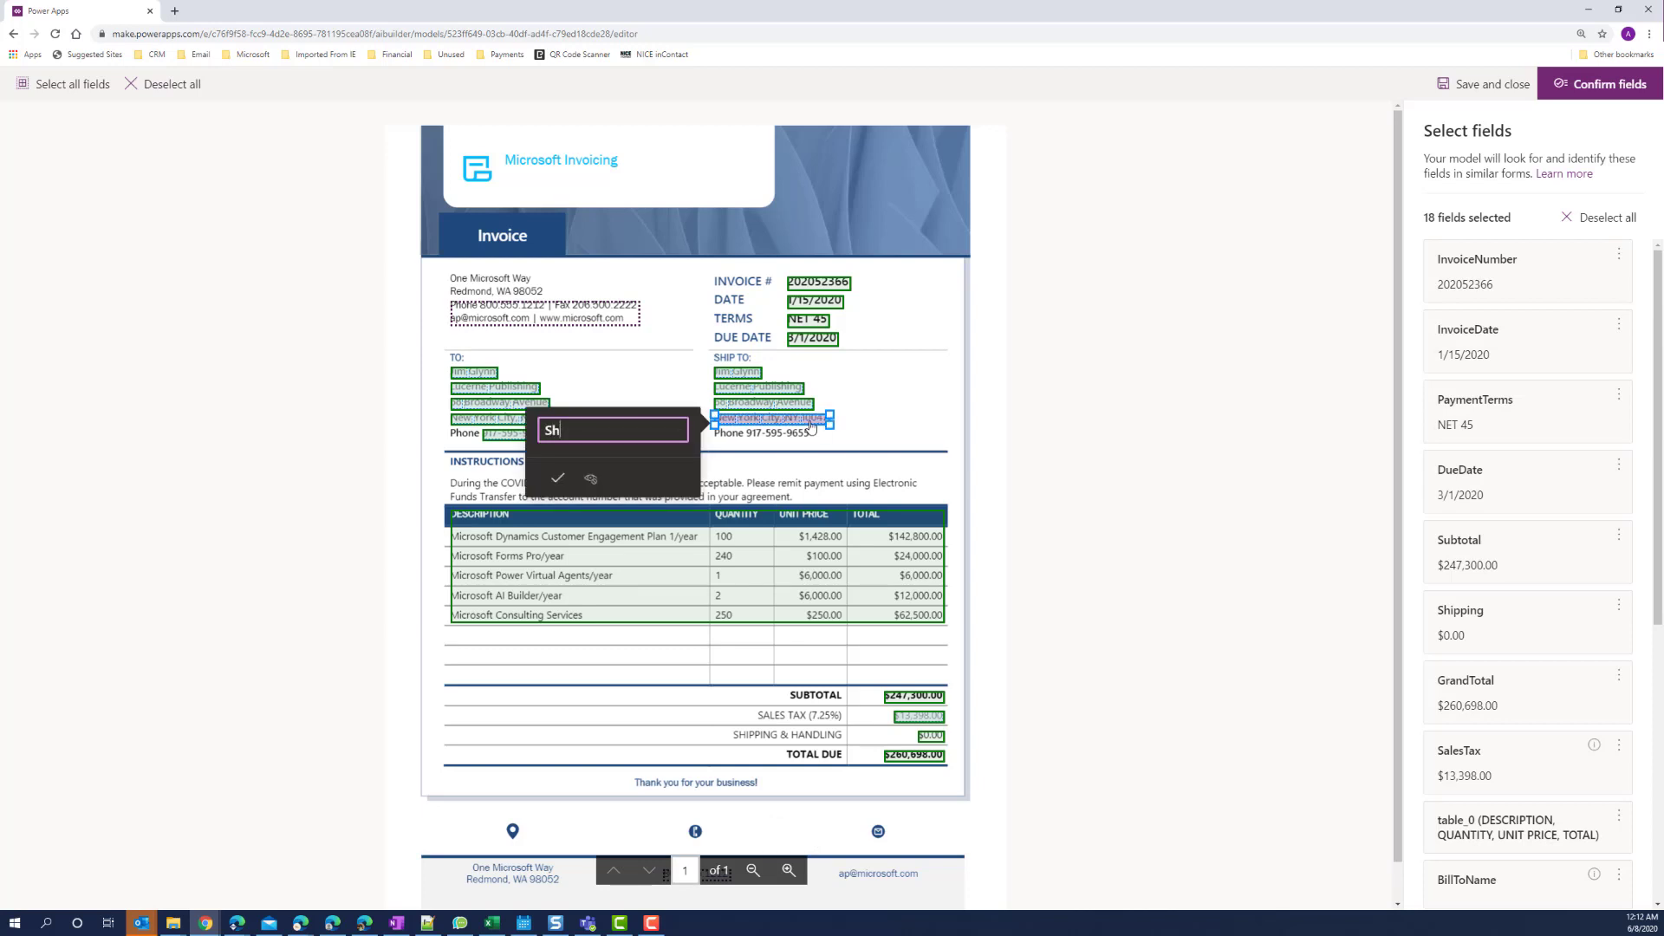
pyautogui.write('ipToCityStateZip')
pyautogui.click(557, 477)
# Tag the ship-to phone as ShipToPhone and accept the 20 selected fields.
pyautogui.click(749, 436)
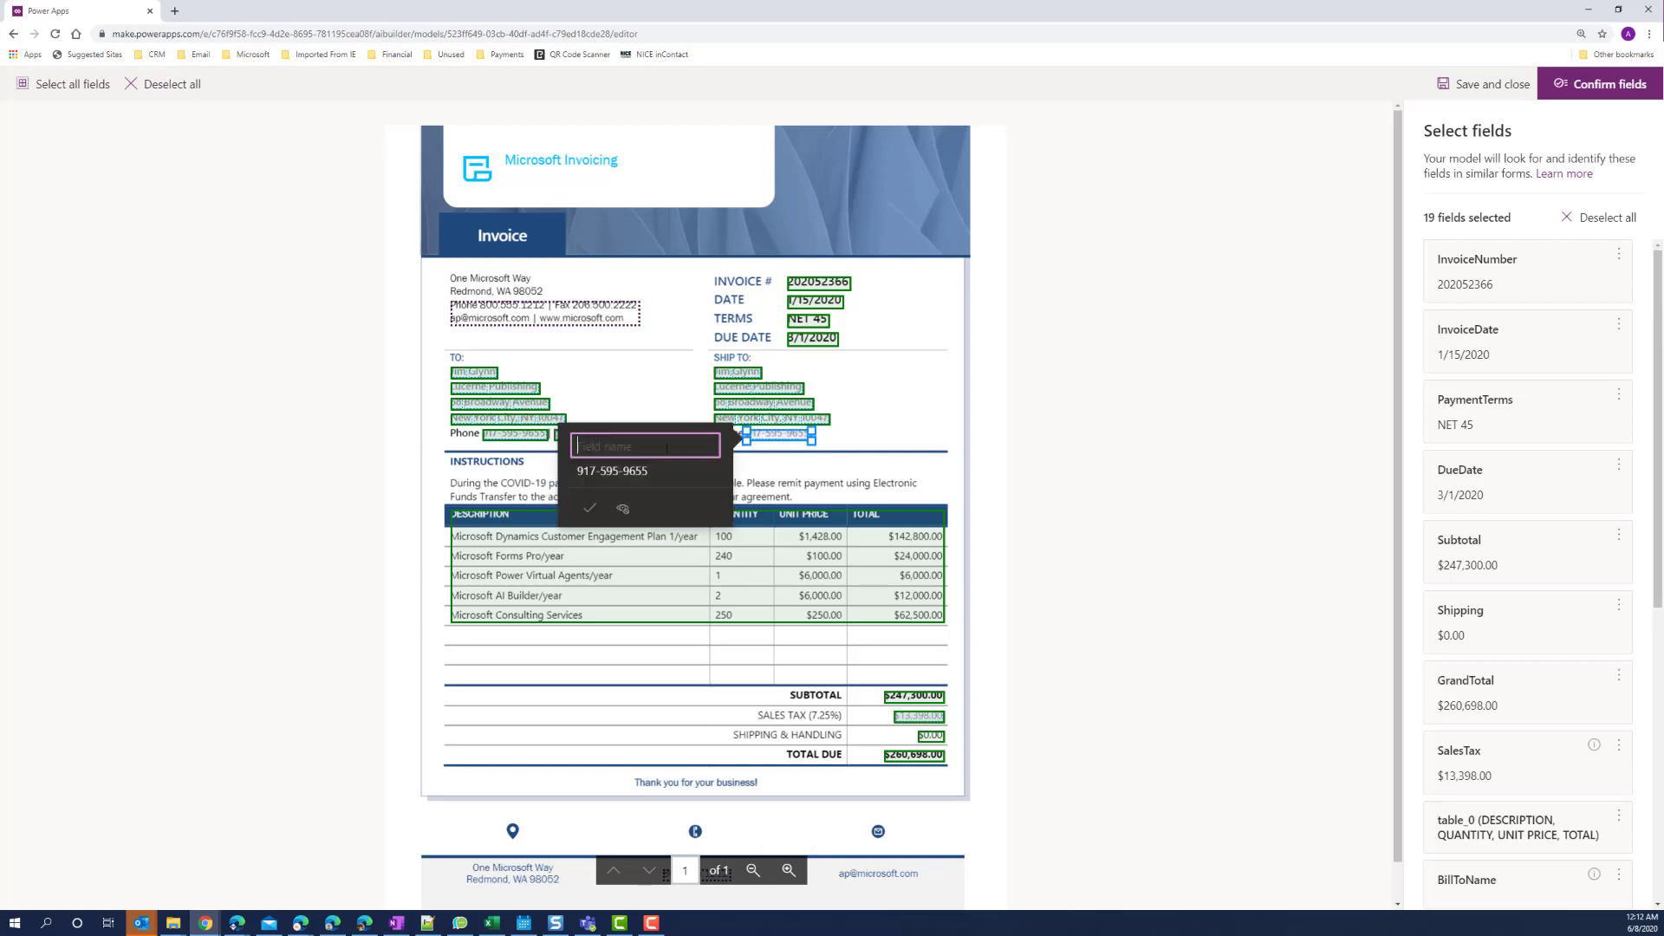
pyautogui.write('ShipToPhone')
pyautogui.click(591, 510)
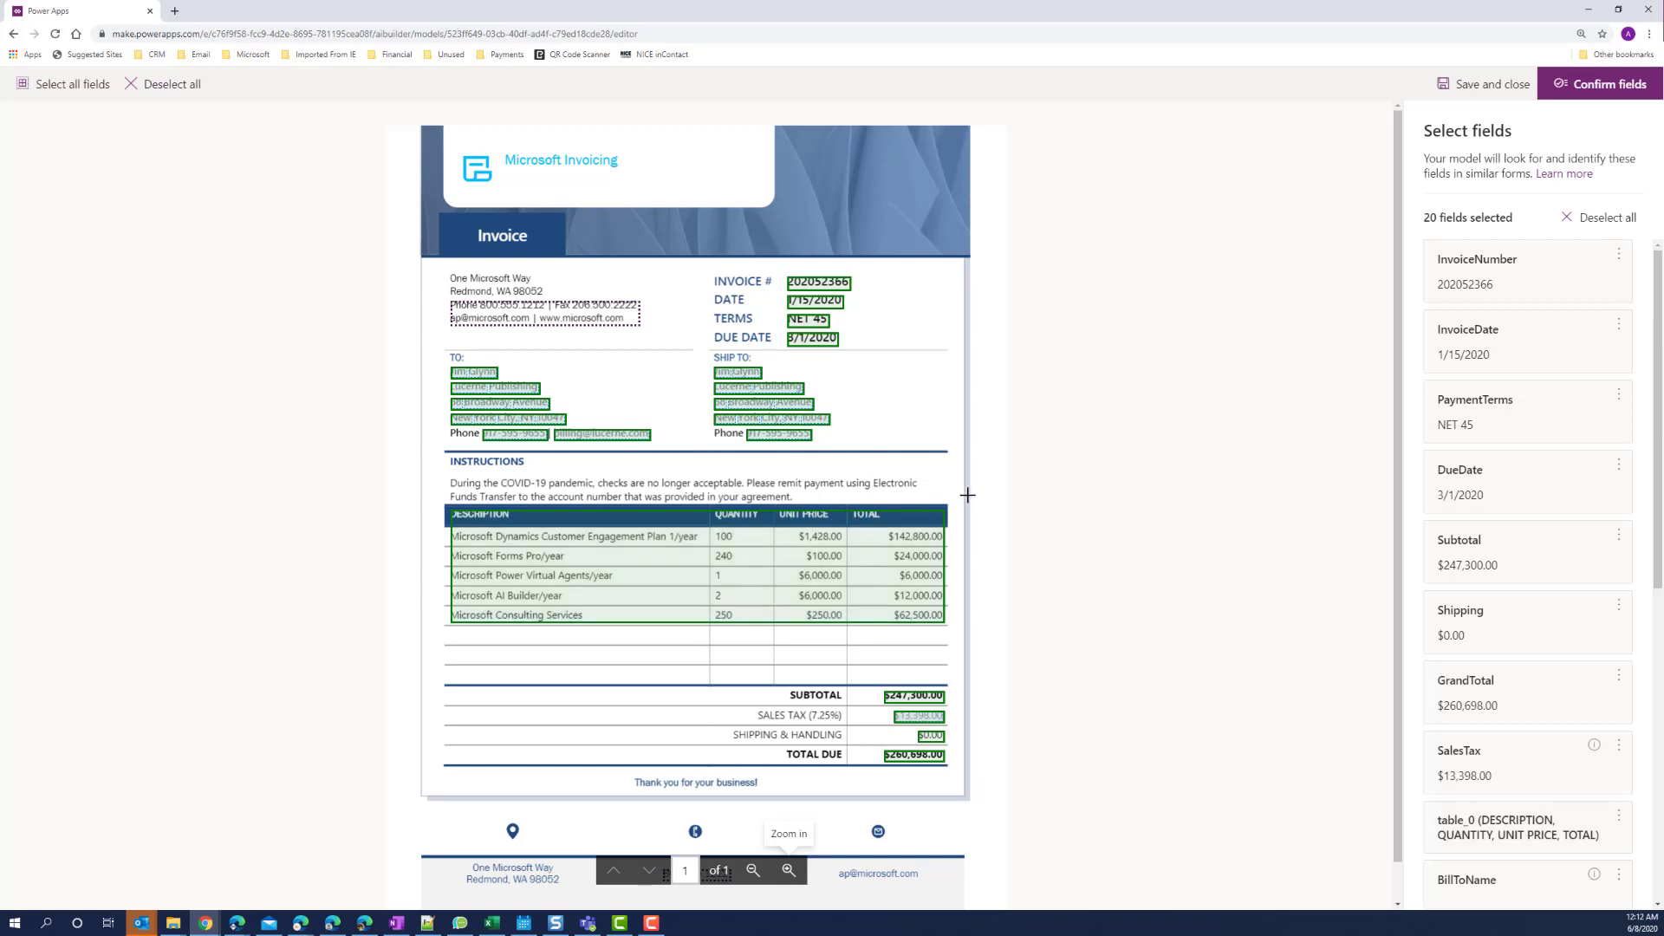
pyautogui.click(1609, 87)
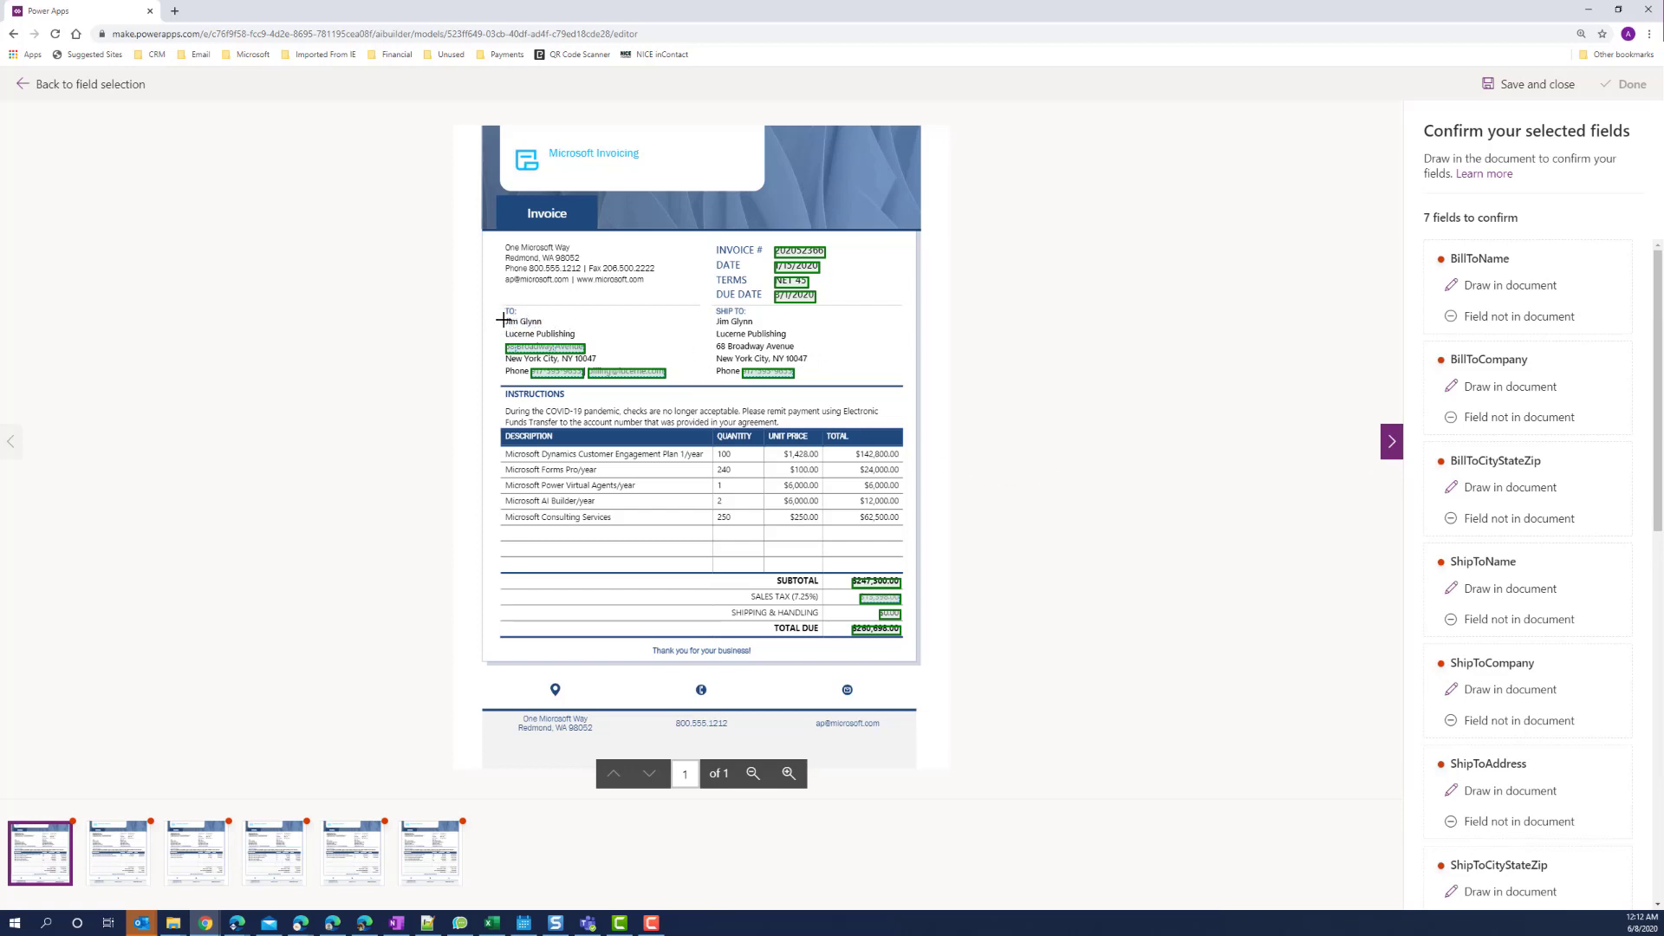
# Confirm the BillToName, BillToCompany and BillToCityStateZip locations on the first invoice.
pyautogui.moveTo(505, 318); pyautogui.dragTo(543, 327)
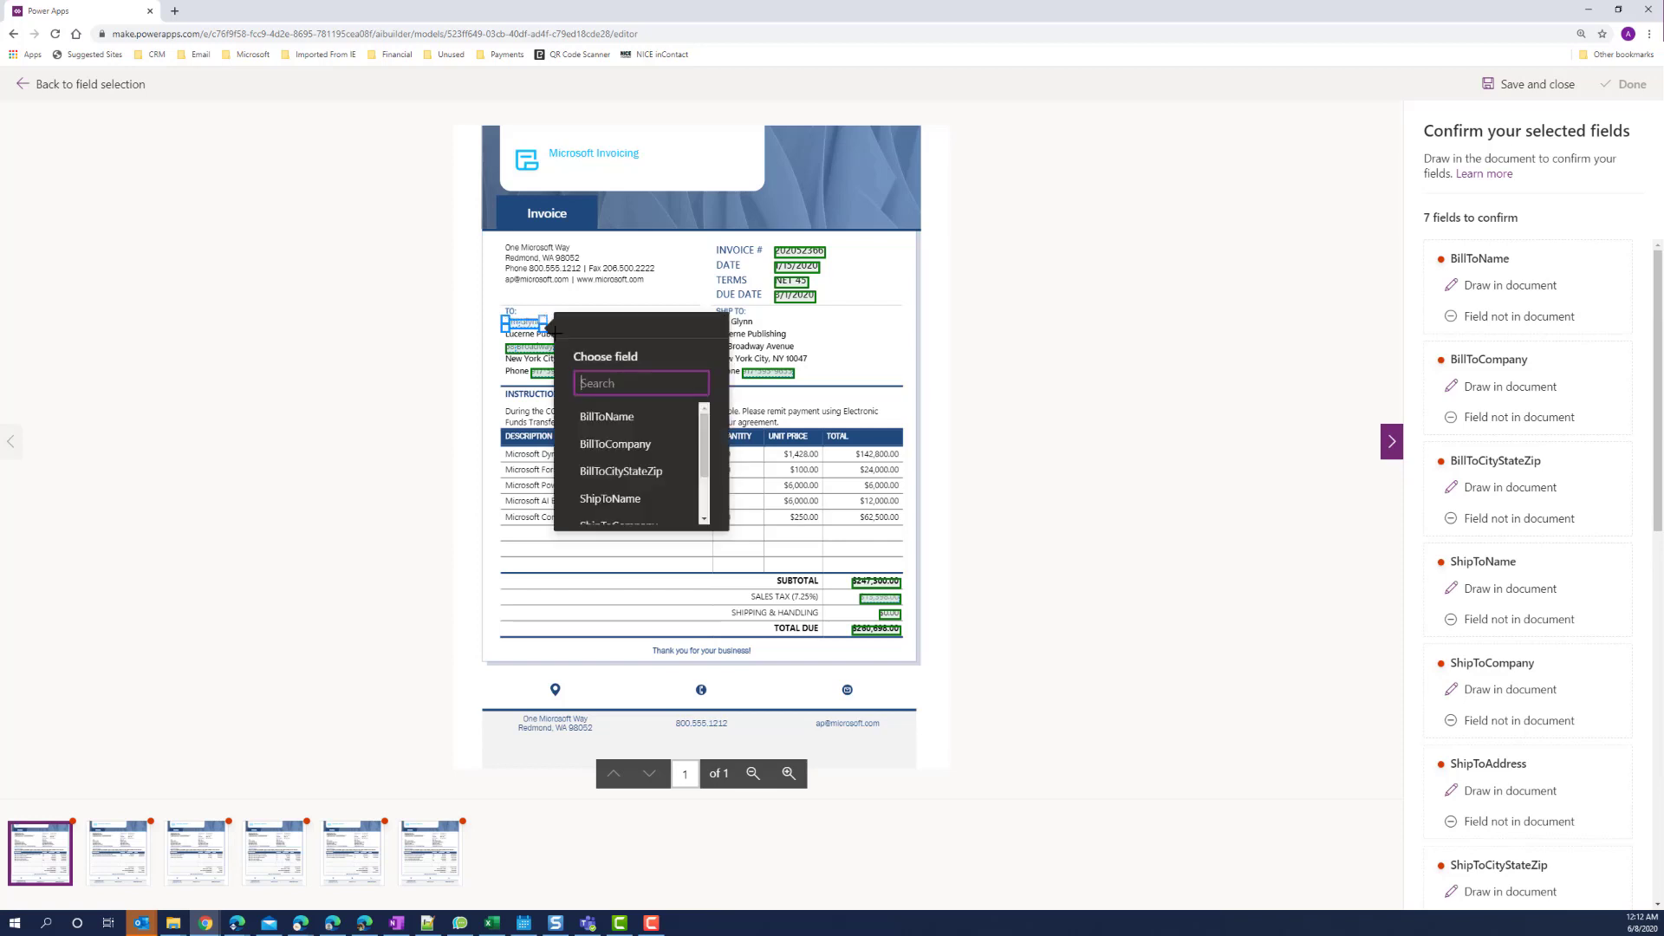
pyautogui.click(598, 416)
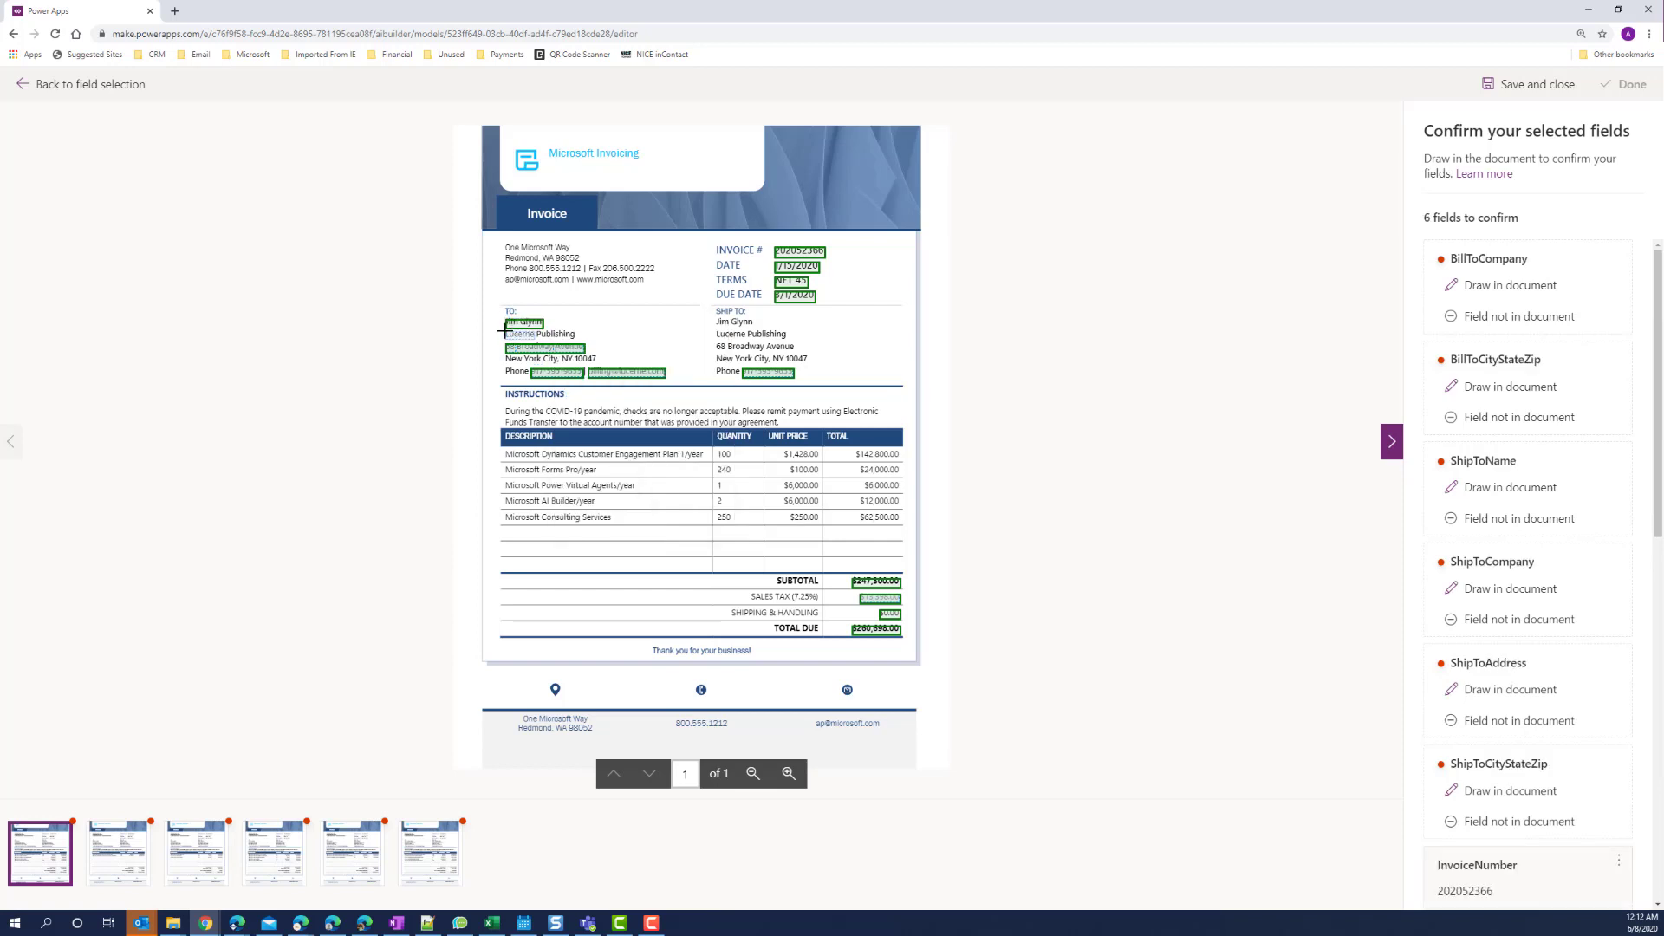
pyautogui.moveTo(505, 330)
pyautogui.mouseDown()
pyautogui.moveTo(572, 336)
pyautogui.moveTo(549, 365)
pyautogui.moveTo(598, 365)
pyautogui.mouseUp()
pyautogui.click(645, 428)
pyautogui.click(703, 462)
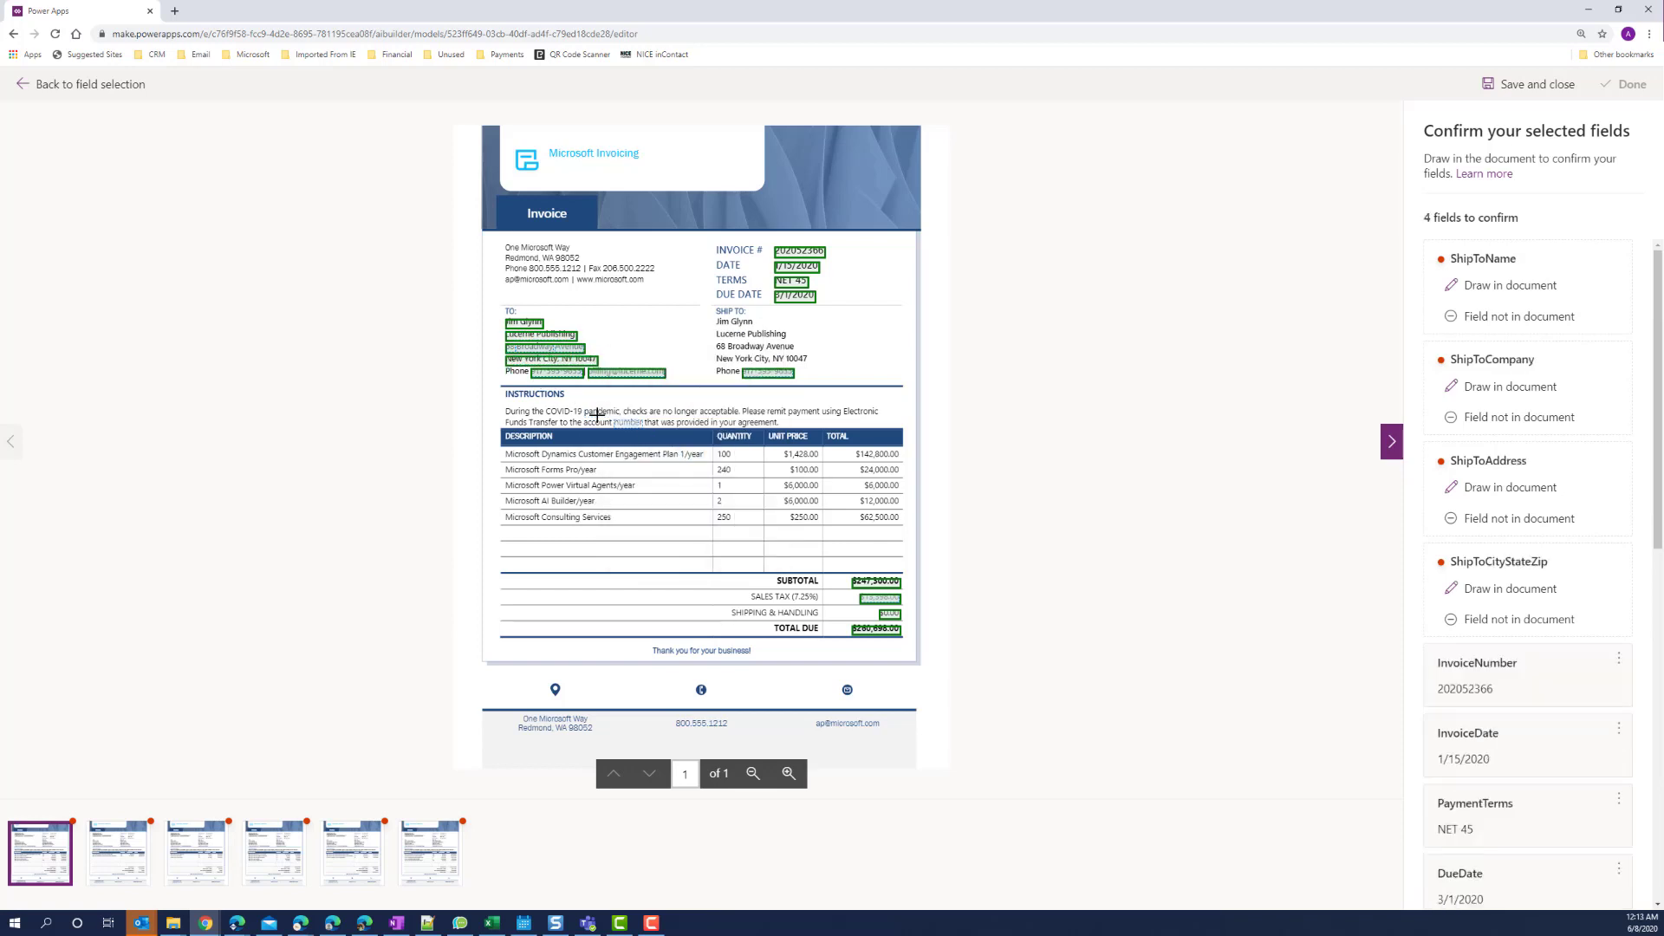
pyautogui.moveTo(716, 319); pyautogui.dragTo(754, 327)
pyautogui.click(596, 418)
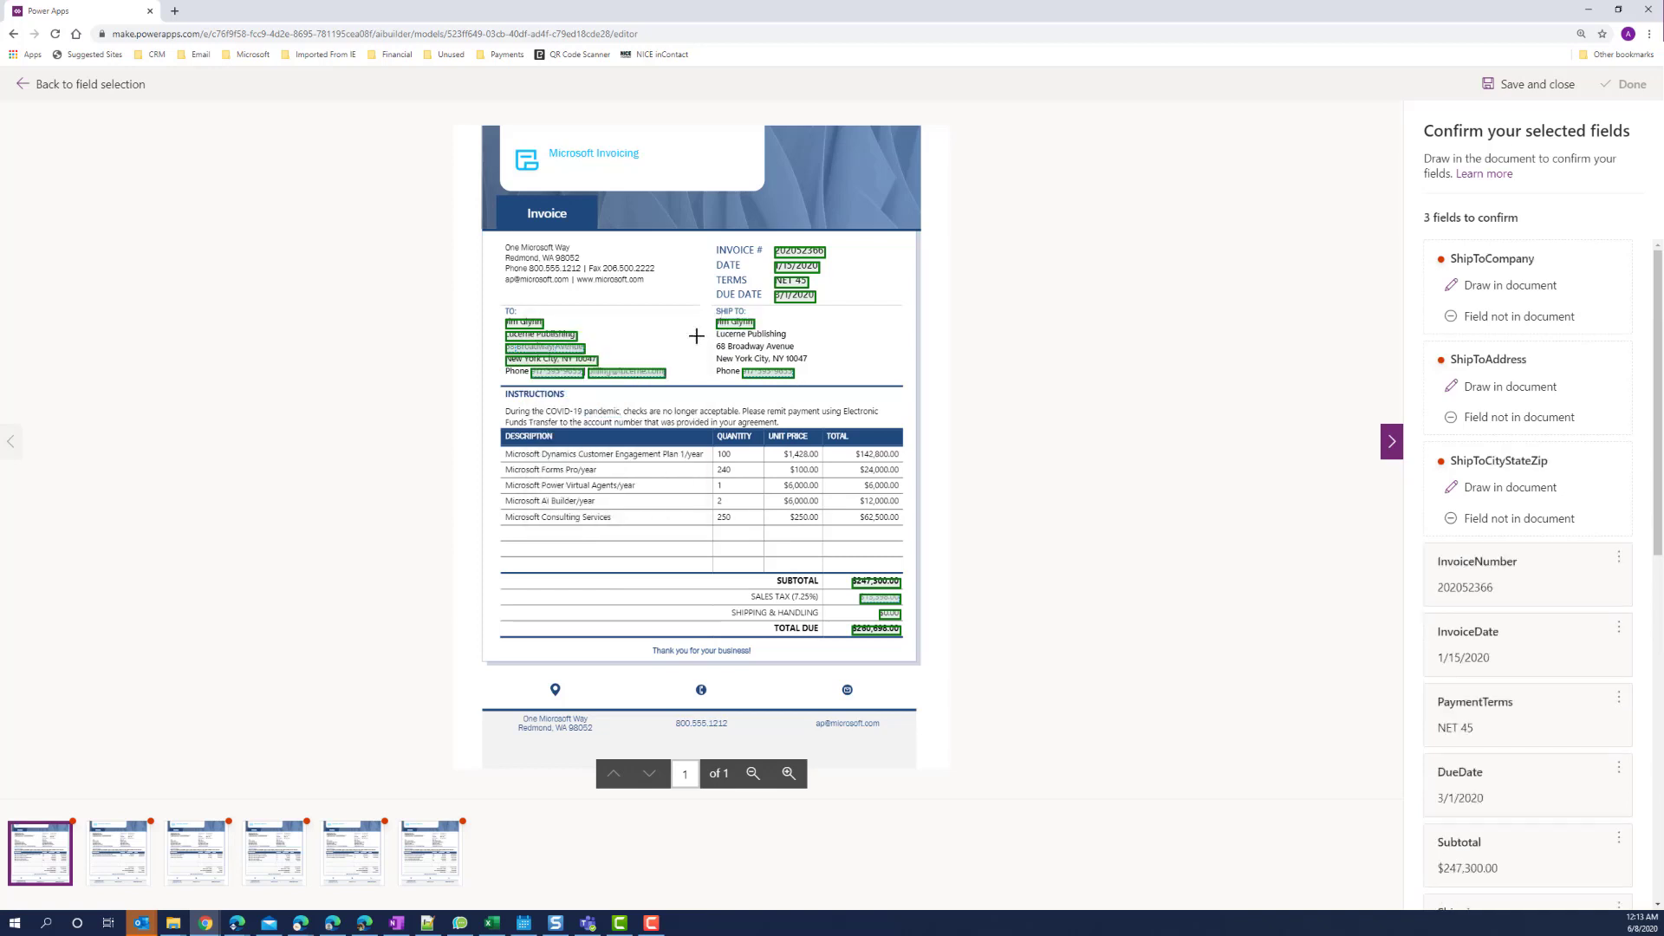
pyautogui.moveTo(718, 333); pyautogui.dragTo(810, 365)
pyautogui.click(598, 429)
pyautogui.click(589, 442)
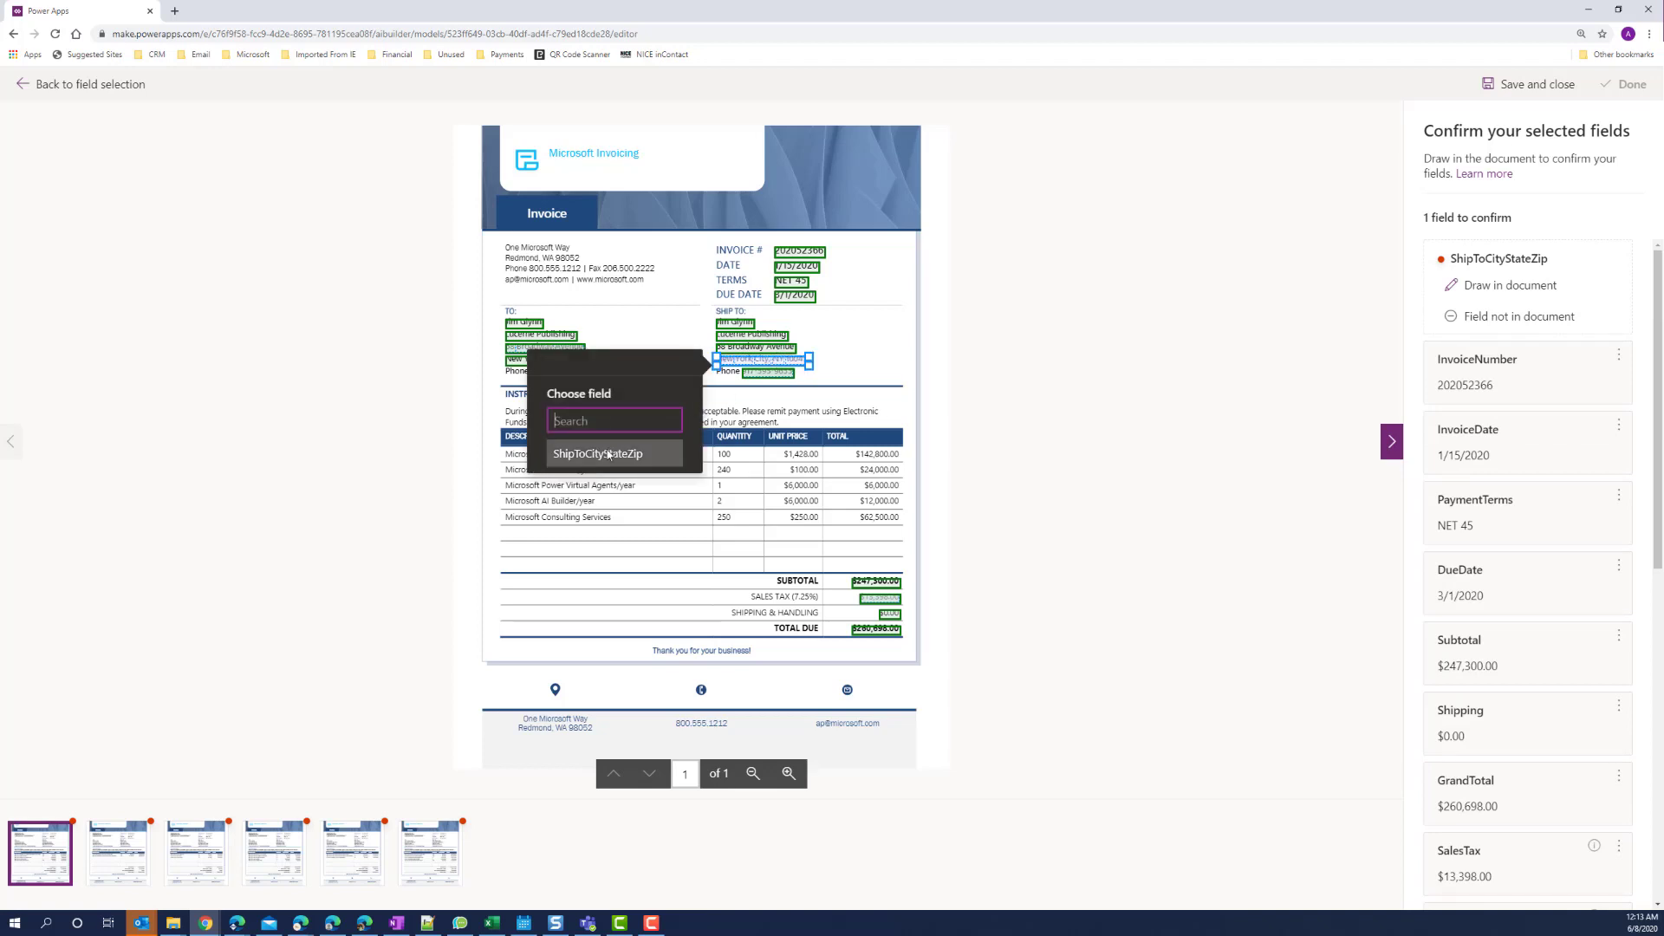
pyautogui.click(608, 455)
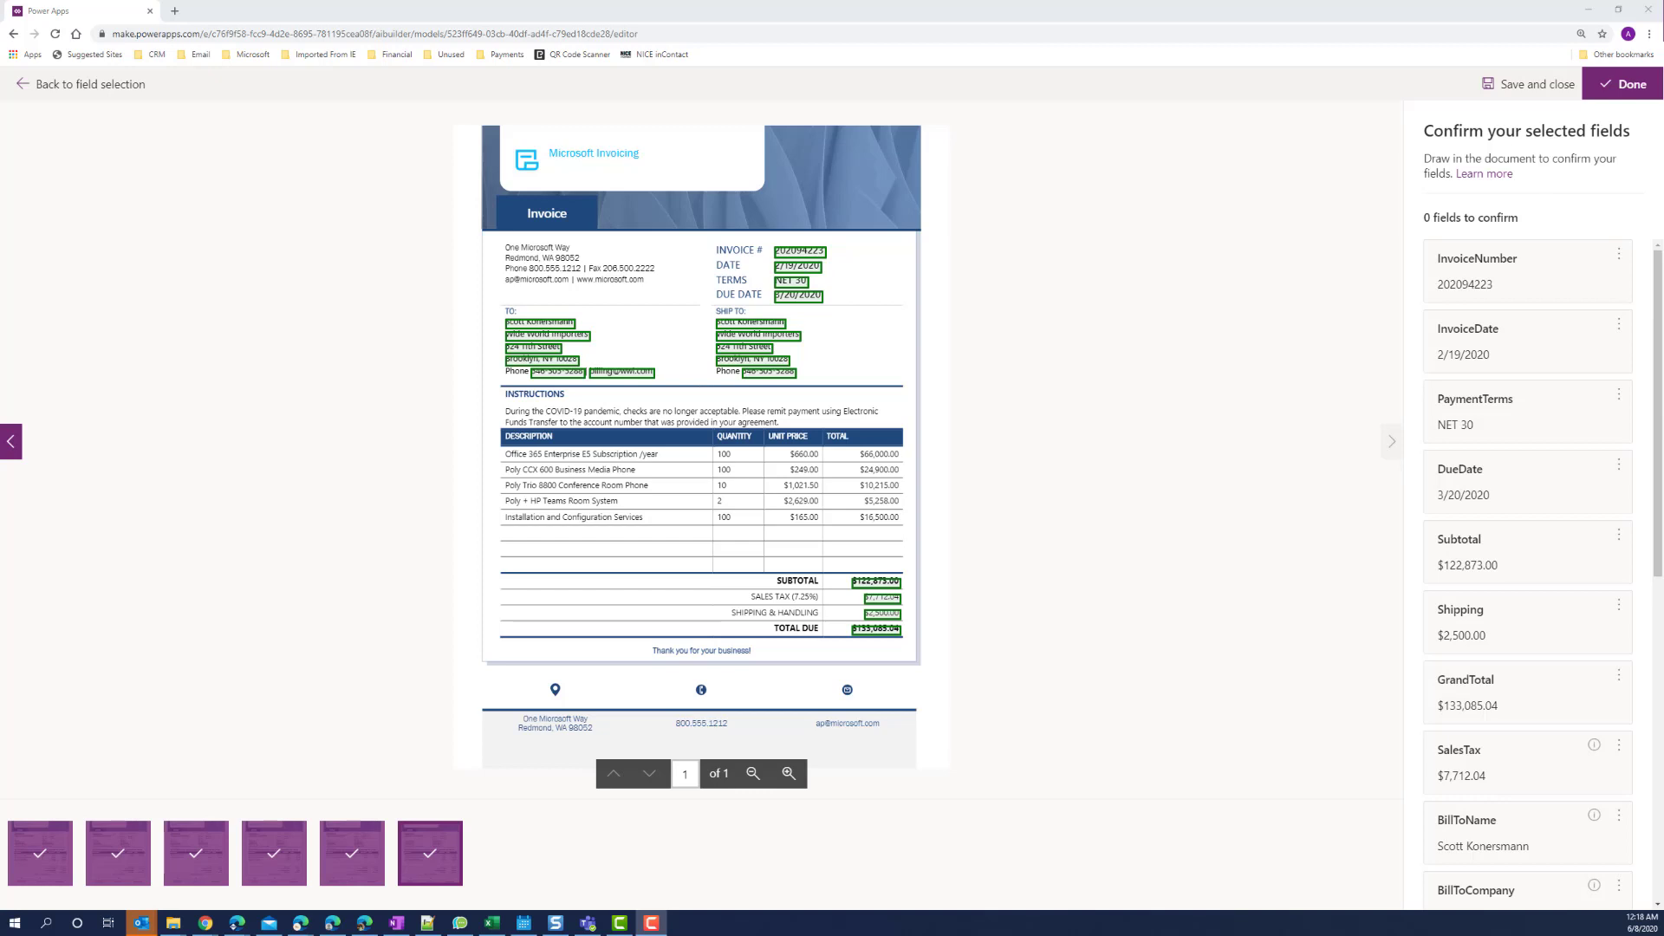
# Confirm the 20 fields and start training the AI Invoice model on its 6 documents.
pyautogui.click(1623, 84)
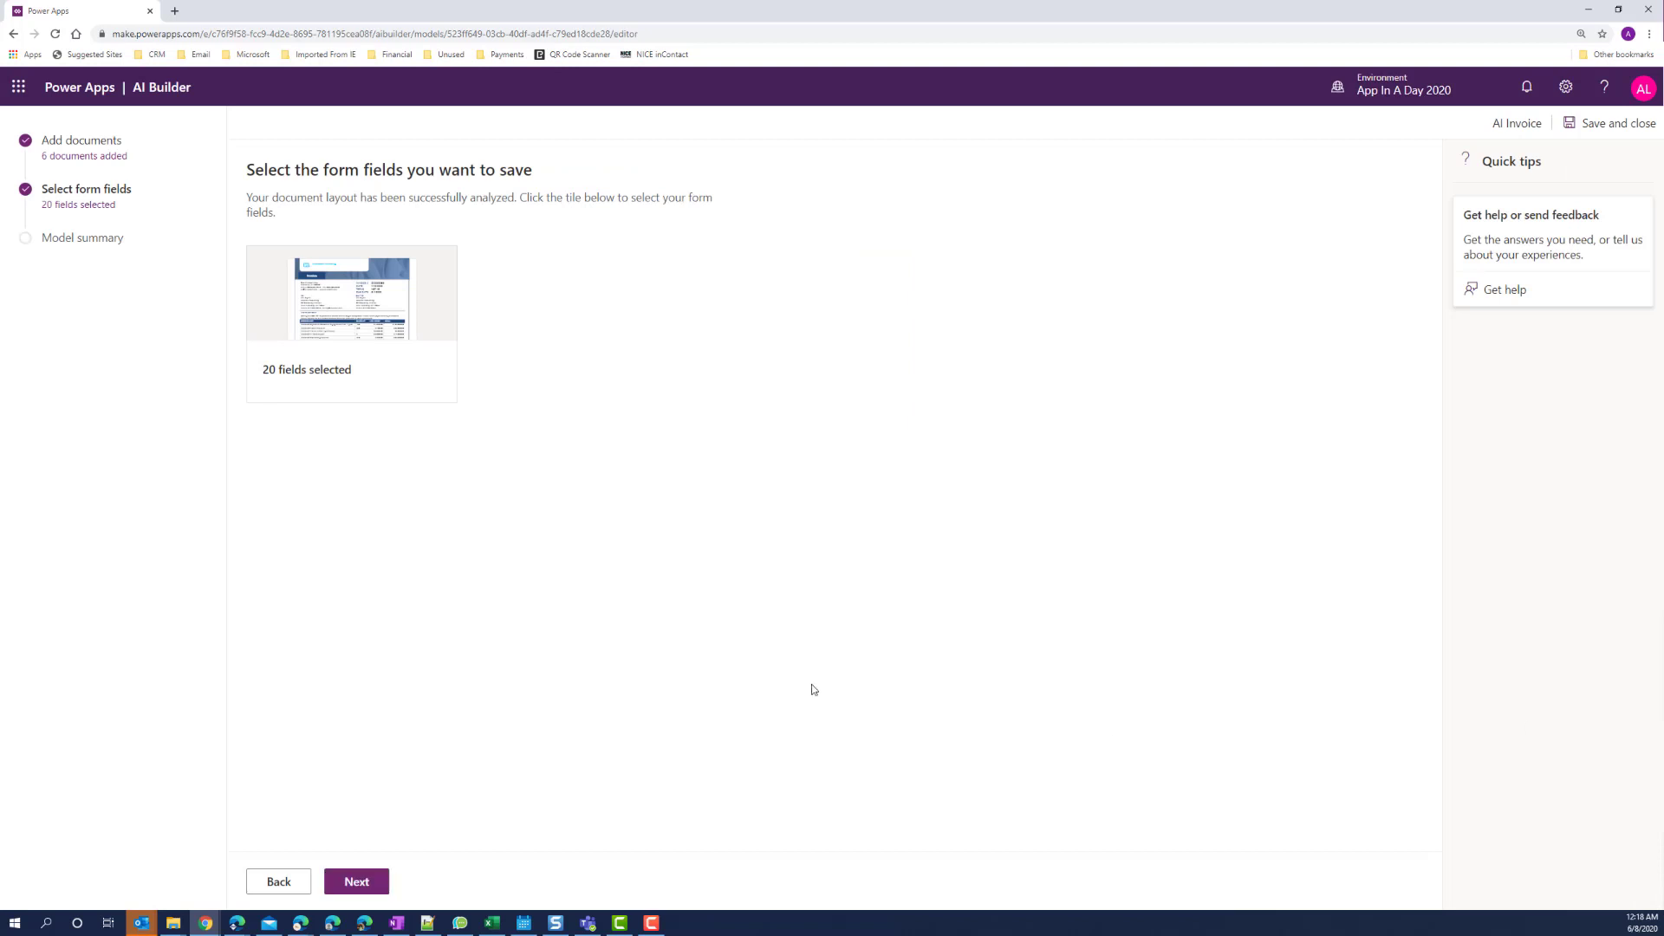
pyautogui.click(364, 883)
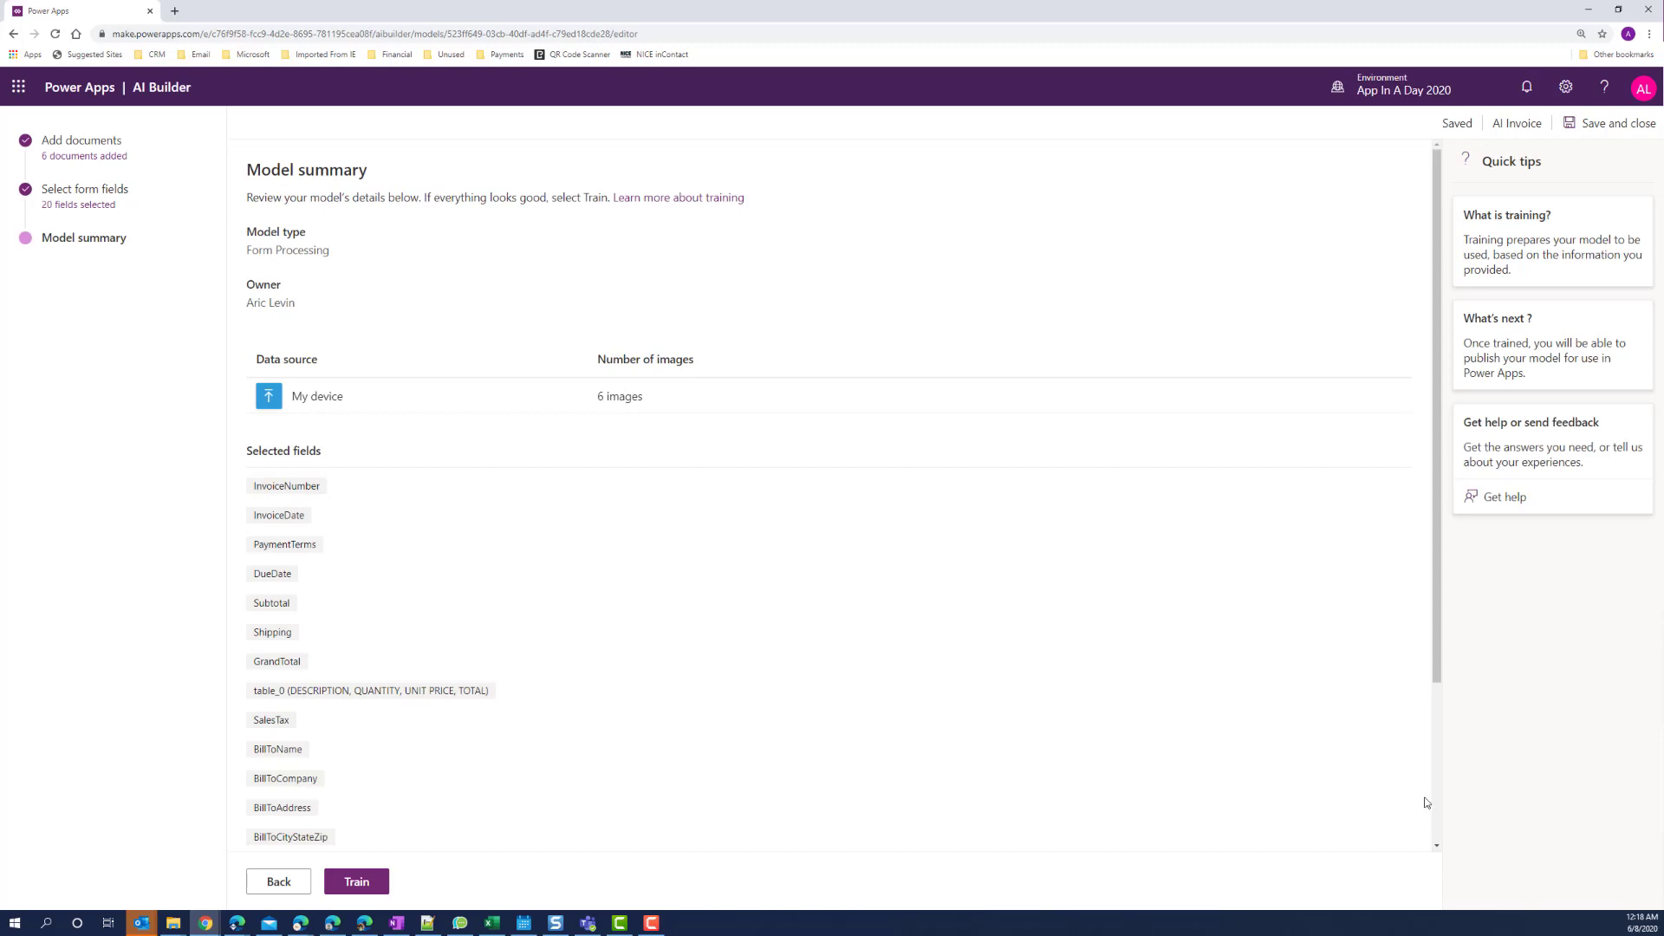
pyautogui.click(358, 883)
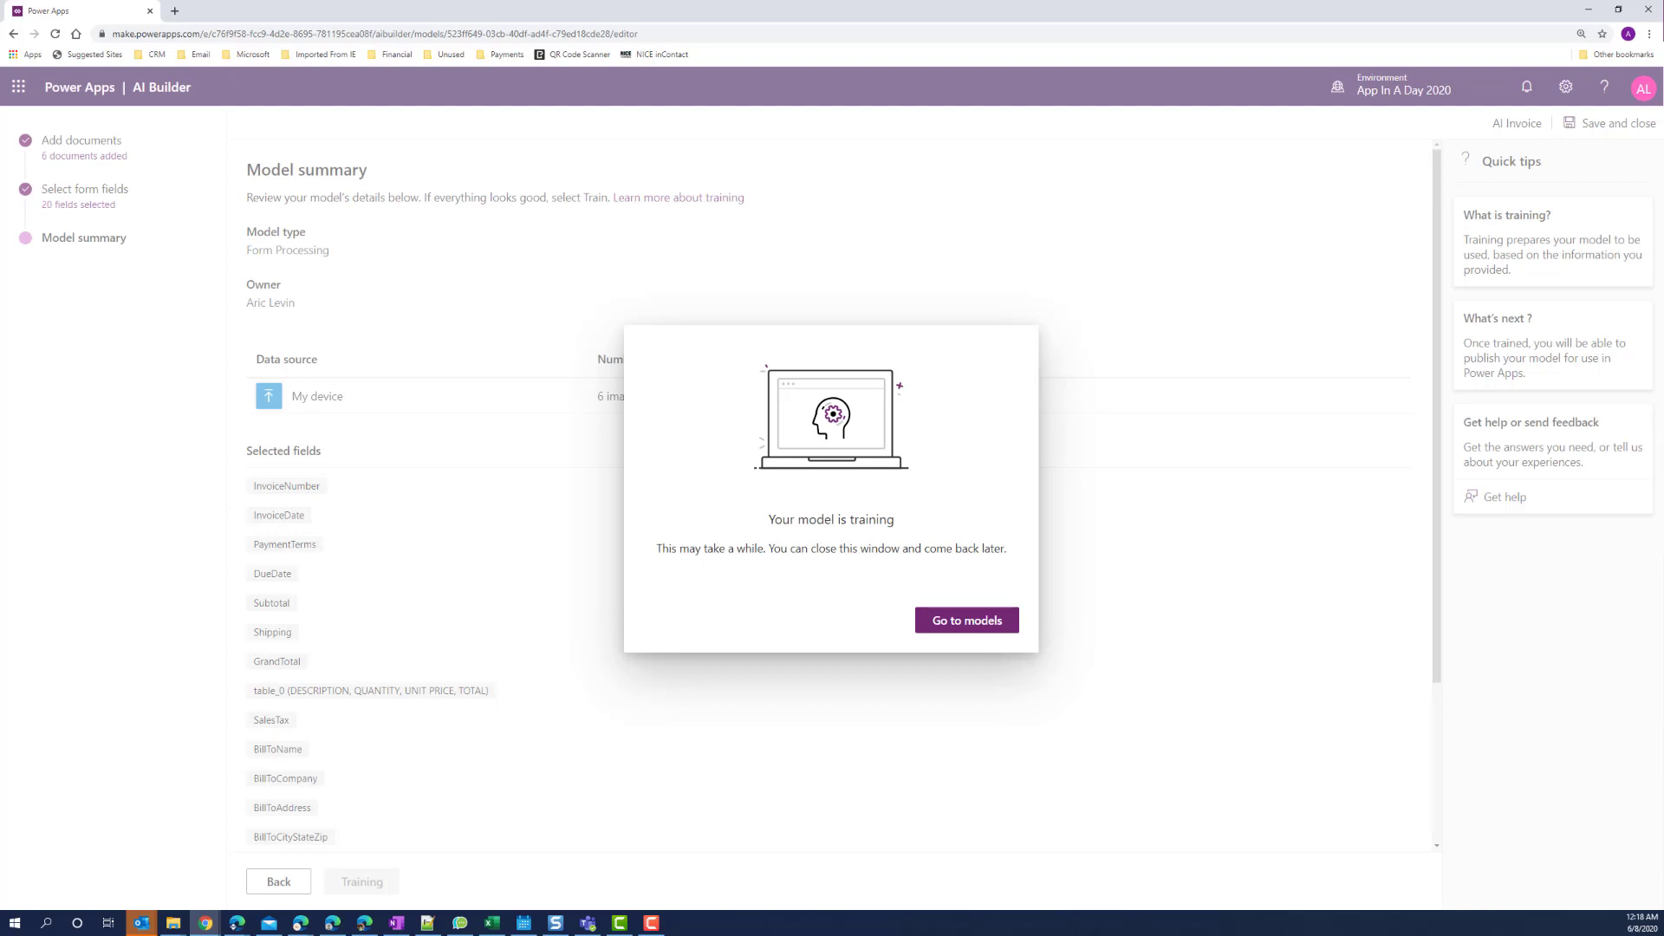
# Open the trained AI Invoice model from the Models list.
pyautogui.click(983, 622)
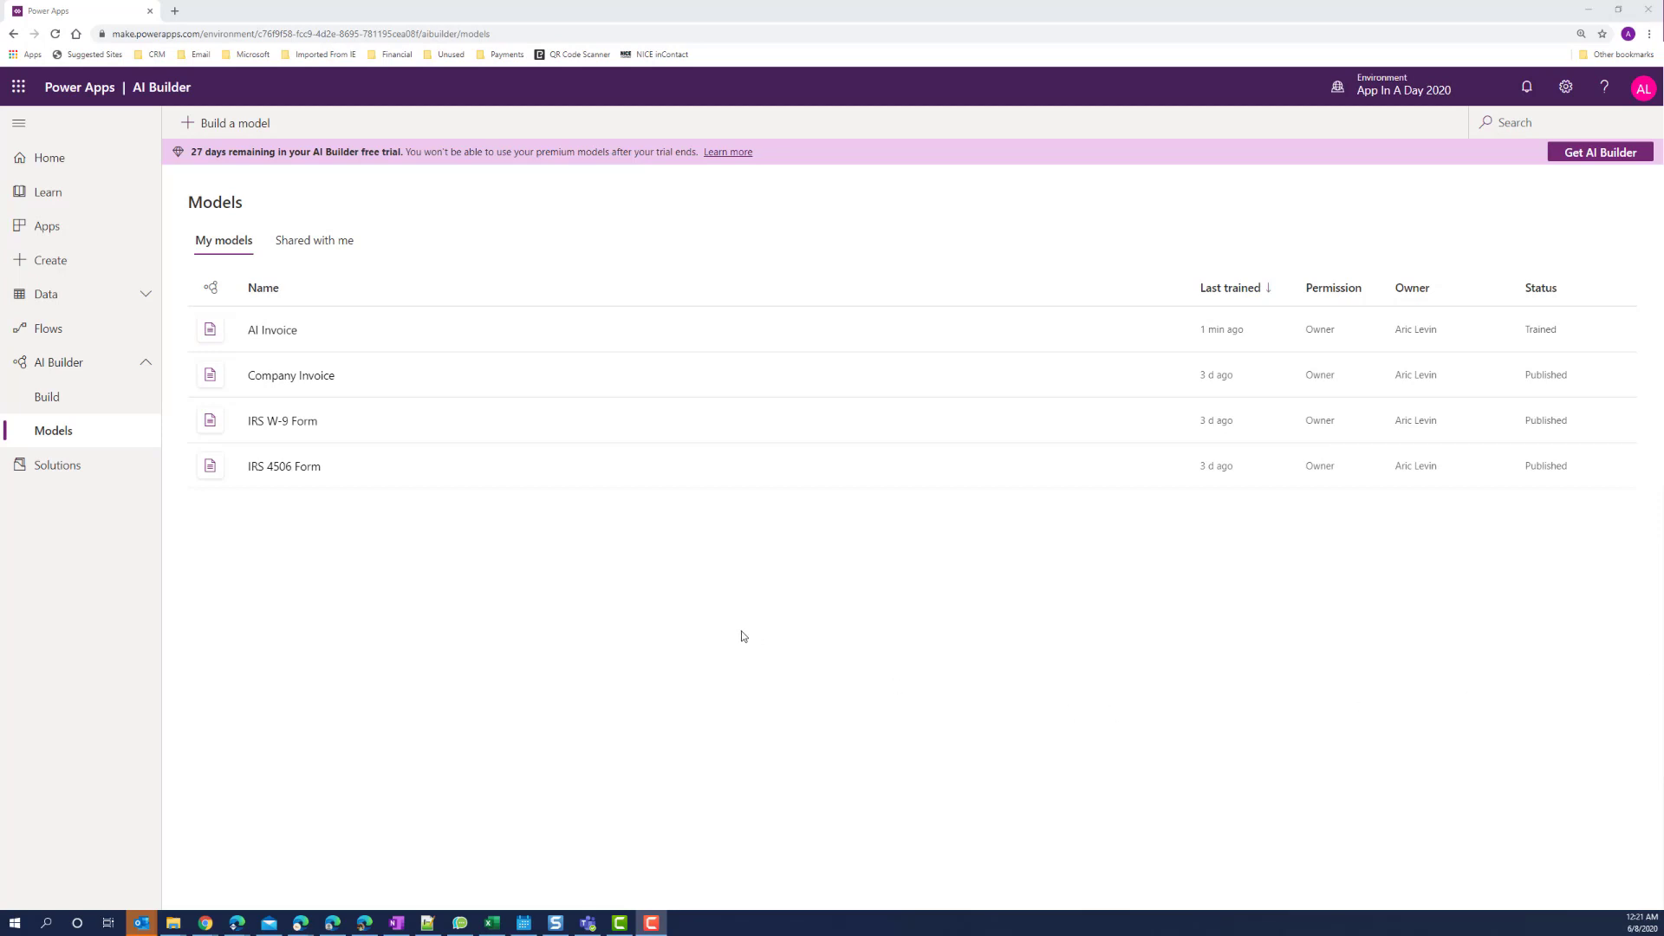
pyautogui.click(285, 334)
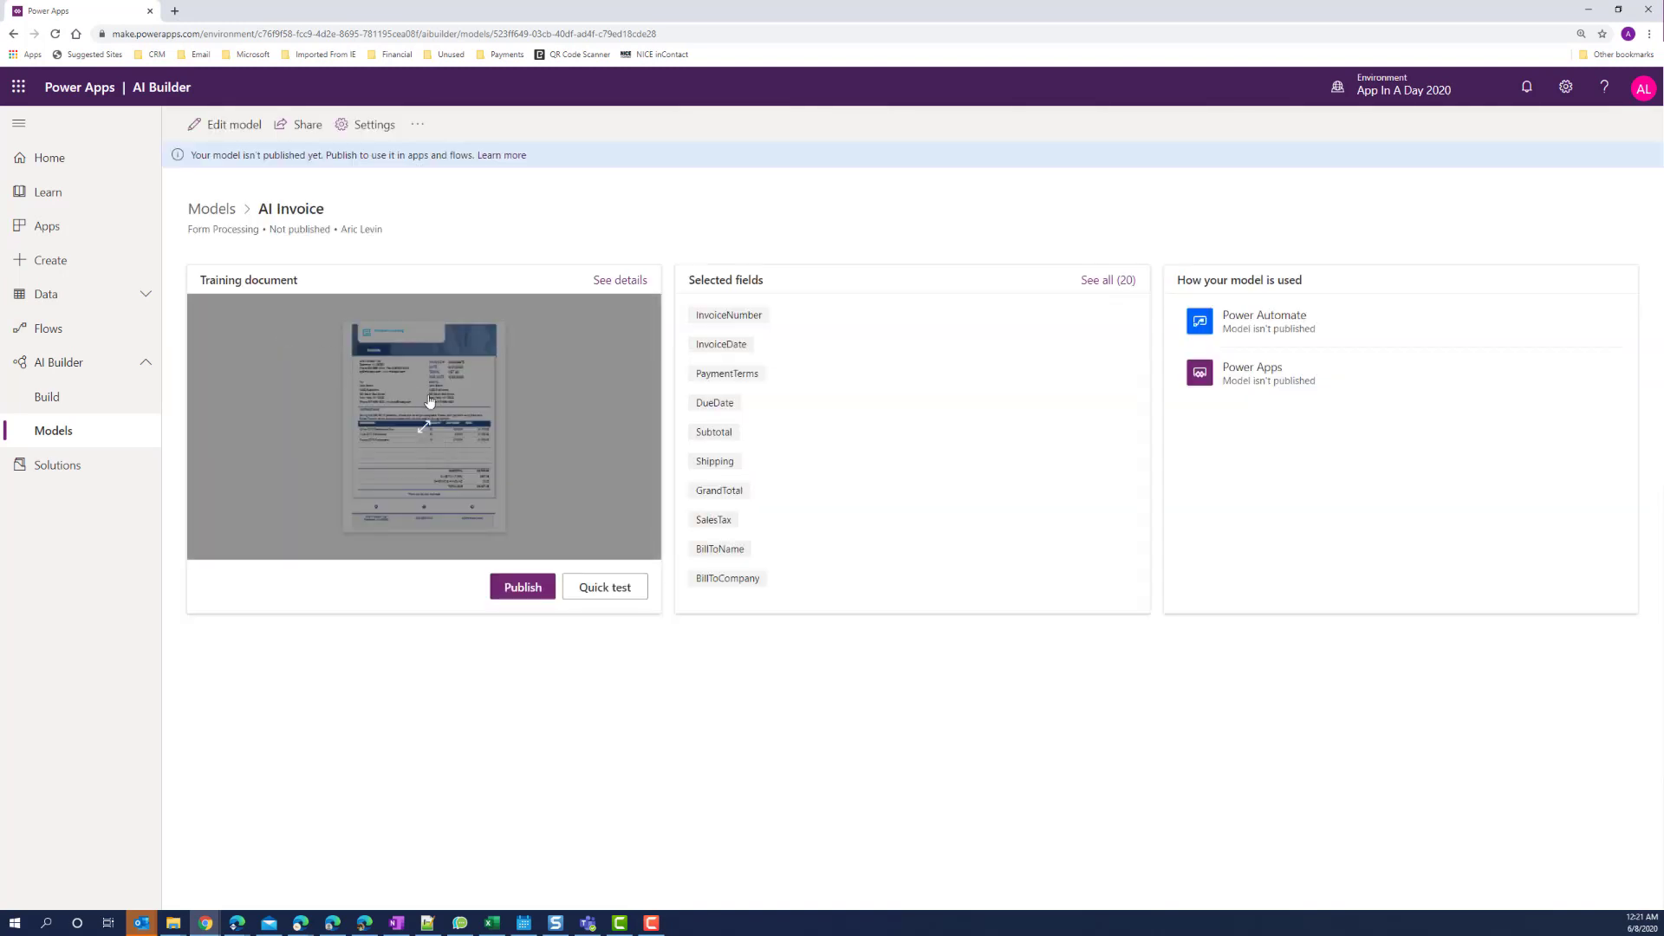
# Quick-test the model with Invoice Testing 202081757 Apline.pdf and review the detected fields.
pyautogui.click(606, 593)
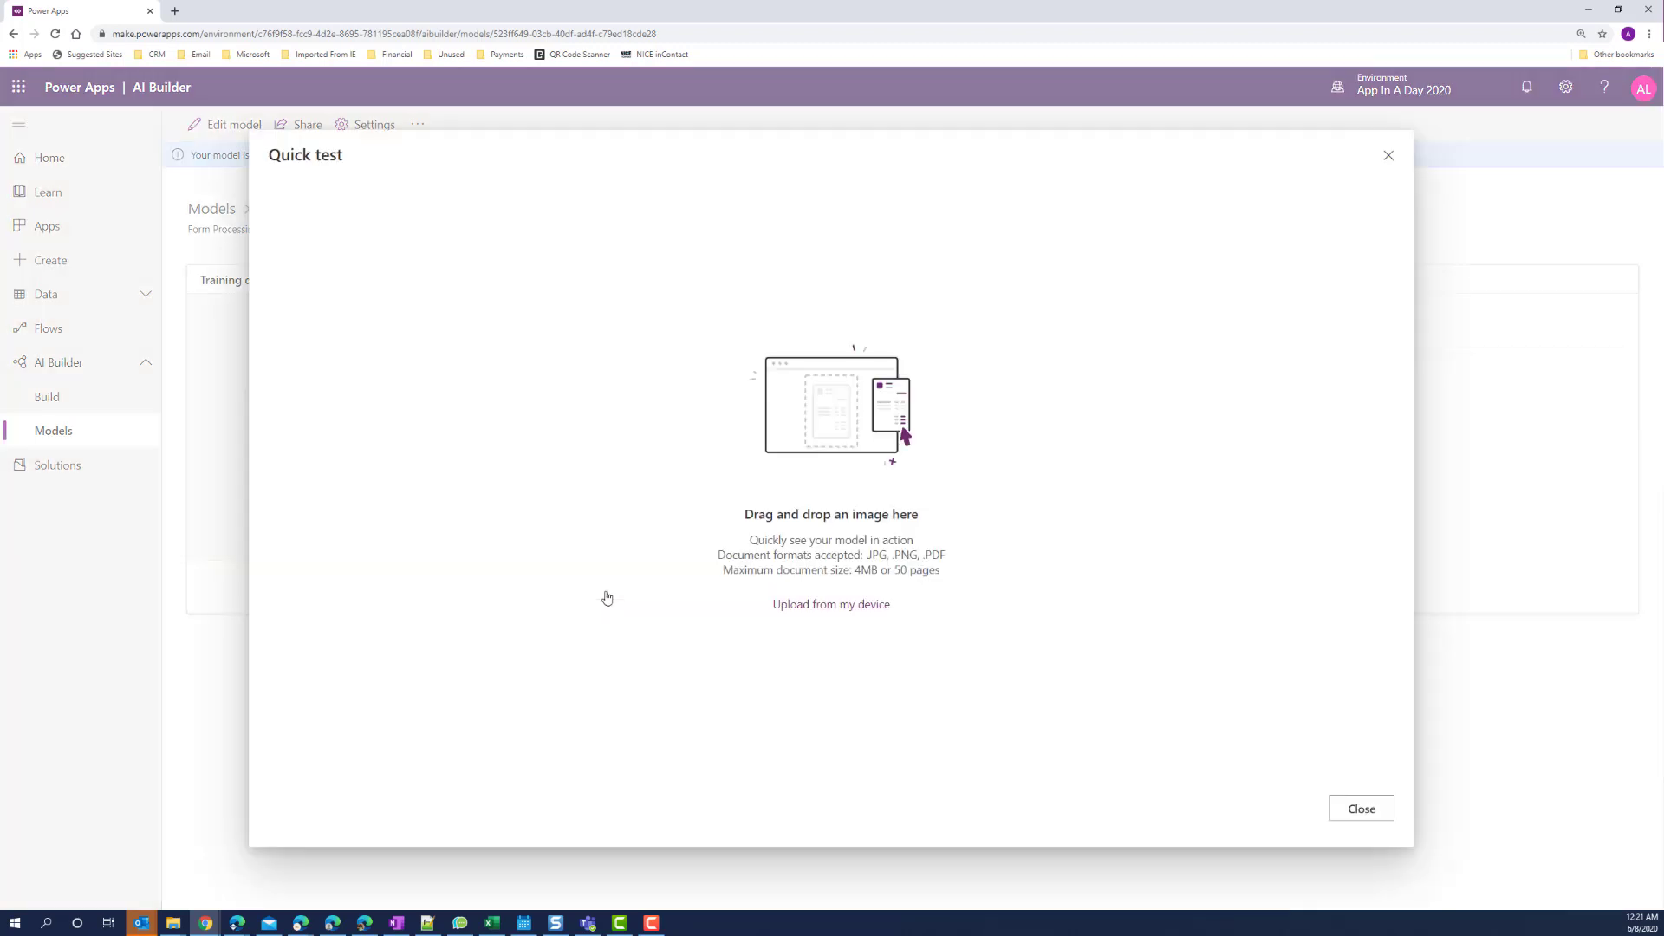
pyautogui.click(834, 606)
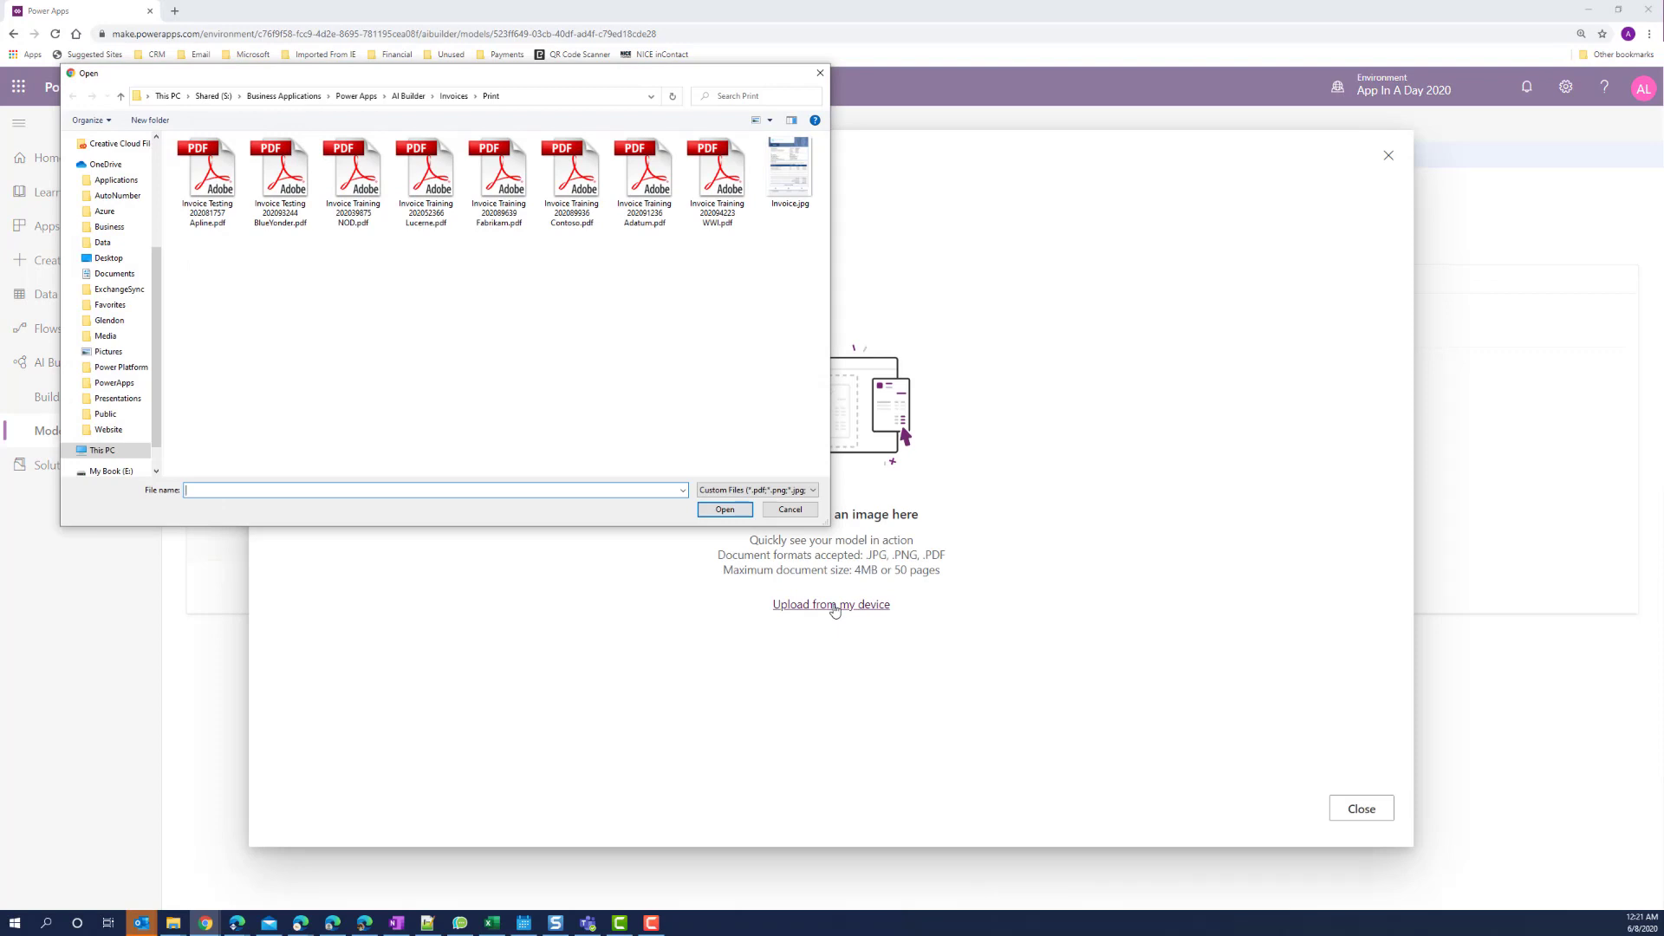
pyautogui.click(198, 183)
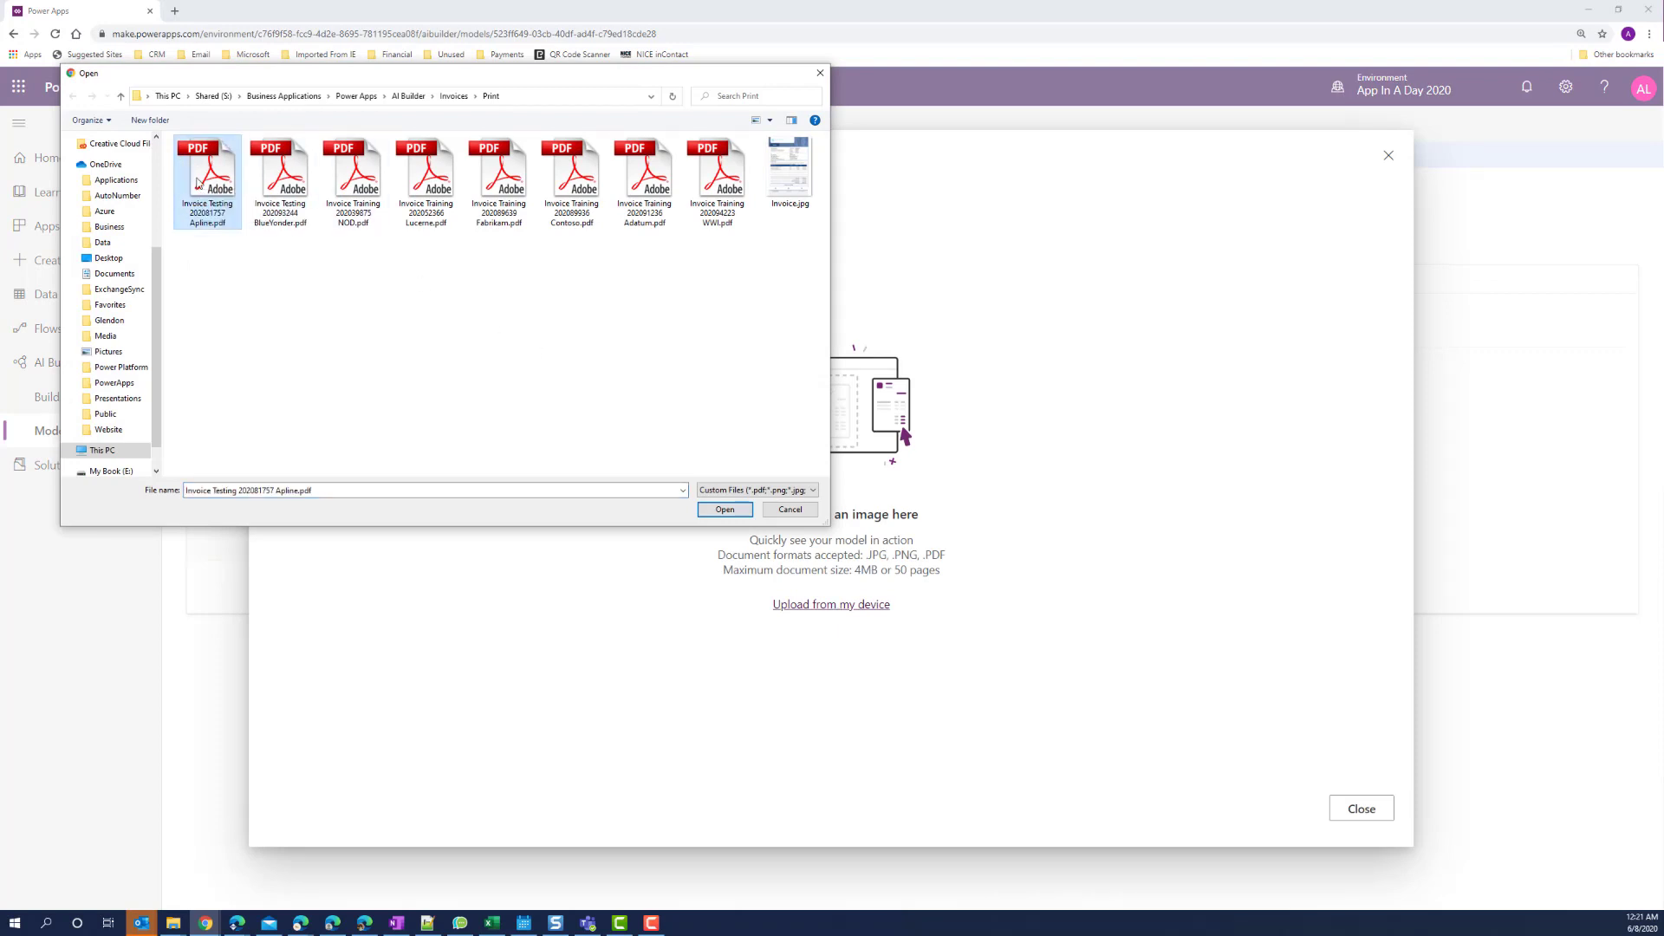
pyautogui.click(722, 511)
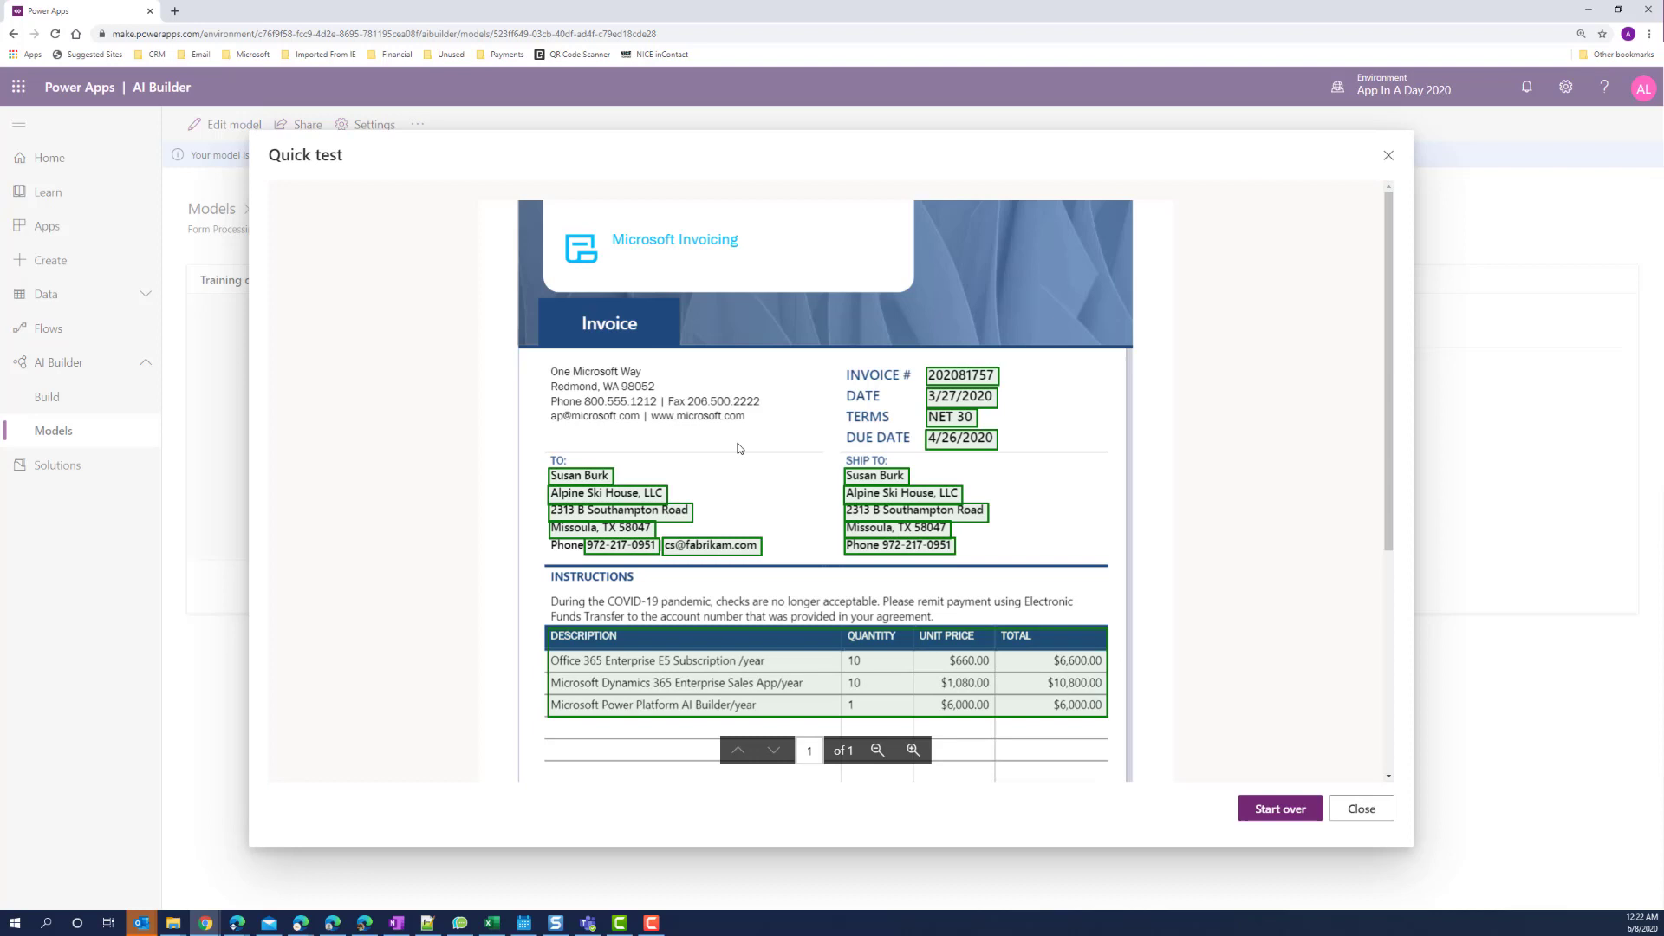
pyautogui.scroll(-4, 739, 448)
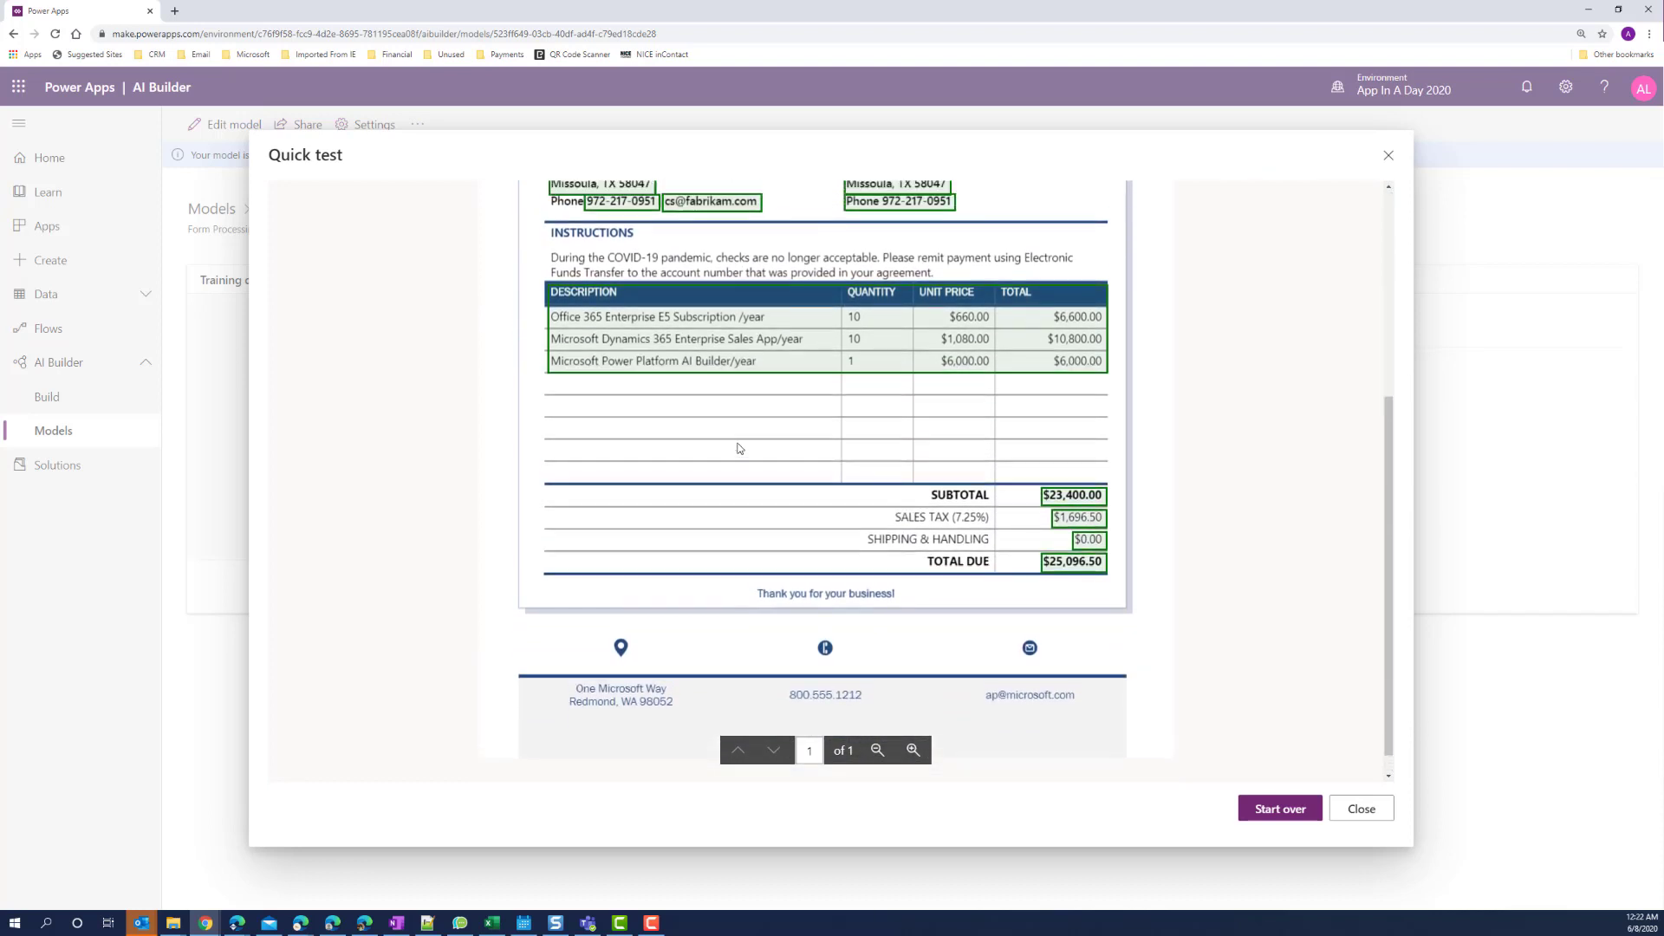
pyautogui.scroll(4, 739, 448)
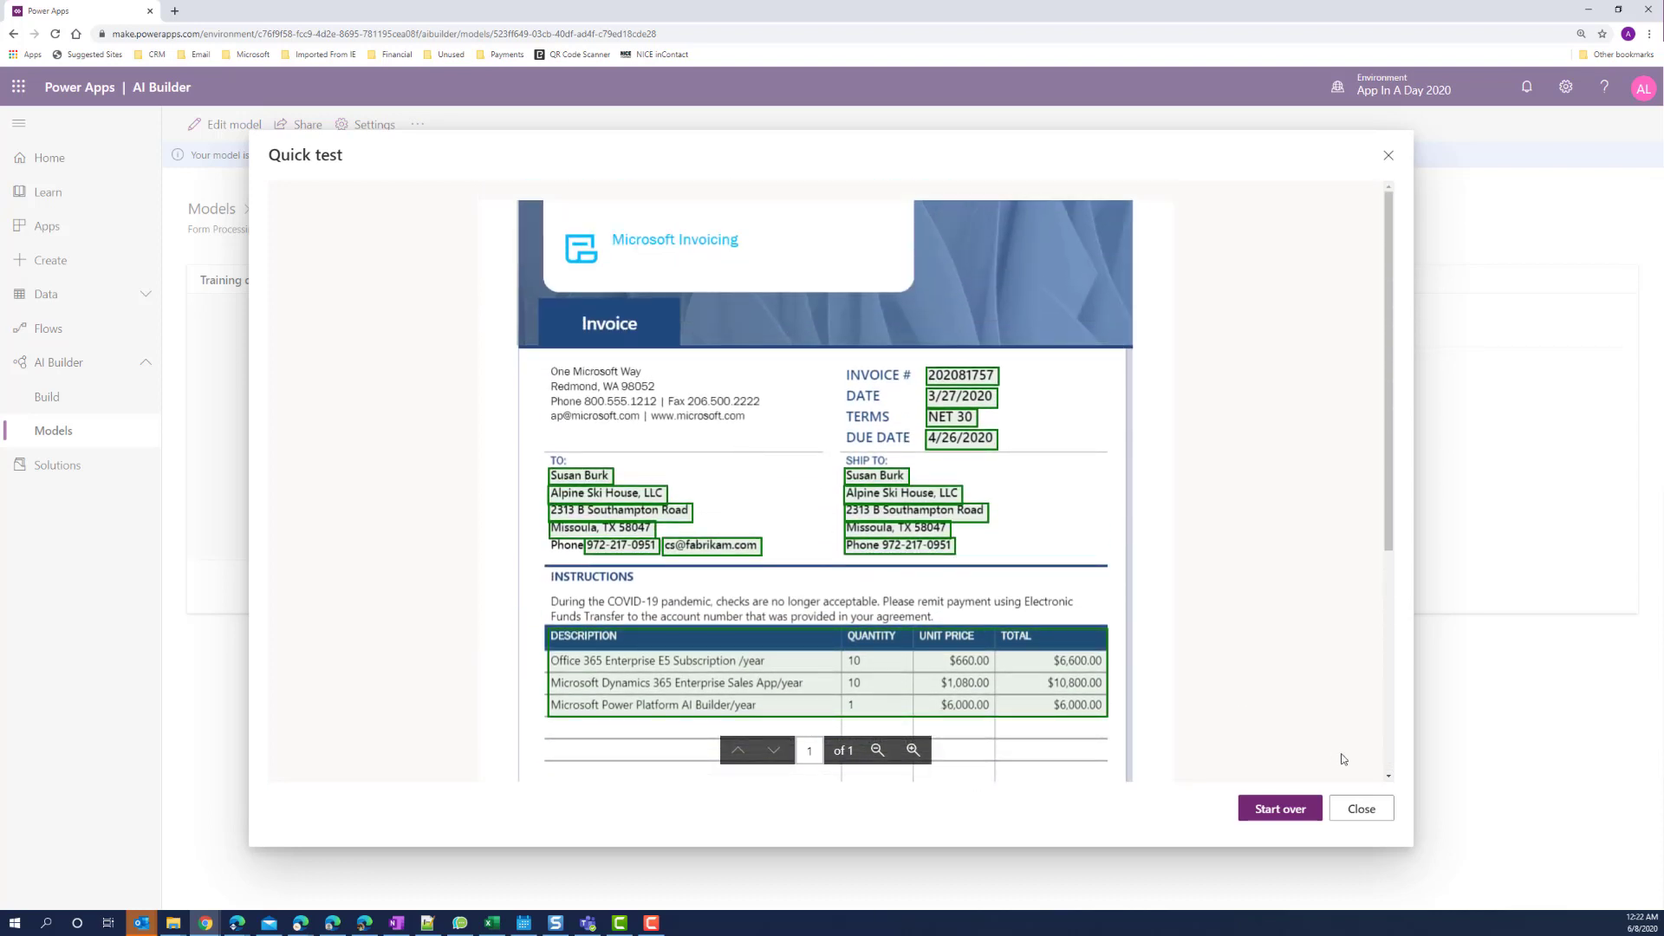
# Close the quick test results and publish the AI Invoice model.
pyautogui.click(1375, 813)
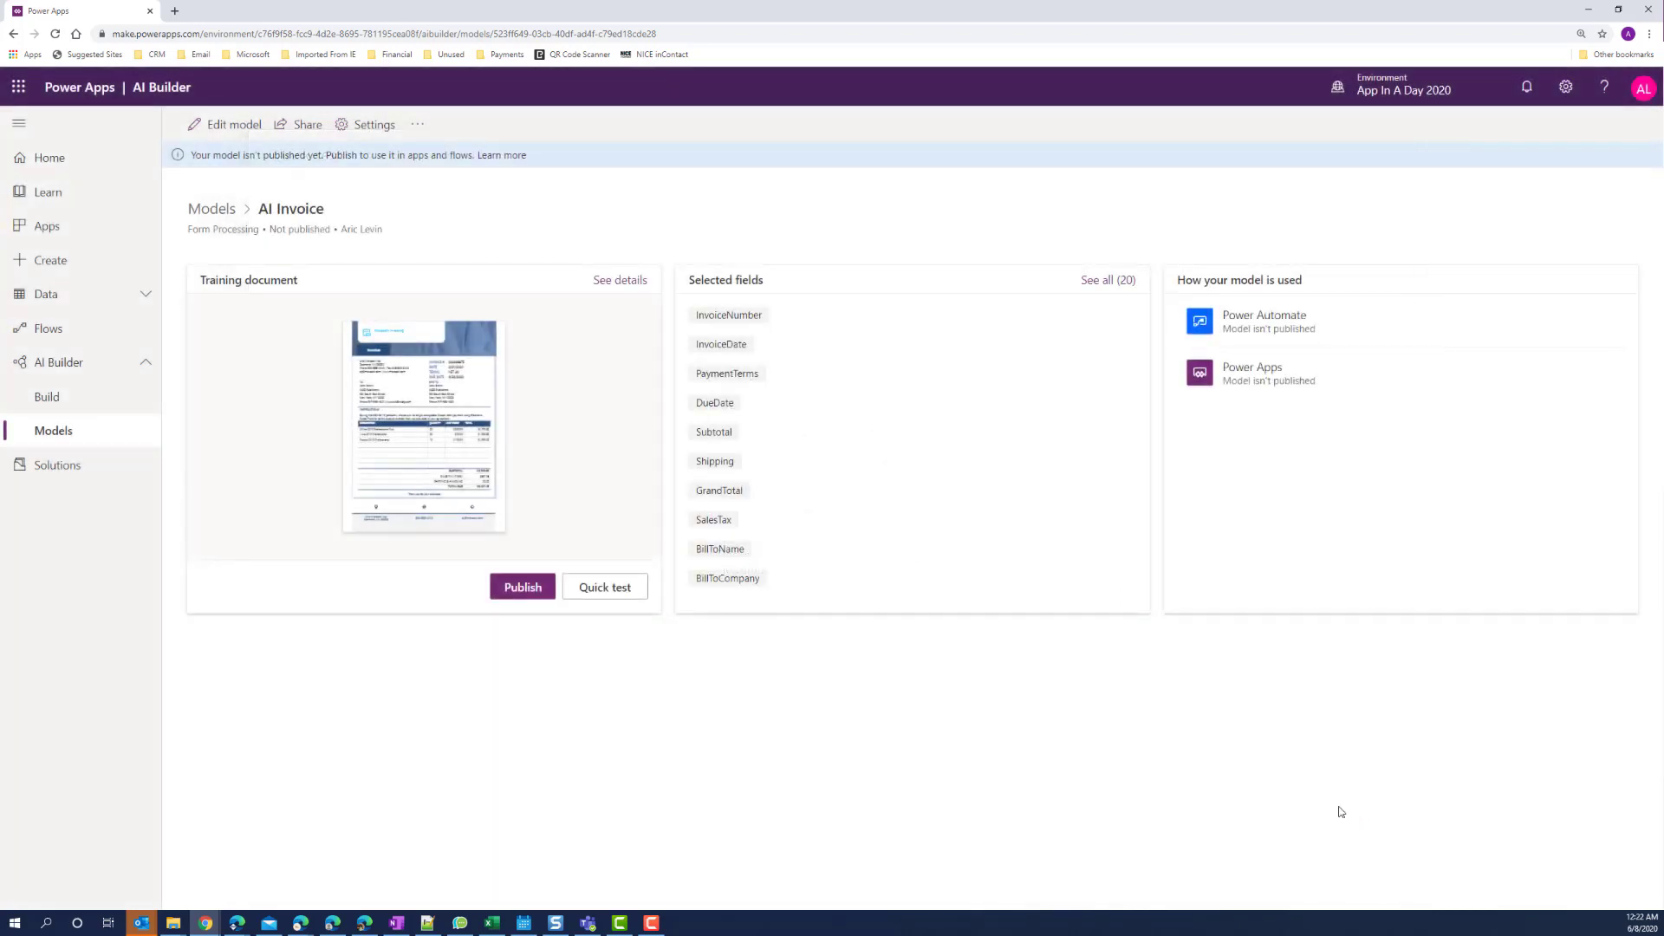
pyautogui.click(523, 589)
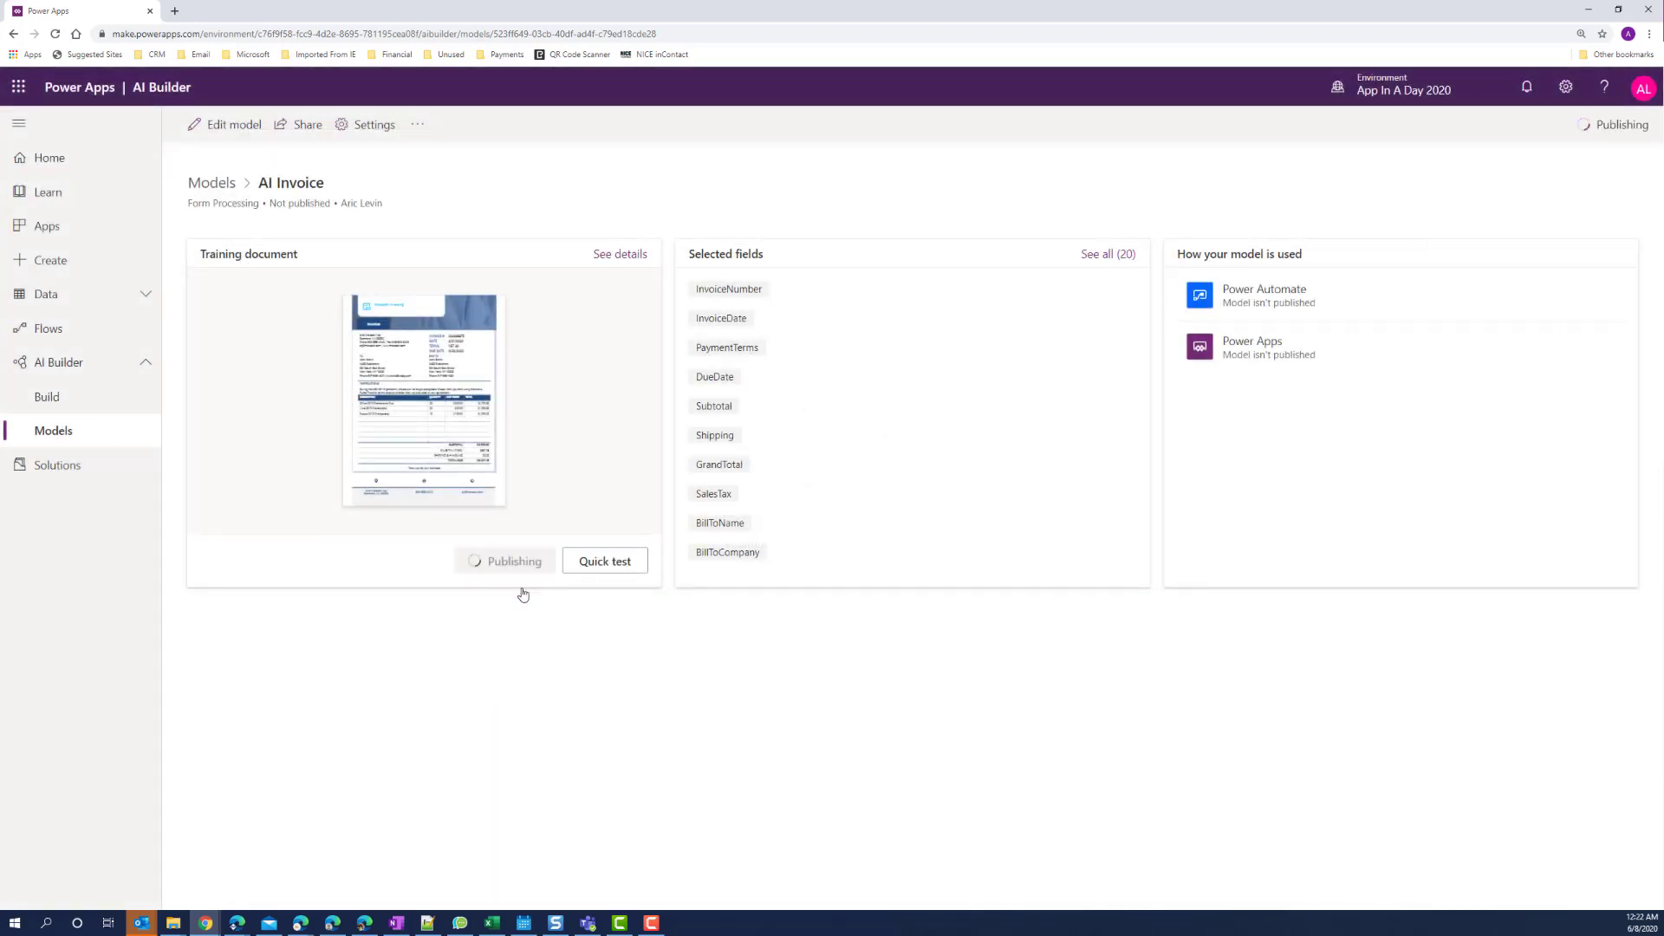